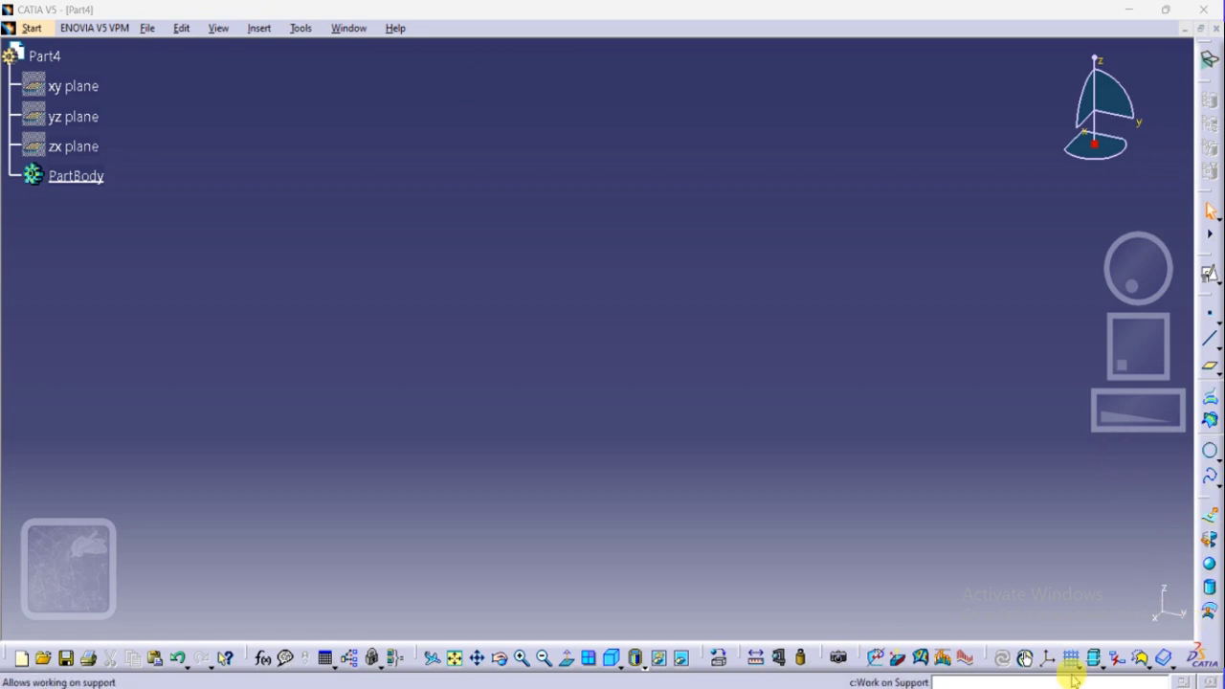
Step: Create a standard axis system at the origin and add a plane offset 50 mm from its ZX plane
{"action": "left_click", "coordinate": [1048, 660]}
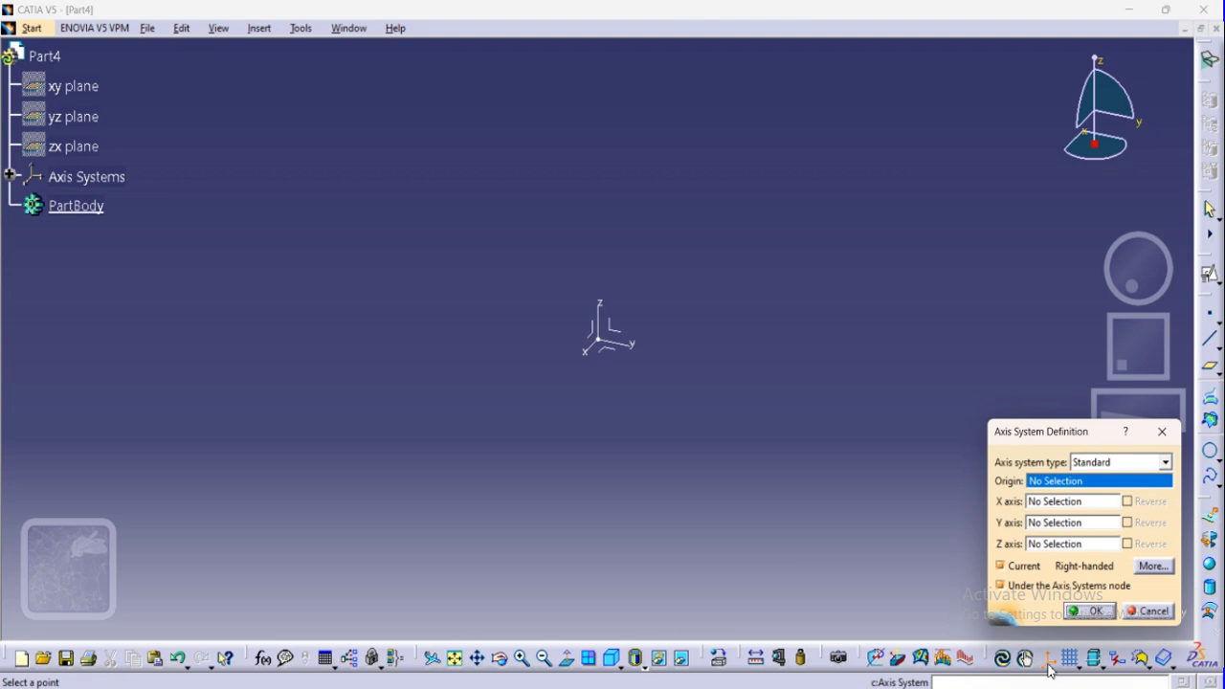
{"action": "left_click", "coordinate": [1084, 613]}
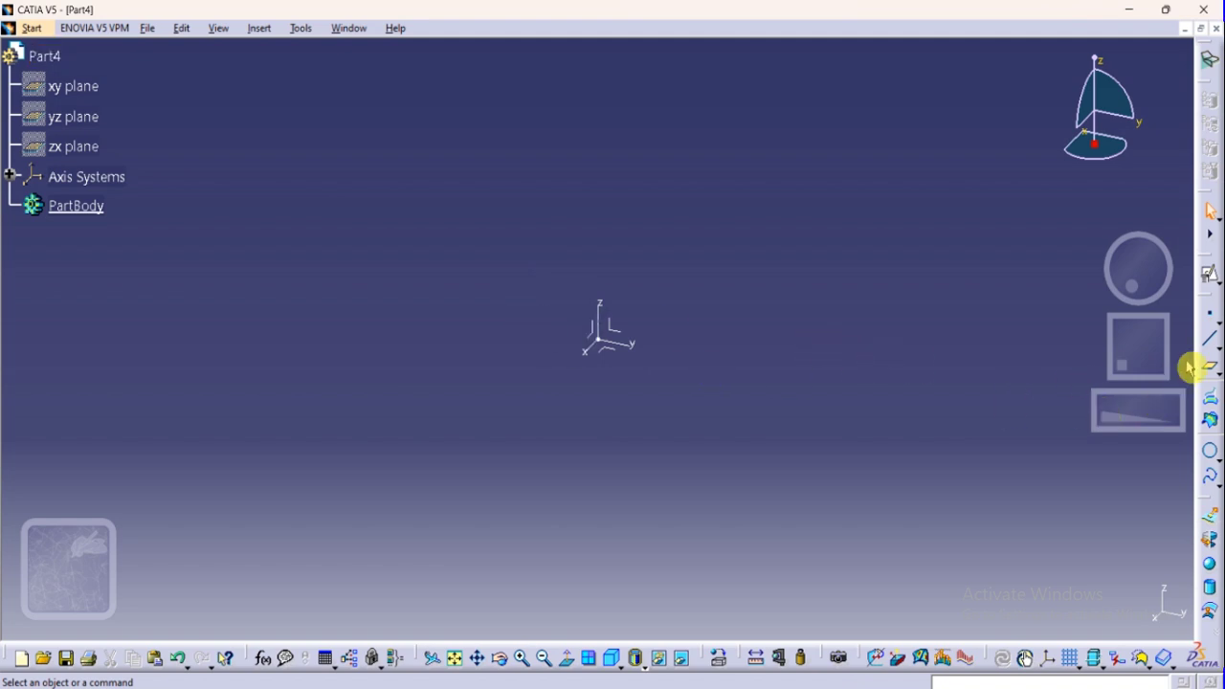
{"action": "left_click", "coordinate": [1210, 365]}
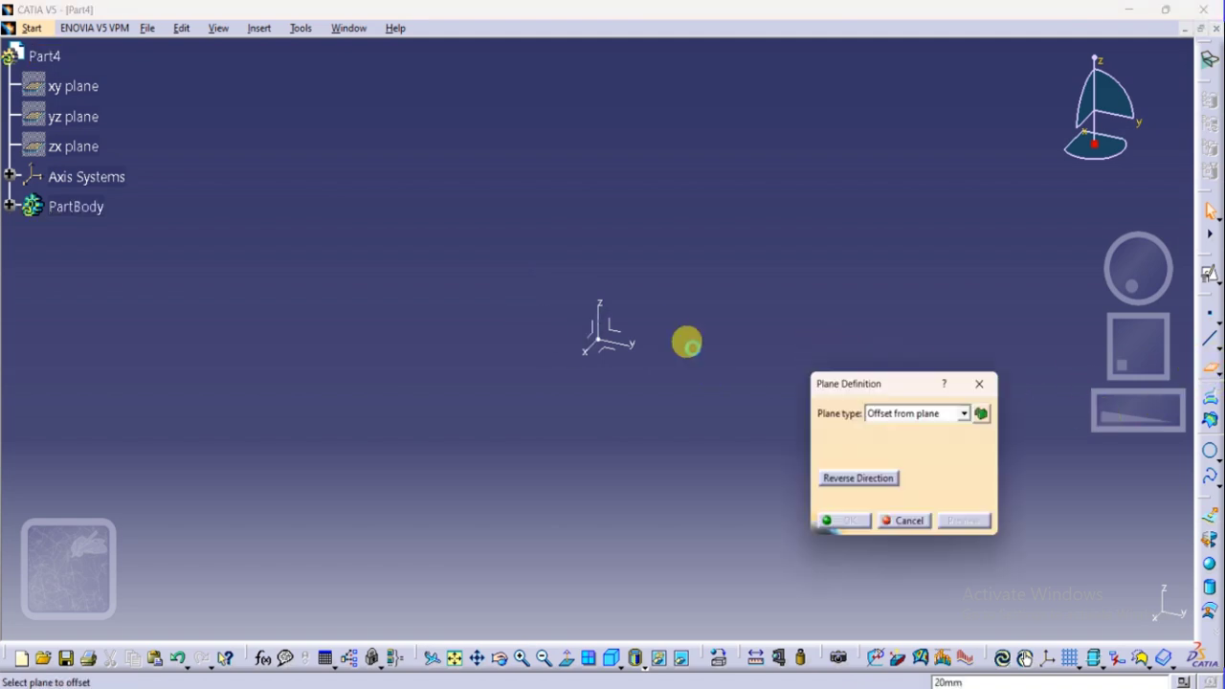
{"action": "left_click", "coordinate": [597, 341]}
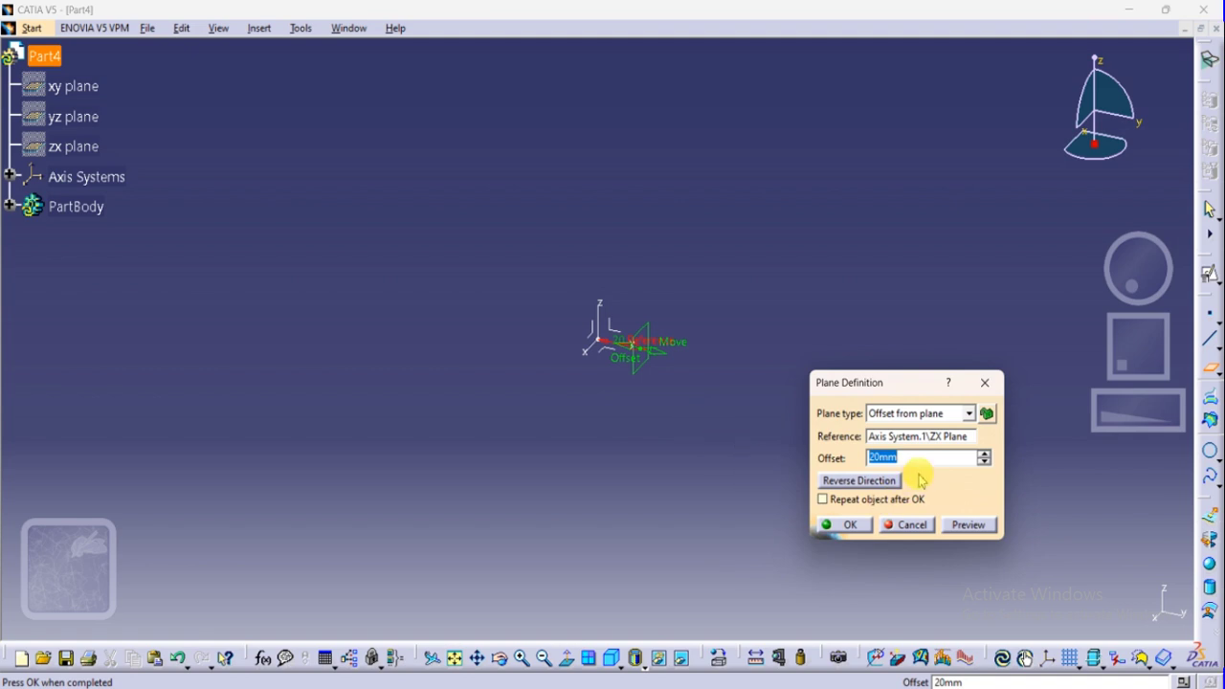
{"action": "type", "text": "50"}
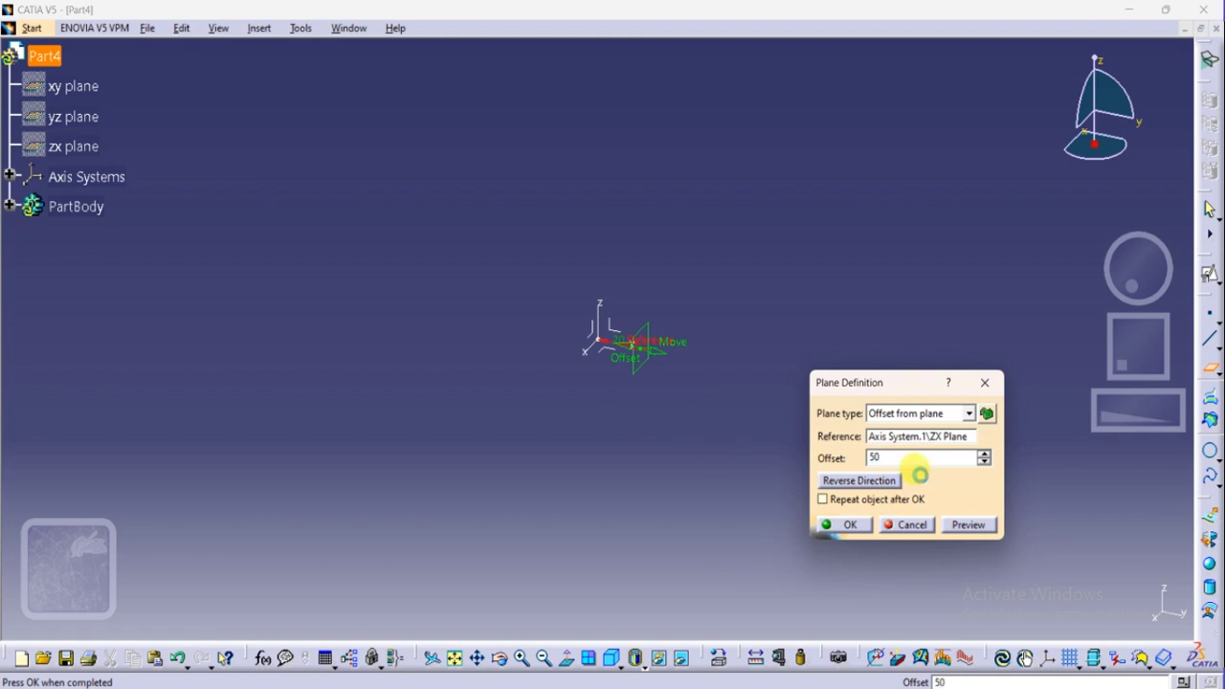
{"action": "left_click", "coordinate": [842, 525]}
{"action": "middle_click_drag", "start_coordinate": [615, 459], "coordinate": [678, 524]}
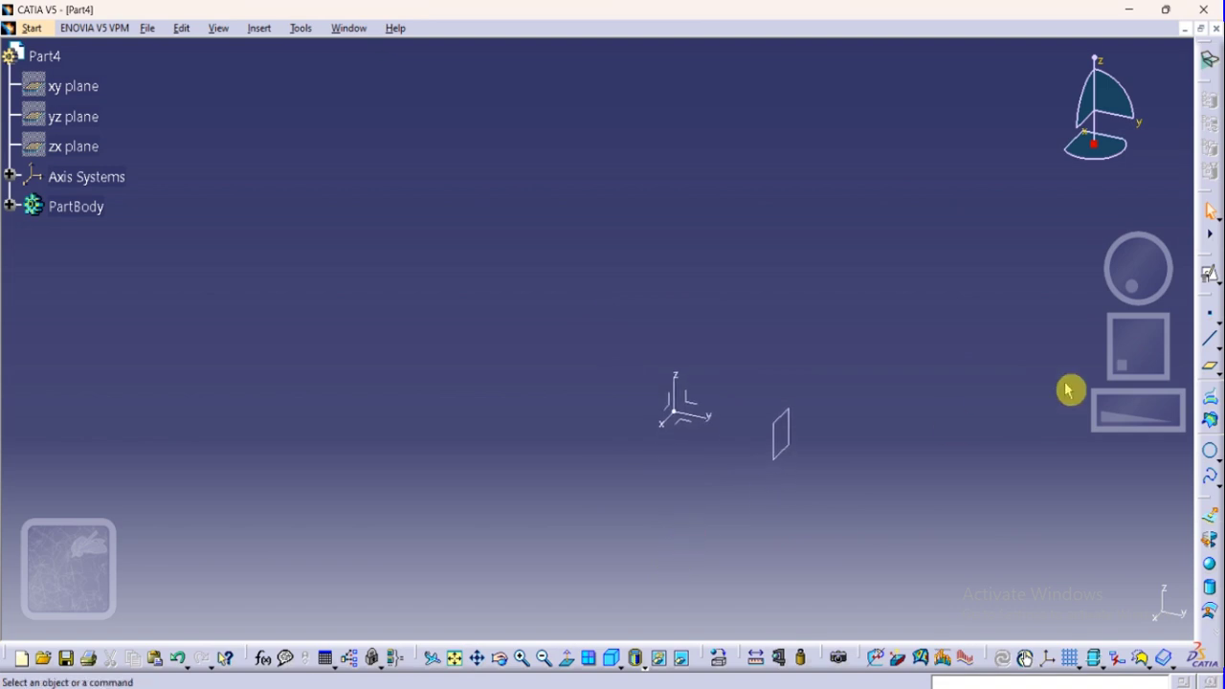
Step: Create a second plane offset 50 mm from the axis system's ZX plane in the reversed direction
{"action": "left_click", "coordinate": [1207, 369]}
{"action": "left_click", "coordinate": [674, 408]}
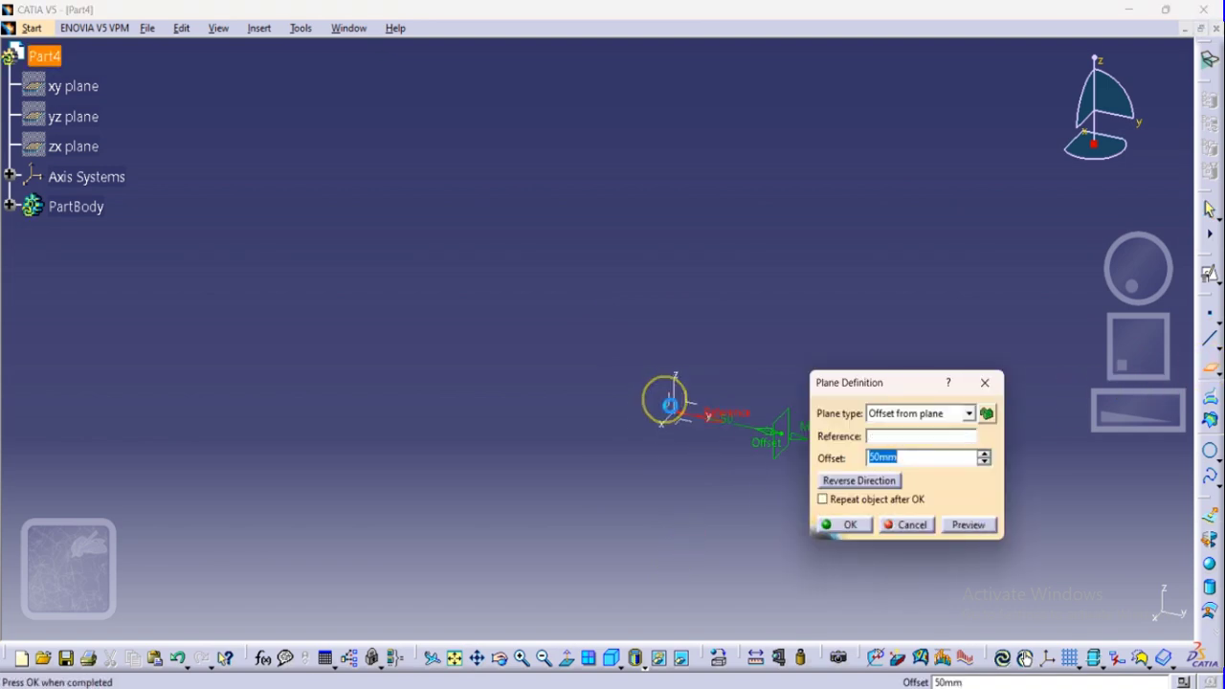
{"action": "left_click", "coordinate": [874, 482]}
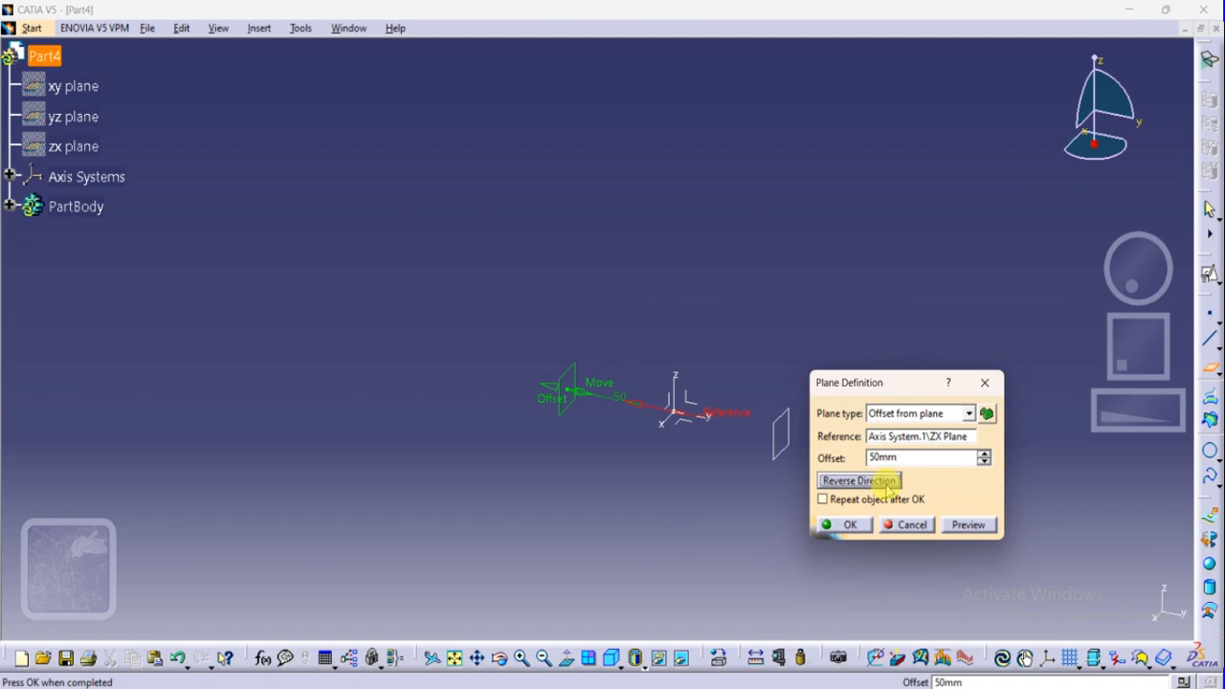
{"action": "left_click", "coordinate": [838, 524]}
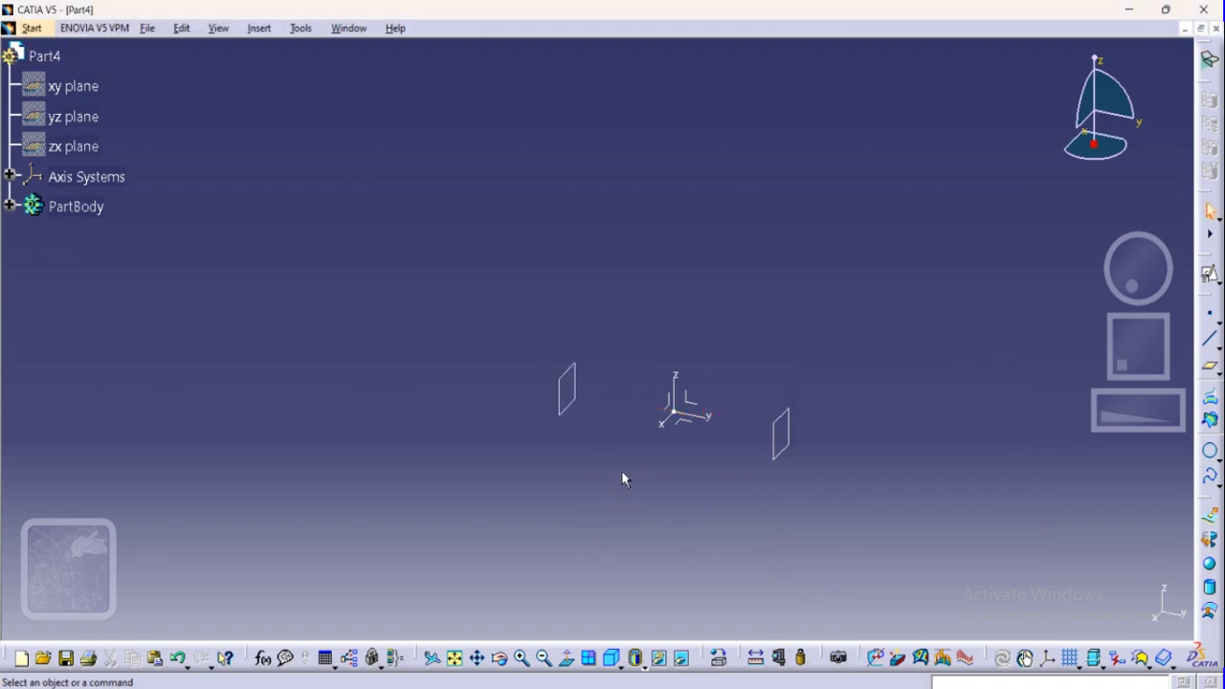
{"action": "left_click", "coordinate": [692, 461]}
Step: Examine the conic Sweep definition with the Three guide curves subtype and close it without creating a surface
{"action": "left_click", "coordinate": [258, 29]}
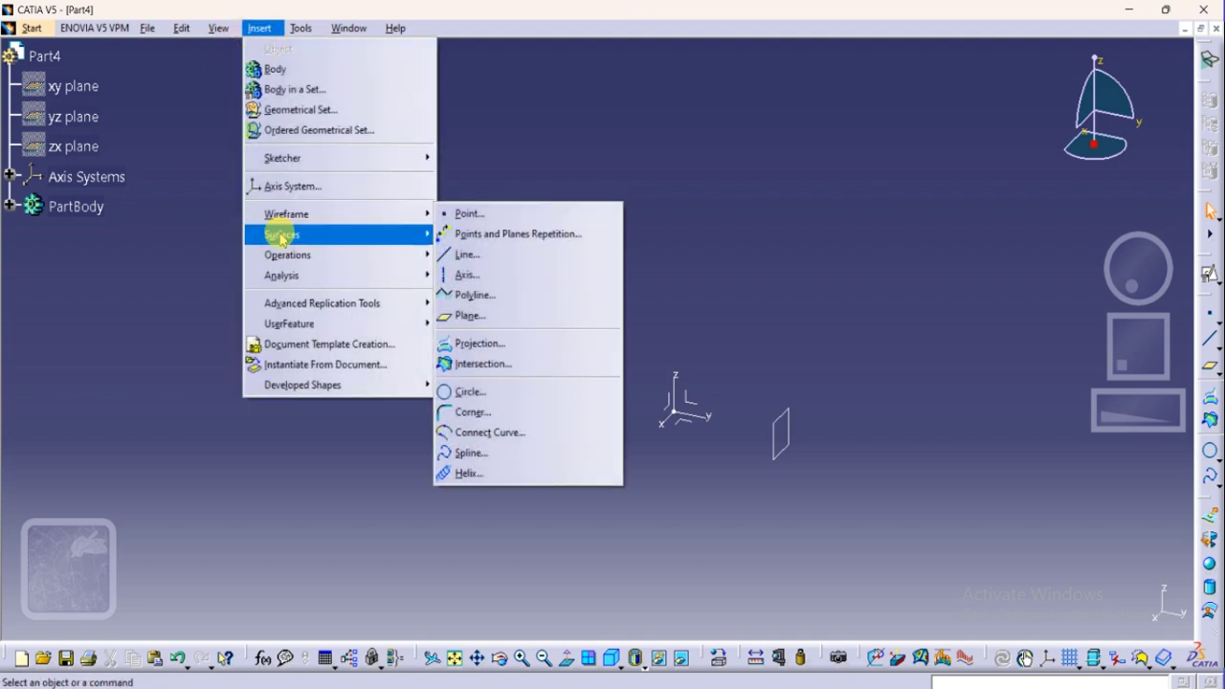
{"action": "mouse_move", "coordinate": [281, 235]}
{"action": "left_click", "coordinate": [483, 336]}
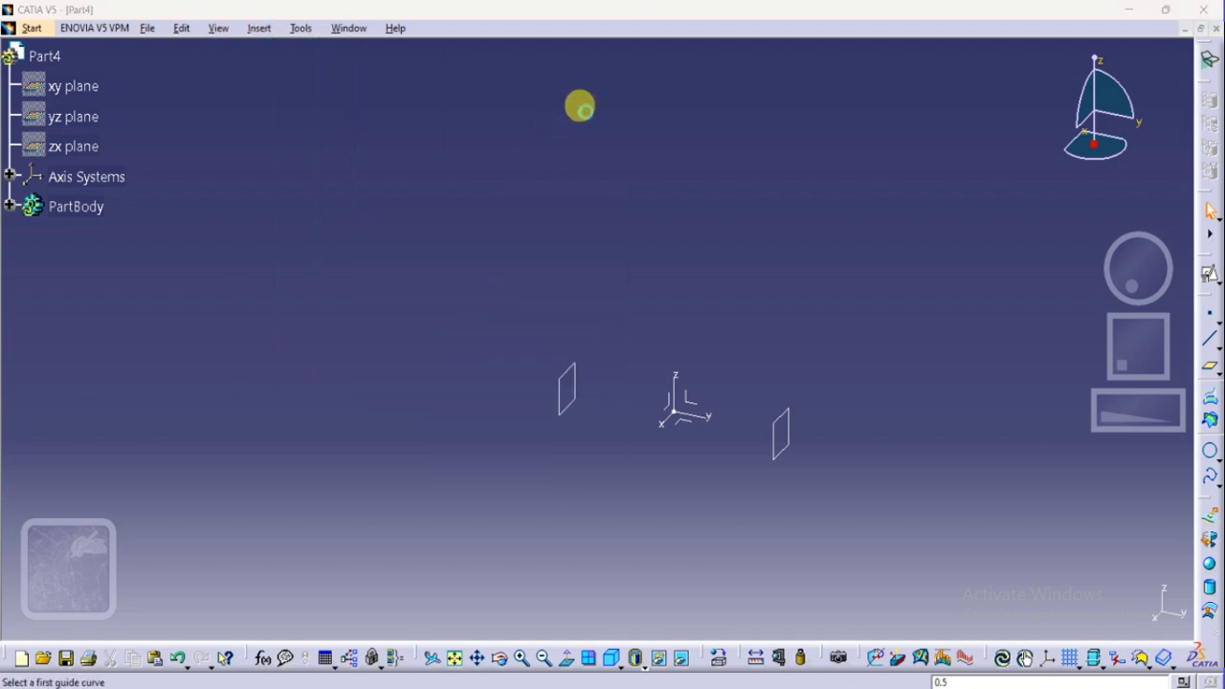
{"action": "left_click", "coordinate": [1065, 123]}
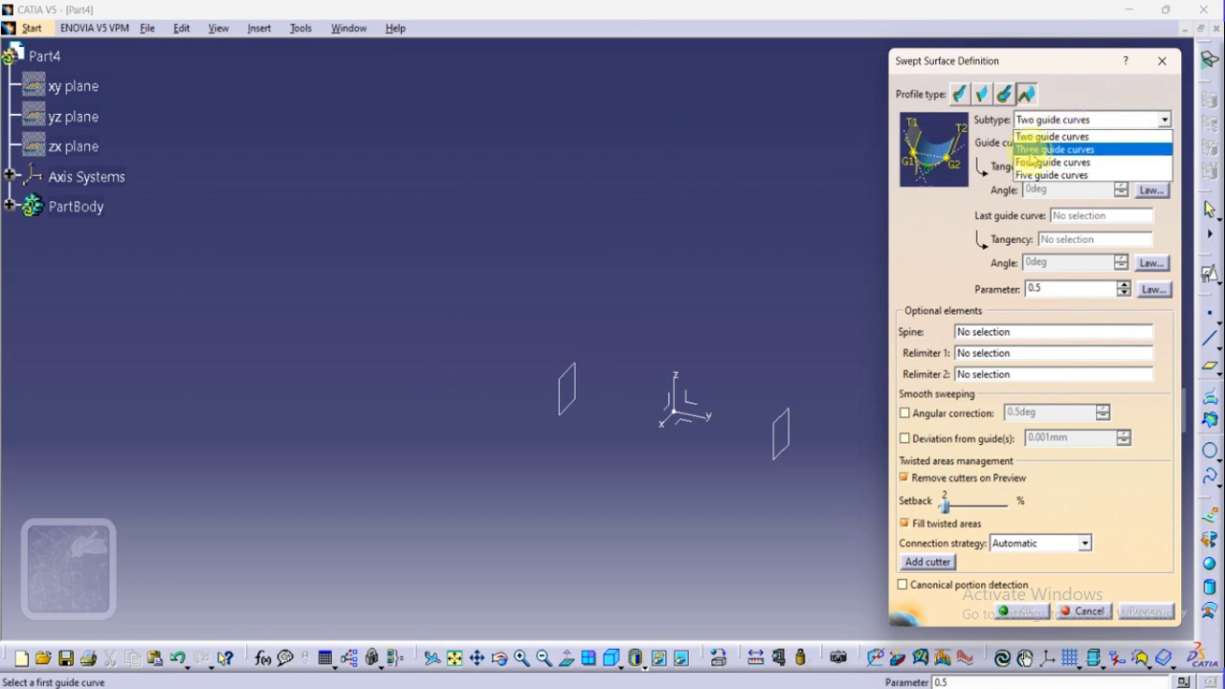
{"action": "left_click", "coordinate": [1042, 144]}
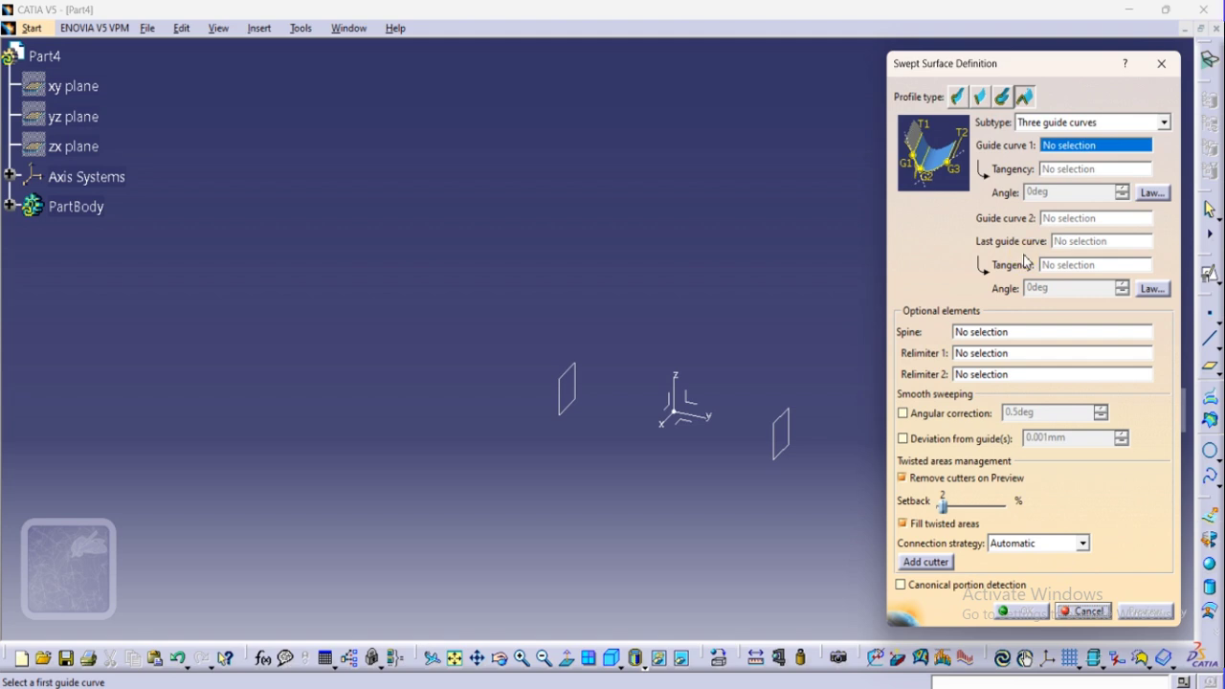
{"action": "left_click", "coordinate": [1086, 611]}
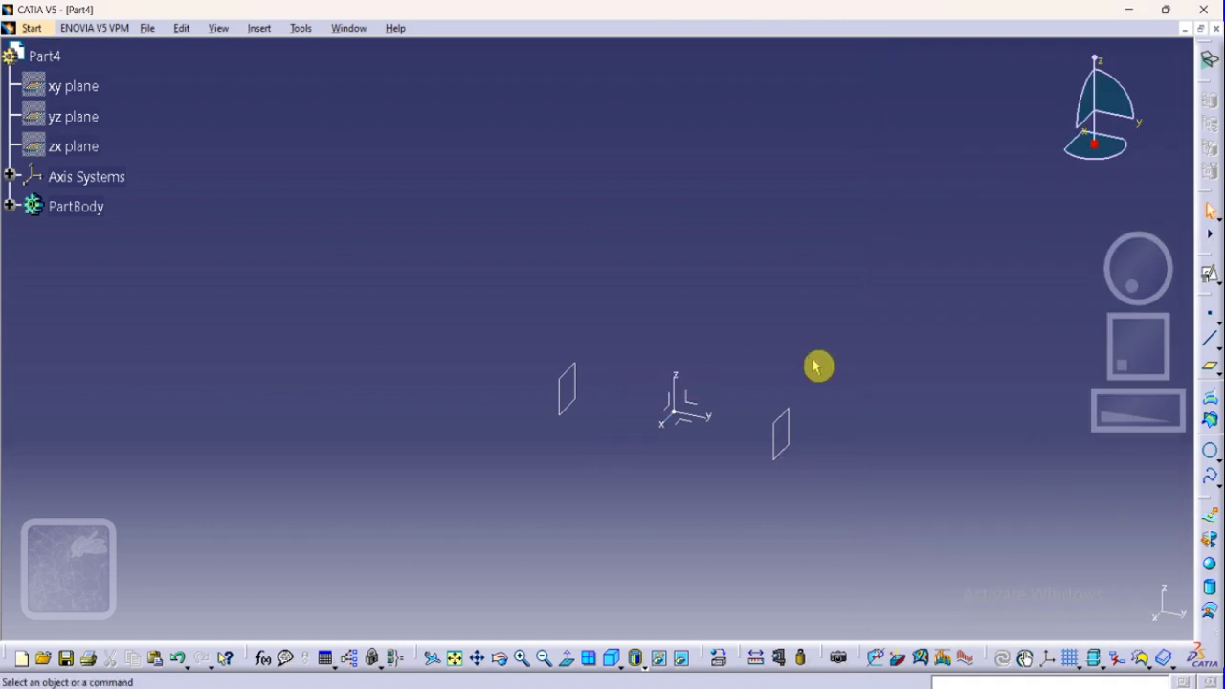
{"action": "left_click", "coordinate": [855, 378]}
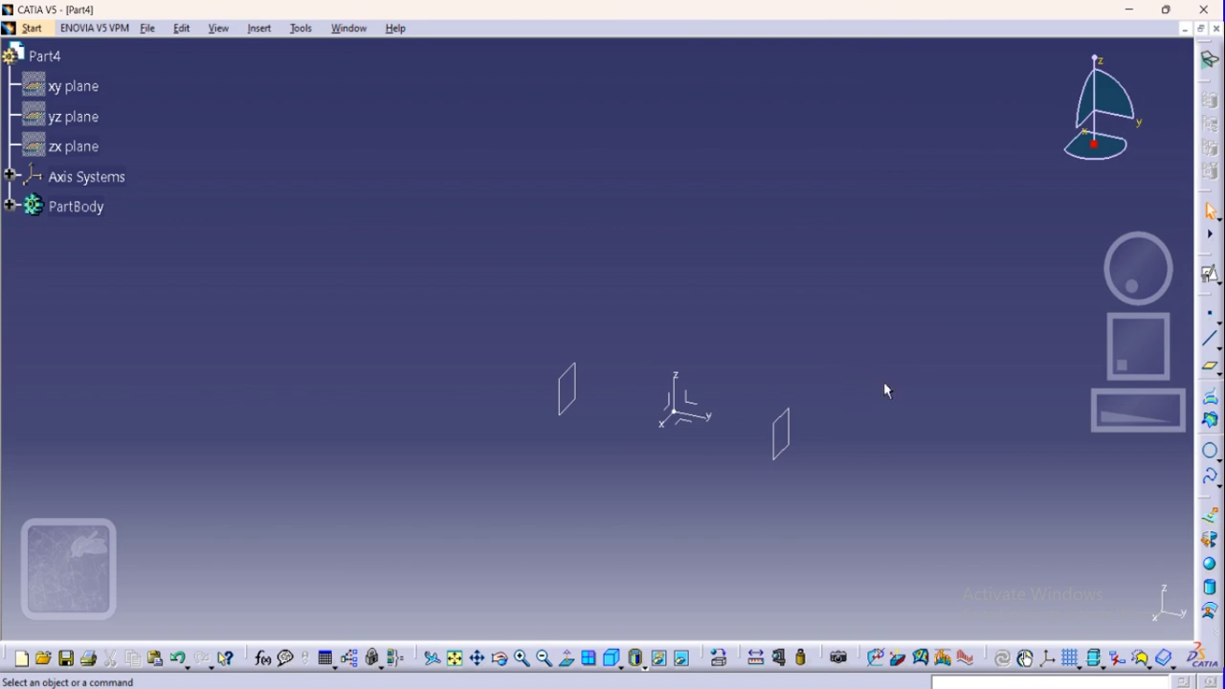
Step: Create a plane offset 50 mm above the axis system's XY plane
{"action": "left_click", "coordinate": [1209, 373]}
{"action": "left_click", "coordinate": [687, 421]}
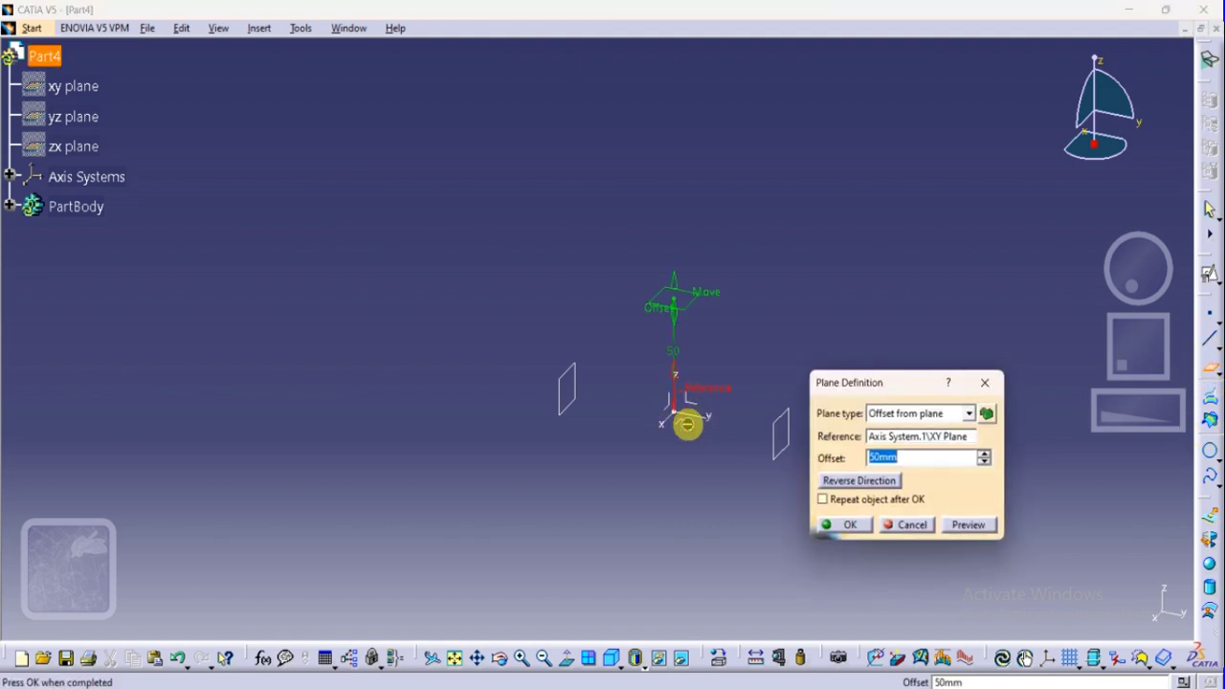
{"action": "left_click", "coordinate": [834, 524]}
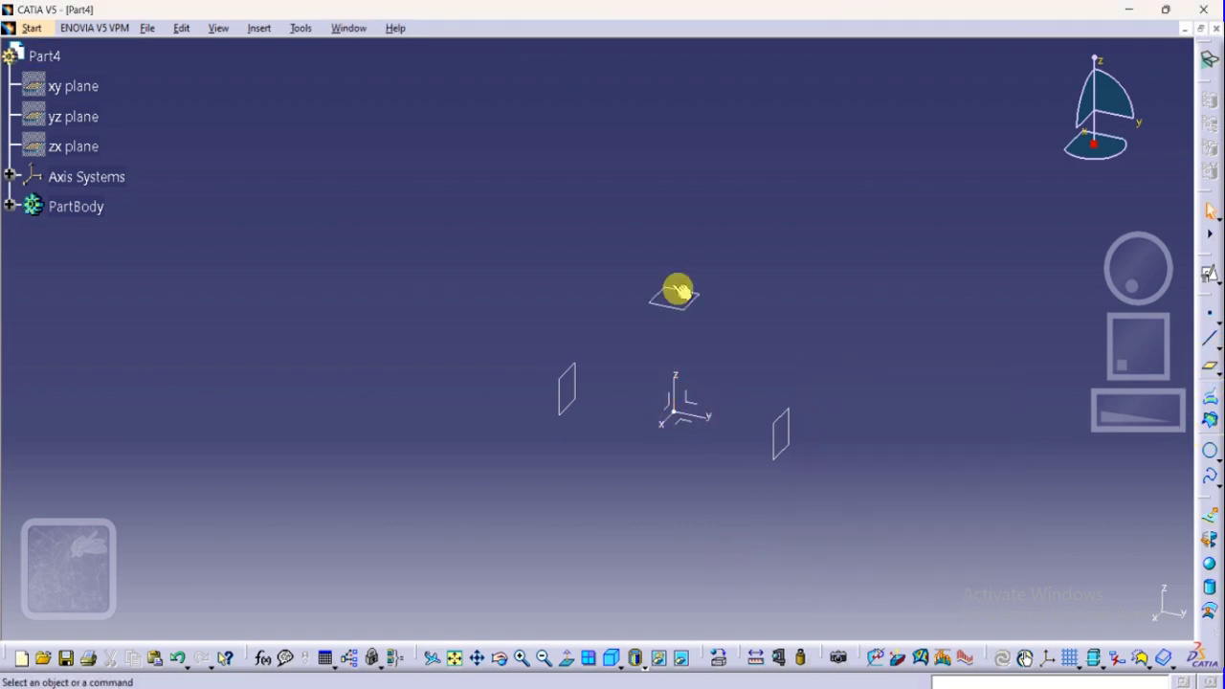
{"action": "left_click", "coordinate": [588, 496]}
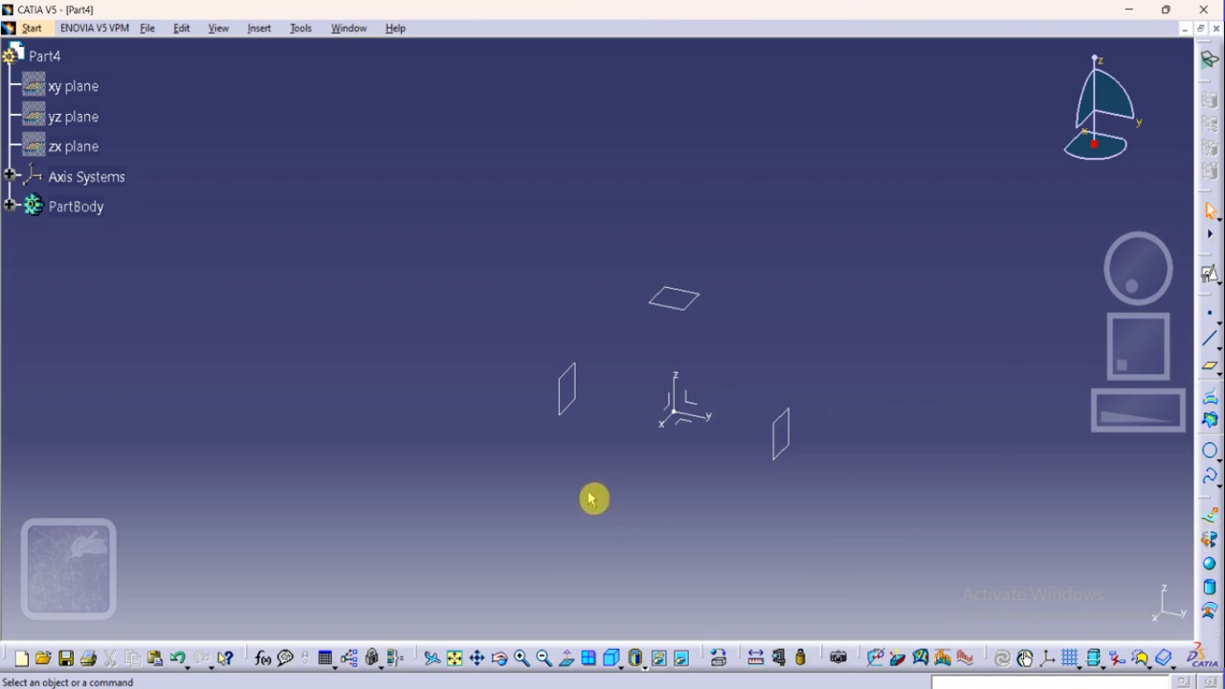
{"action": "left_click", "coordinate": [750, 390]}
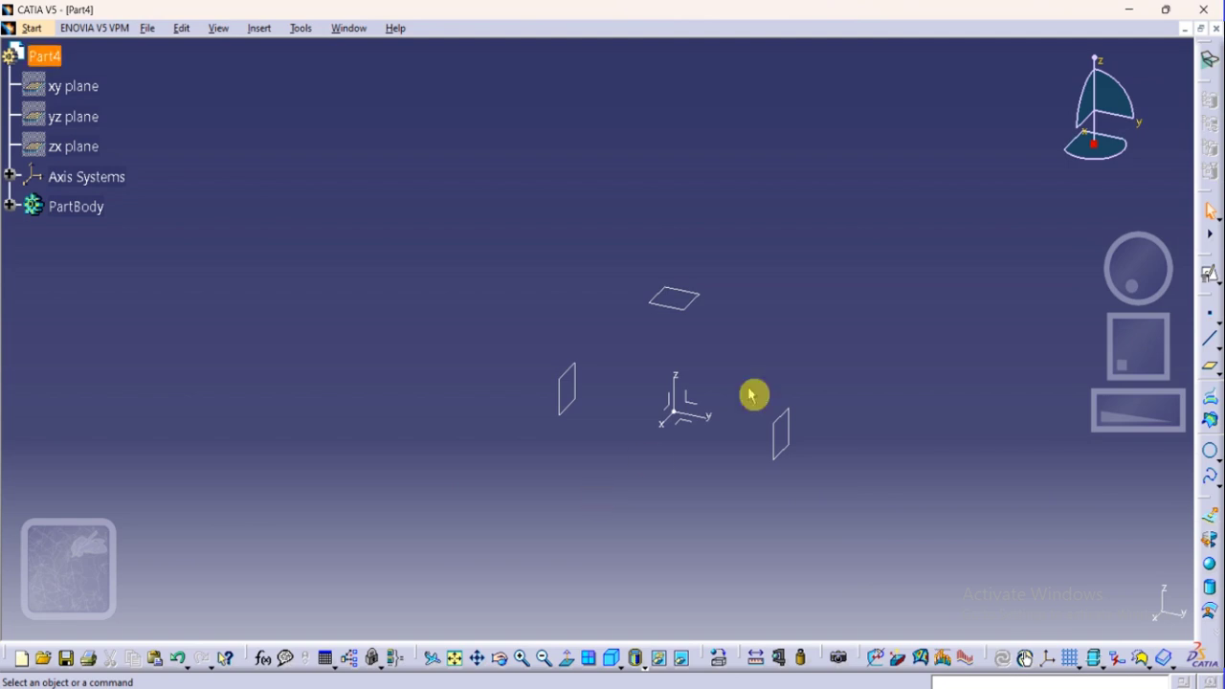
{"action": "left_click", "coordinate": [872, 363]}
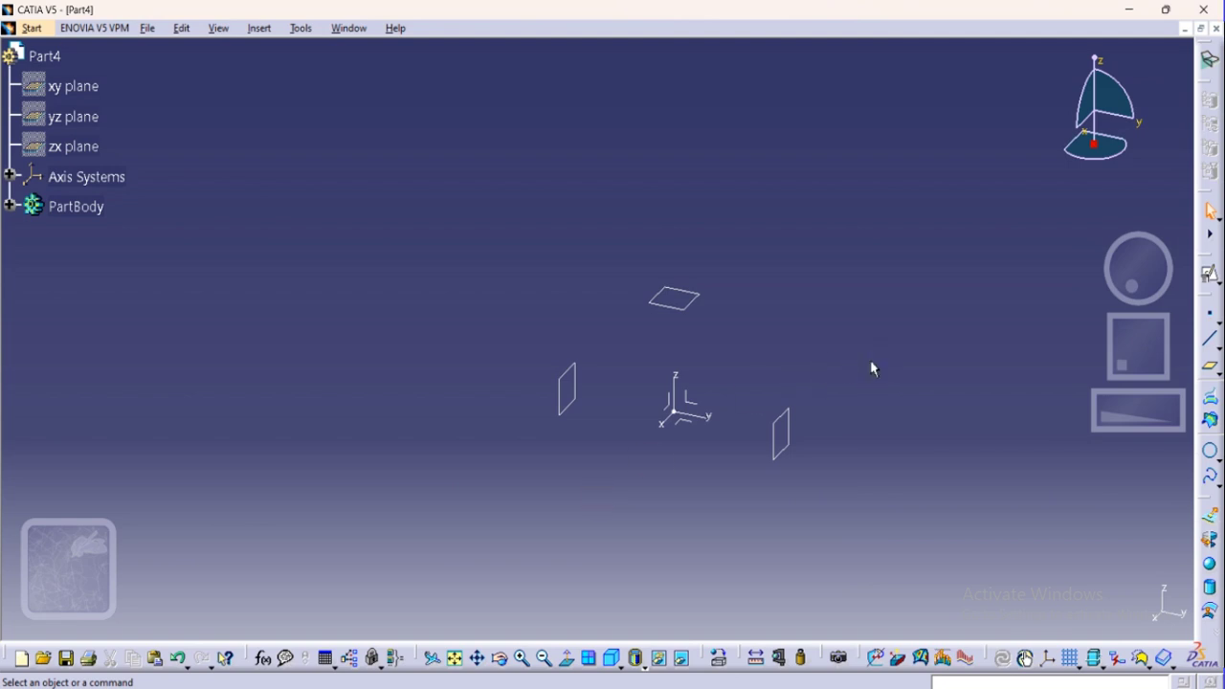
Step: In a positioned sketch on the offset plane on the negative Y side, draw an 80 mm horizontal line from the origin and exit the sketch
{"action": "left_click", "coordinate": [1210, 274]}
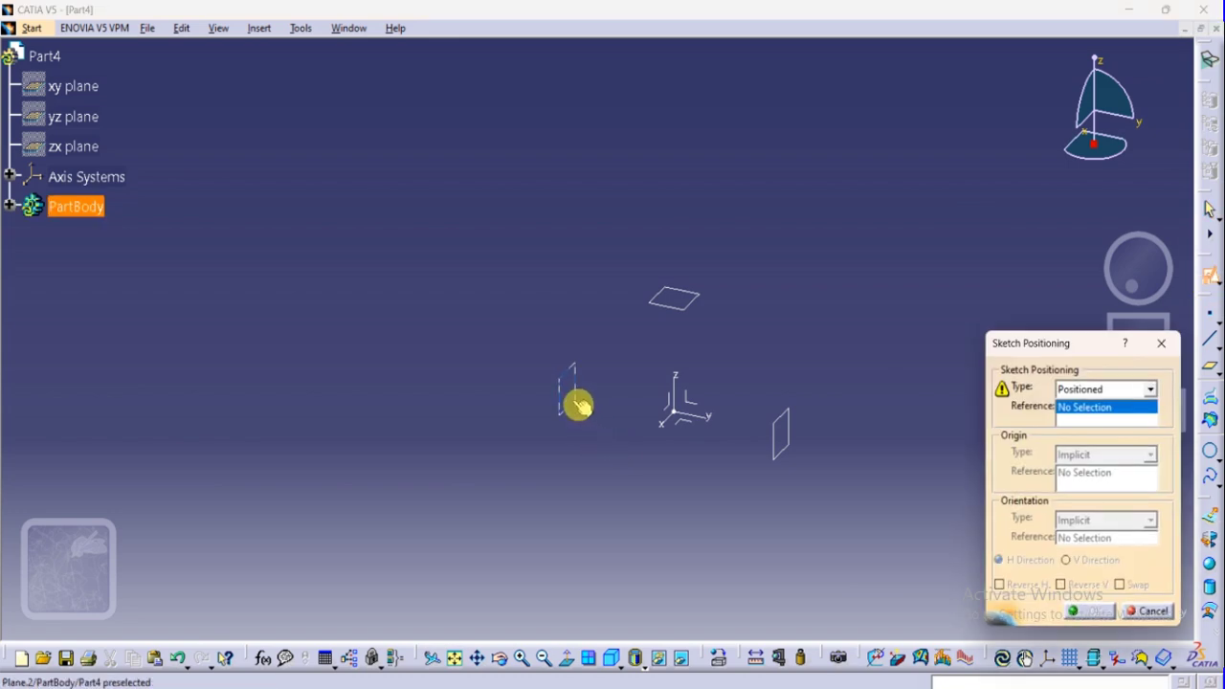
{"action": "left_click", "coordinate": [571, 392]}
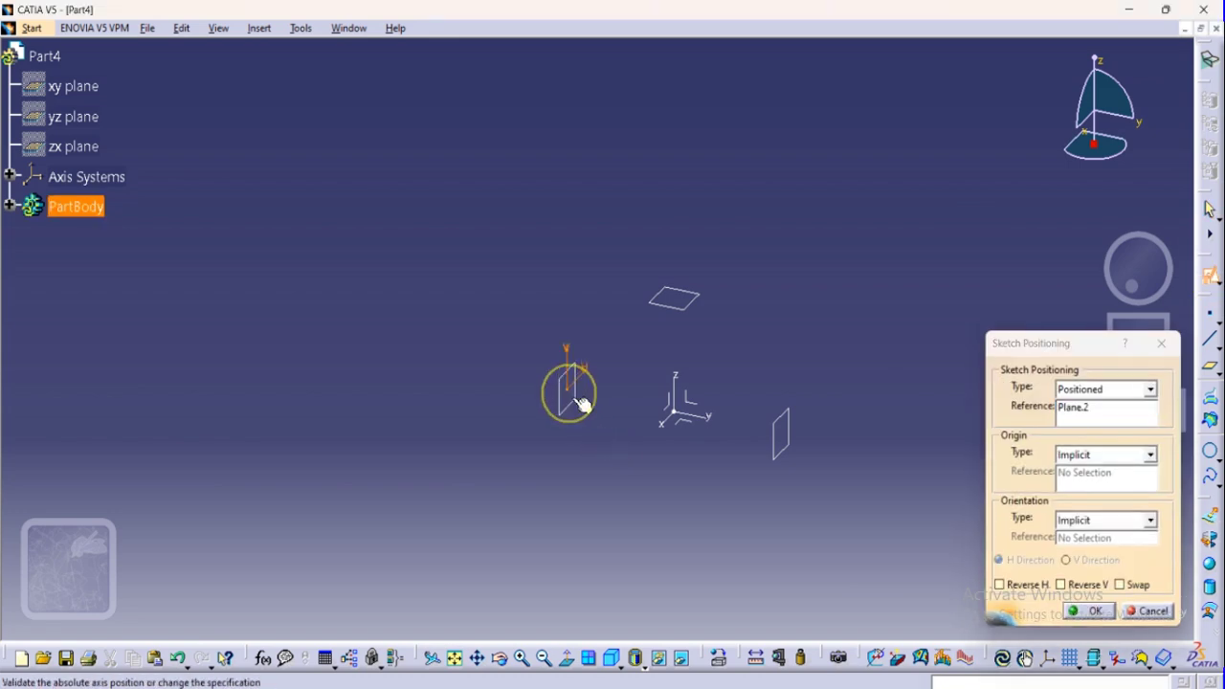
{"action": "left_click", "coordinate": [1088, 613]}
{"action": "left_click", "coordinate": [1088, 613]}
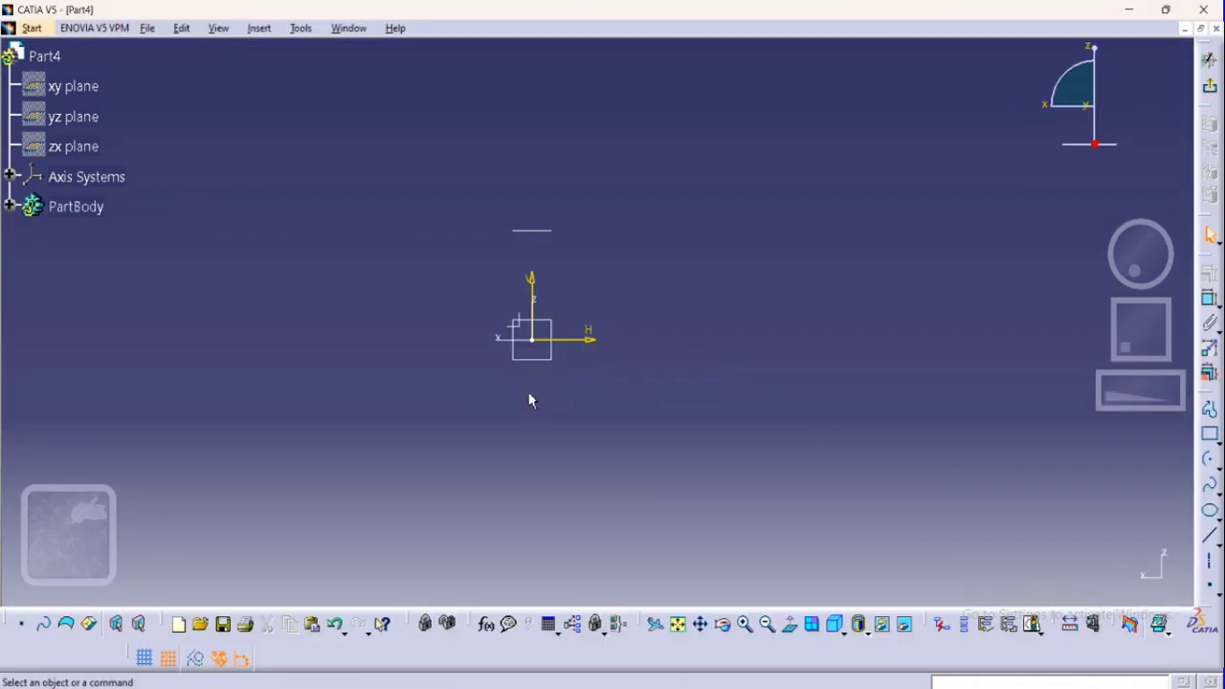
{"action": "left_click", "coordinate": [538, 398]}
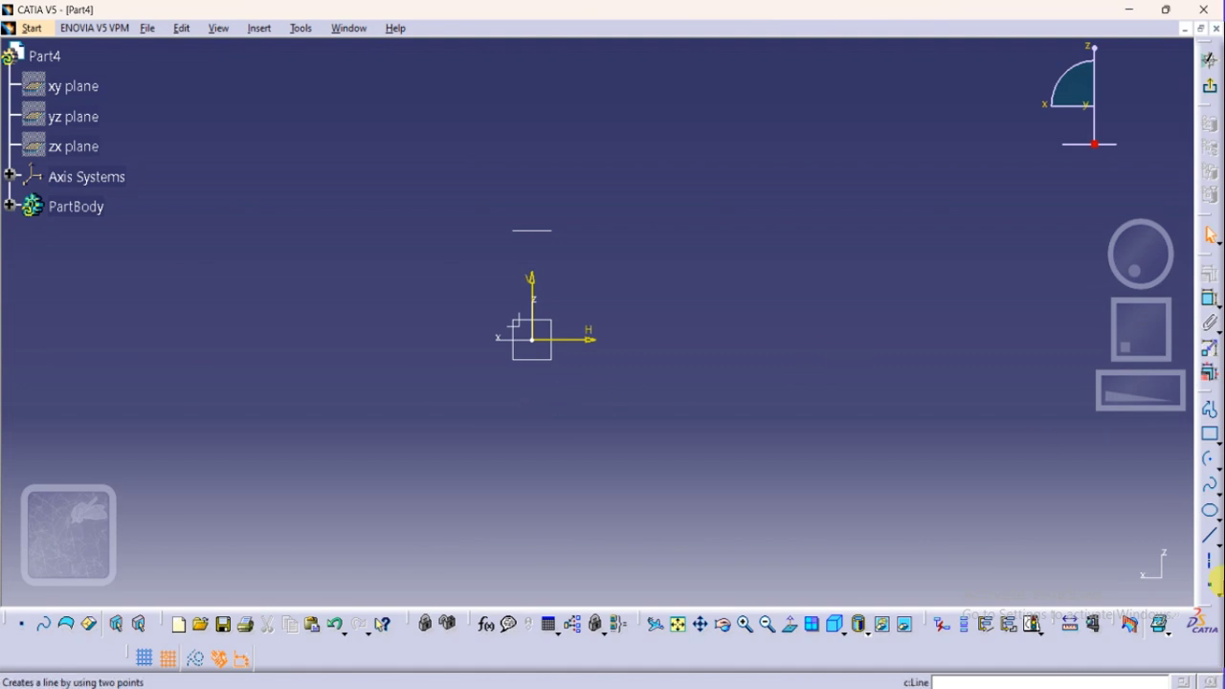
{"action": "left_click", "coordinate": [1211, 535]}
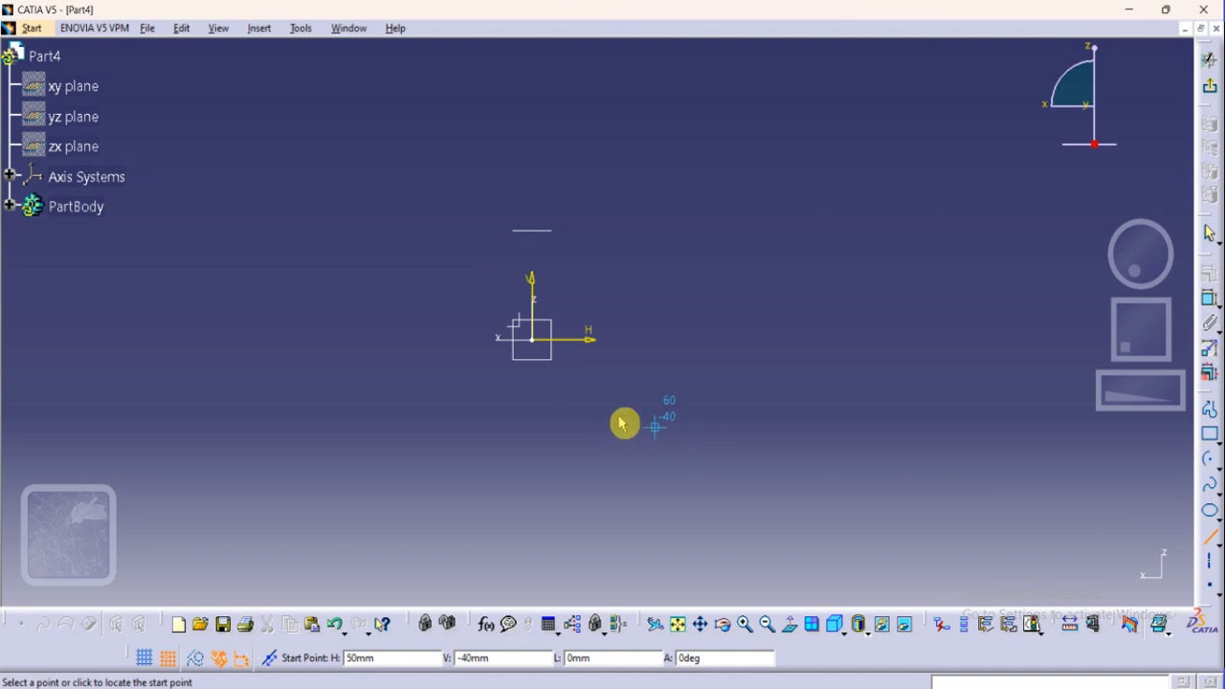
{"action": "left_click", "coordinate": [534, 339]}
{"action": "left_click", "coordinate": [697, 342]}
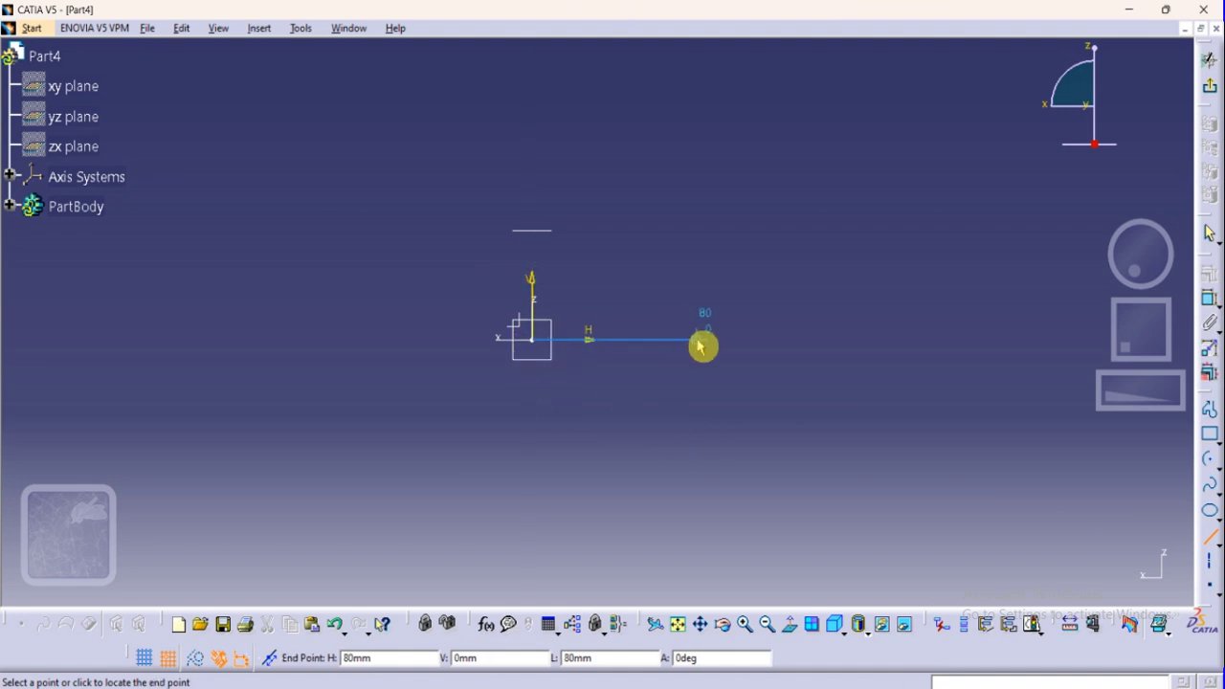
{"action": "left_click", "coordinate": [871, 323]}
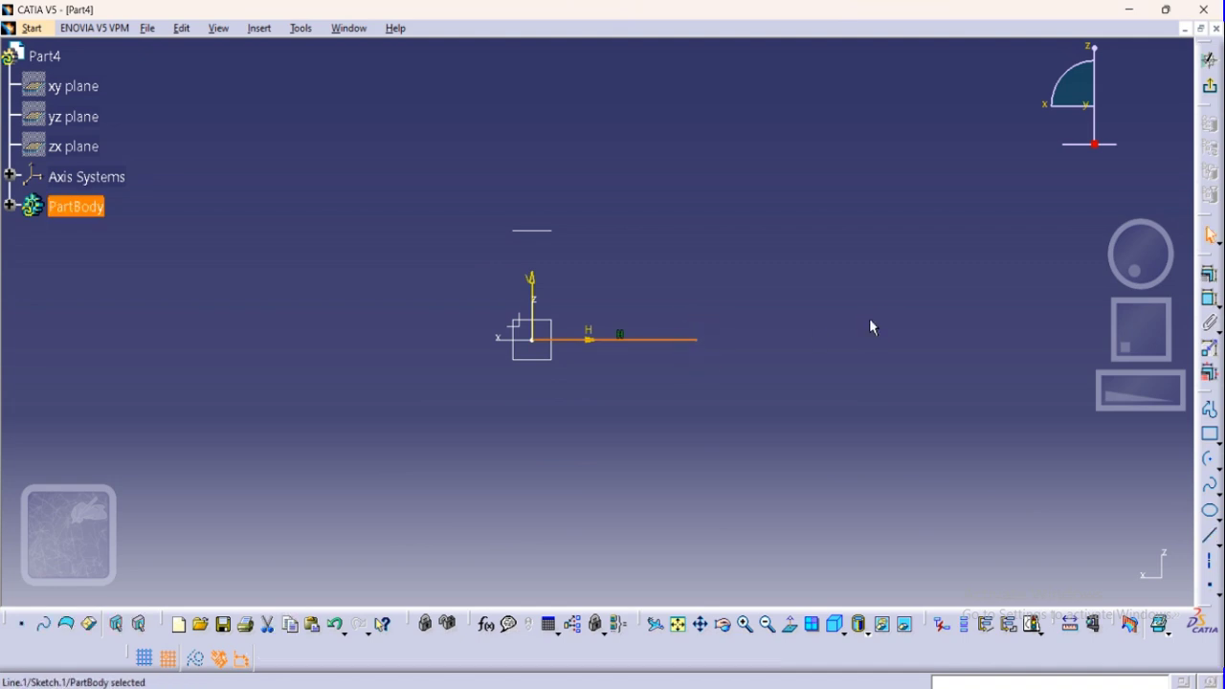
{"action": "left_click", "coordinate": [871, 329]}
{"action": "left_click", "coordinate": [1208, 96]}
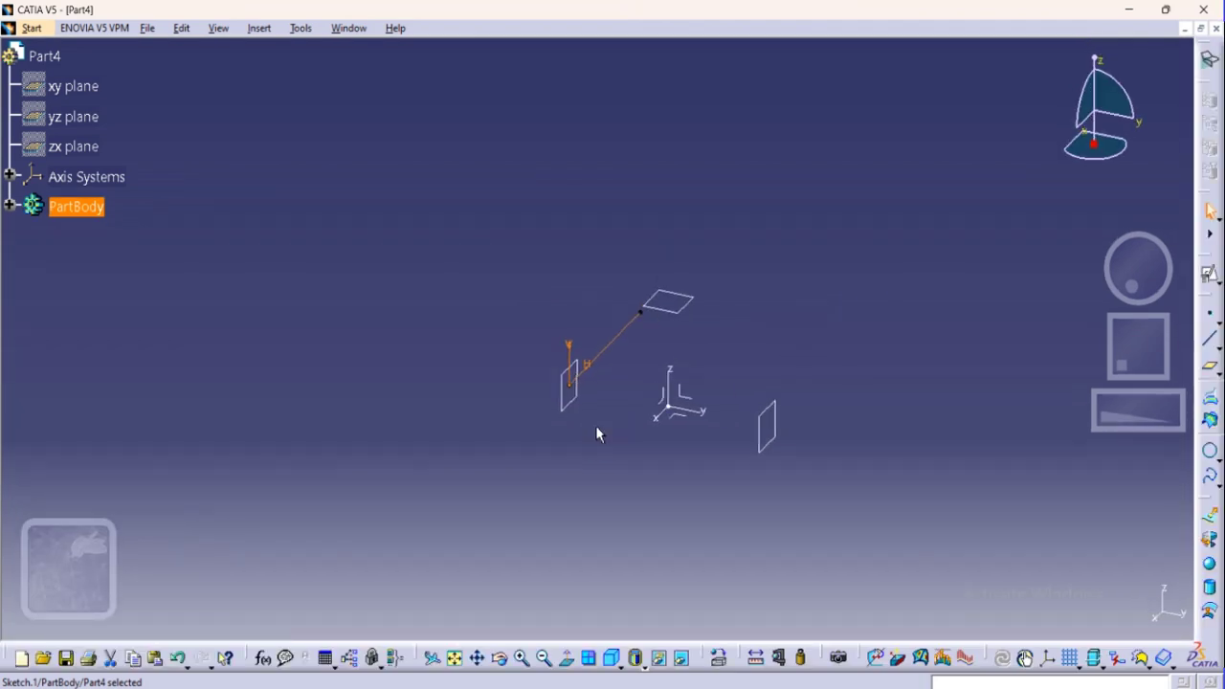
{"action": "left_click", "coordinate": [780, 433]}
{"action": "left_click", "coordinate": [1211, 280]}
{"action": "left_click", "coordinate": [1208, 302]}
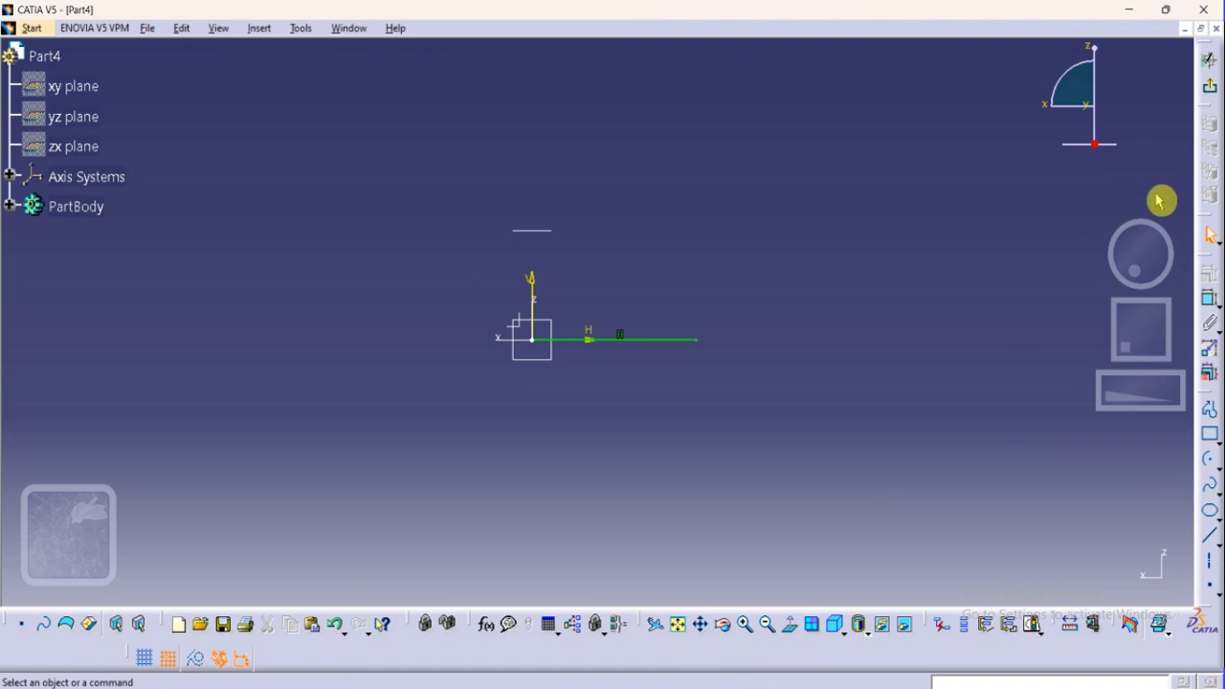
{"action": "left_click", "coordinate": [1209, 86]}
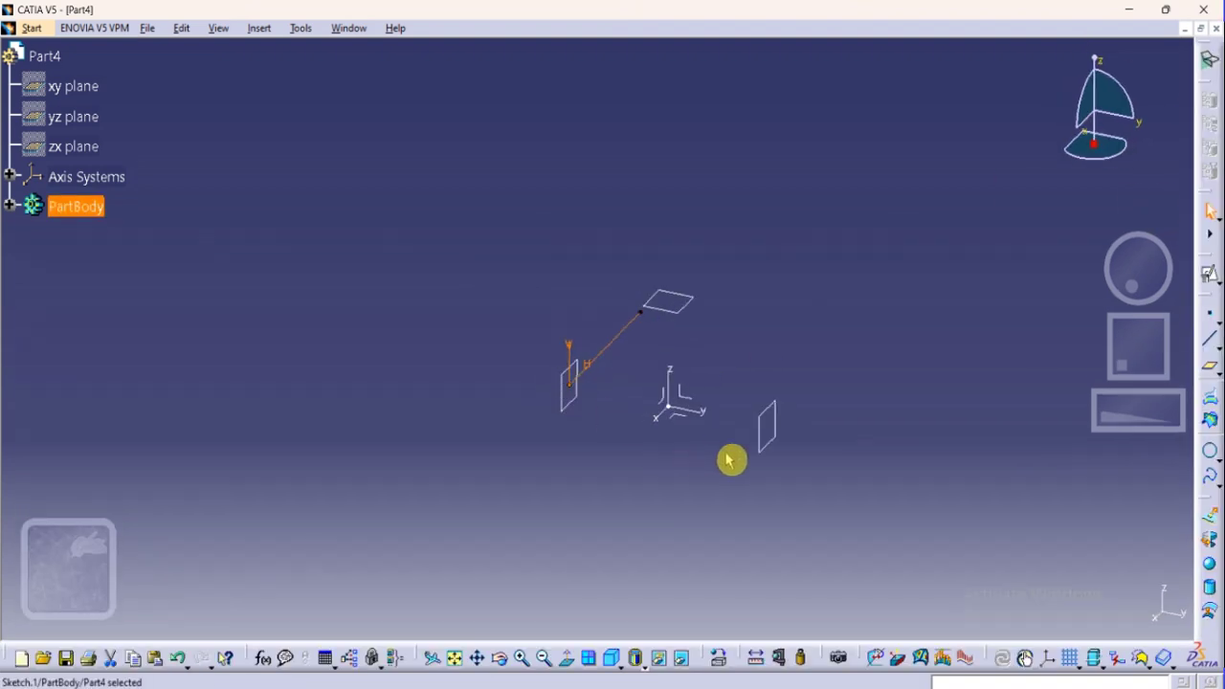
Step: In a positioned sketch on the offset plane on the positive Y side, draw an 80 mm horizontal line from the origin and exit the sketch
{"action": "left_click", "coordinate": [760, 440]}
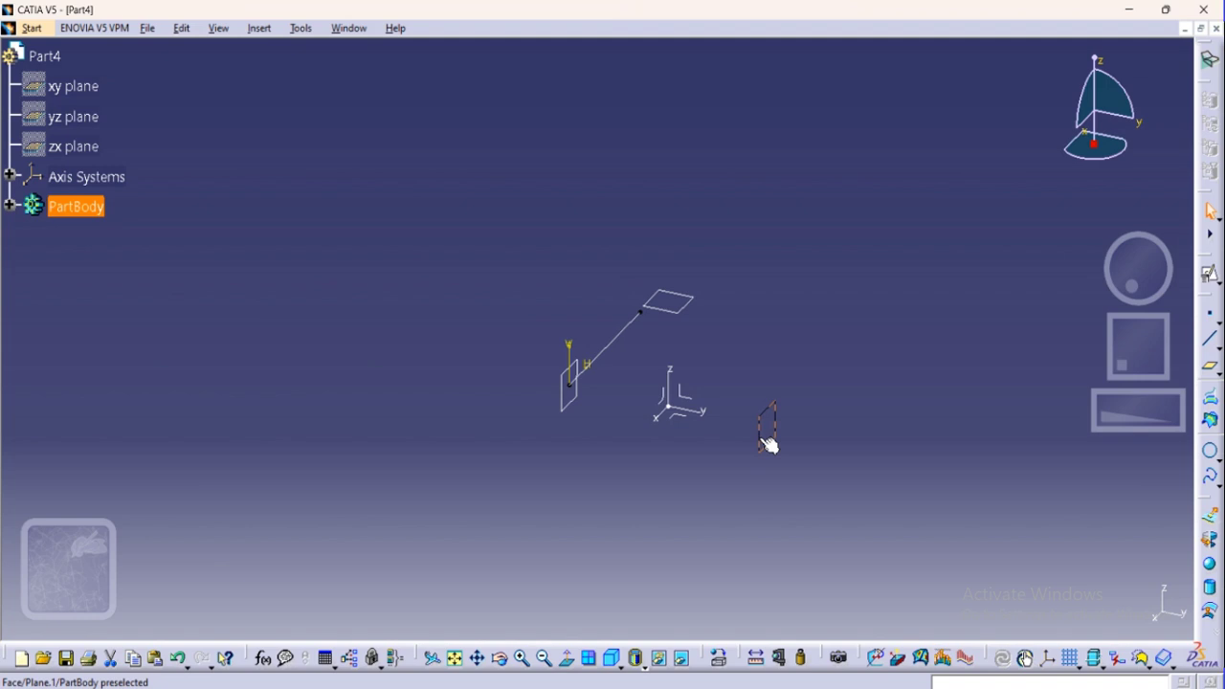
{"action": "left_click", "coordinate": [1209, 275]}
{"action": "left_click", "coordinate": [768, 438]}
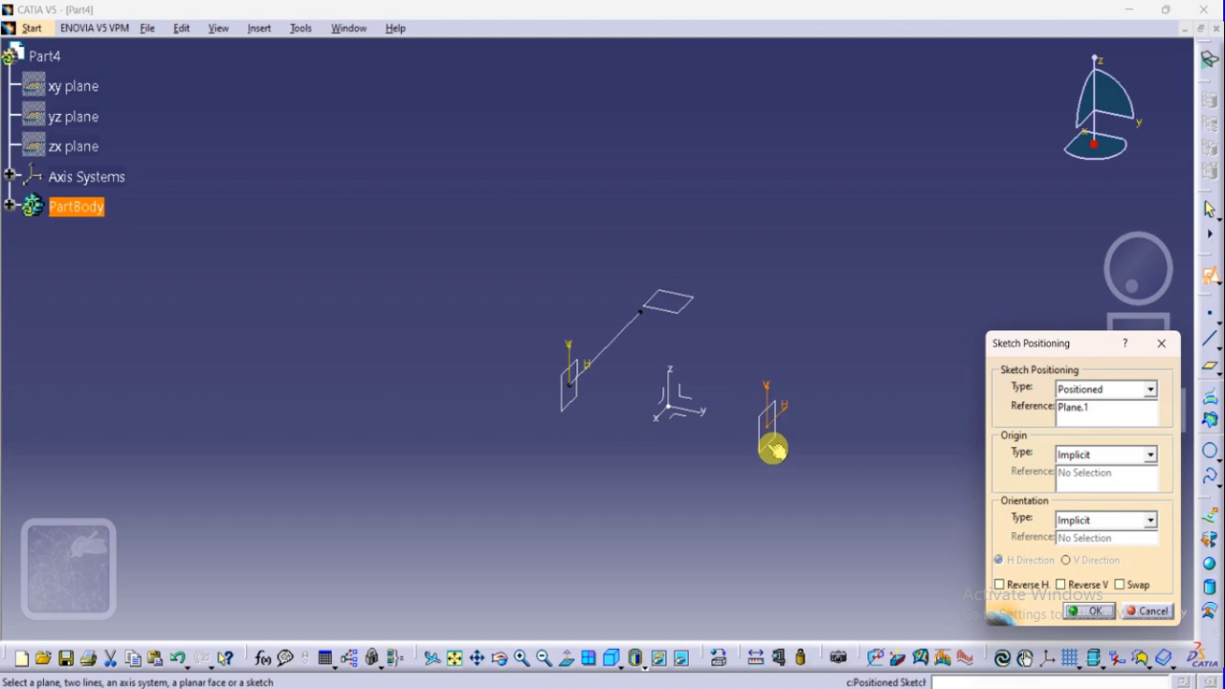
{"action": "left_click", "coordinate": [1078, 610]}
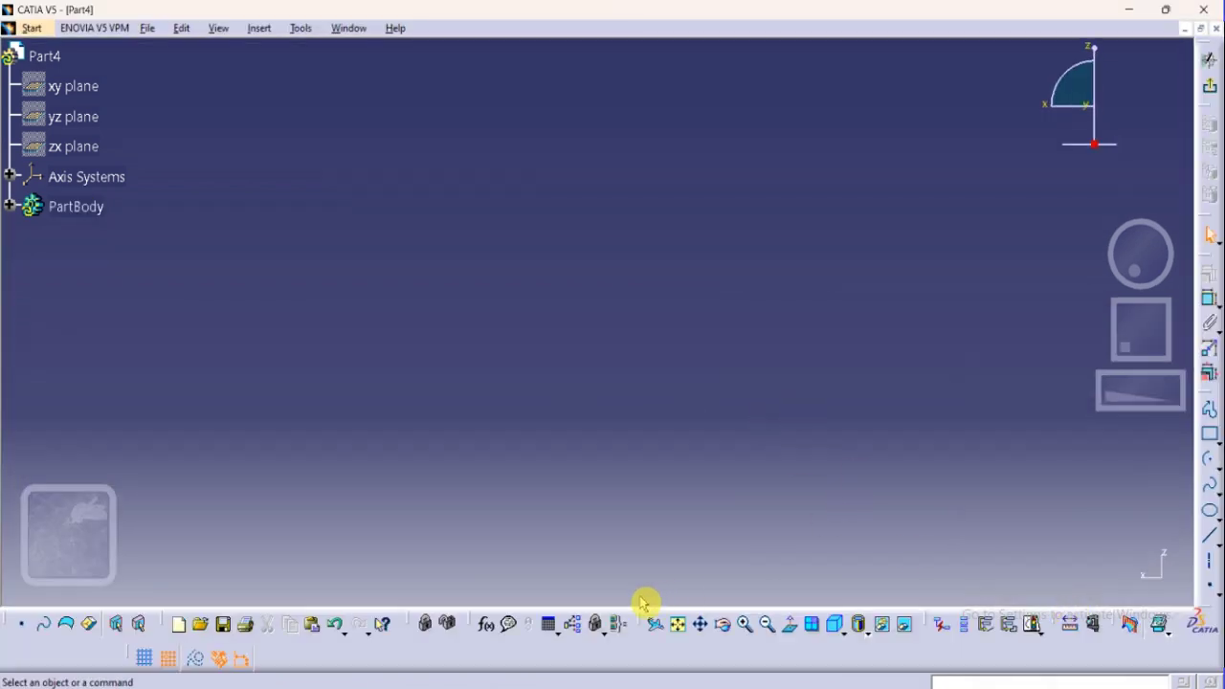
{"action": "left_click", "coordinate": [678, 628]}
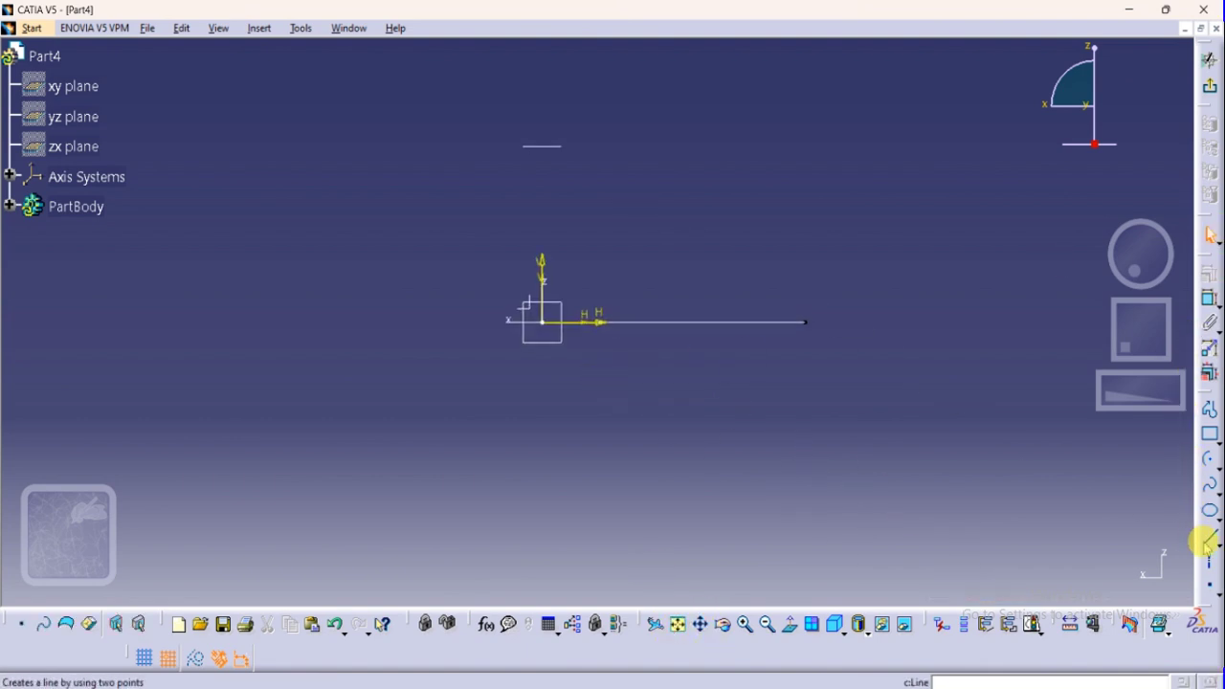
{"action": "left_click", "coordinate": [1209, 534]}
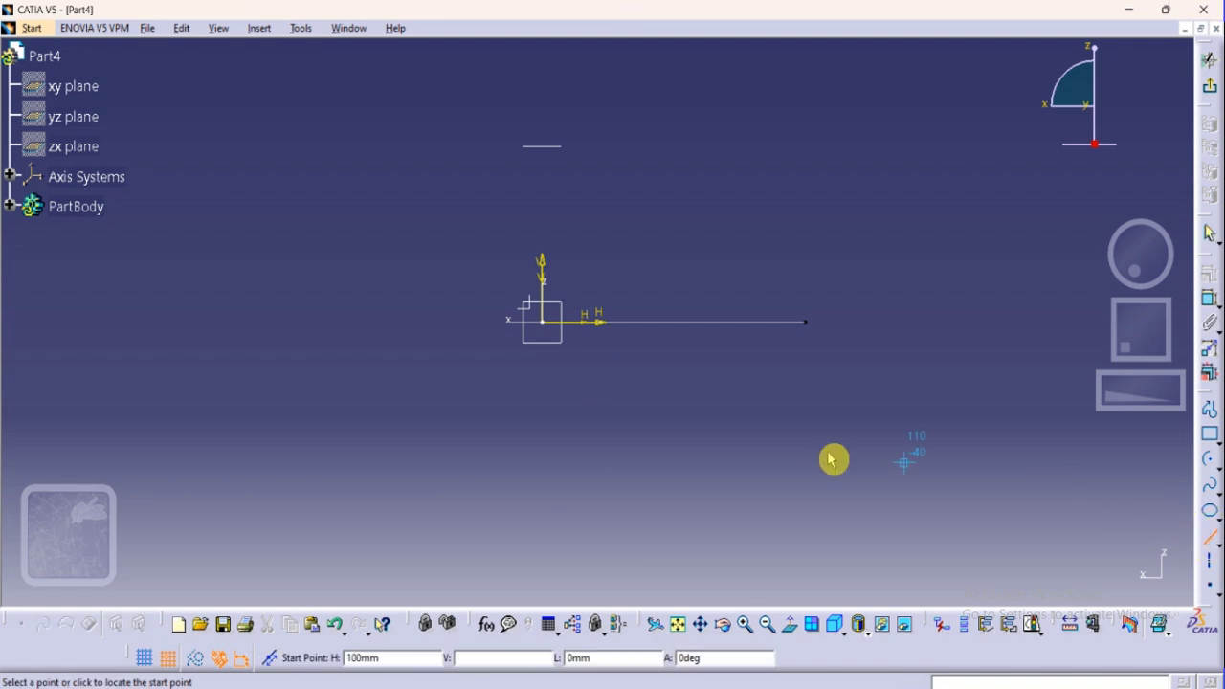
{"action": "left_click", "coordinate": [543, 323]}
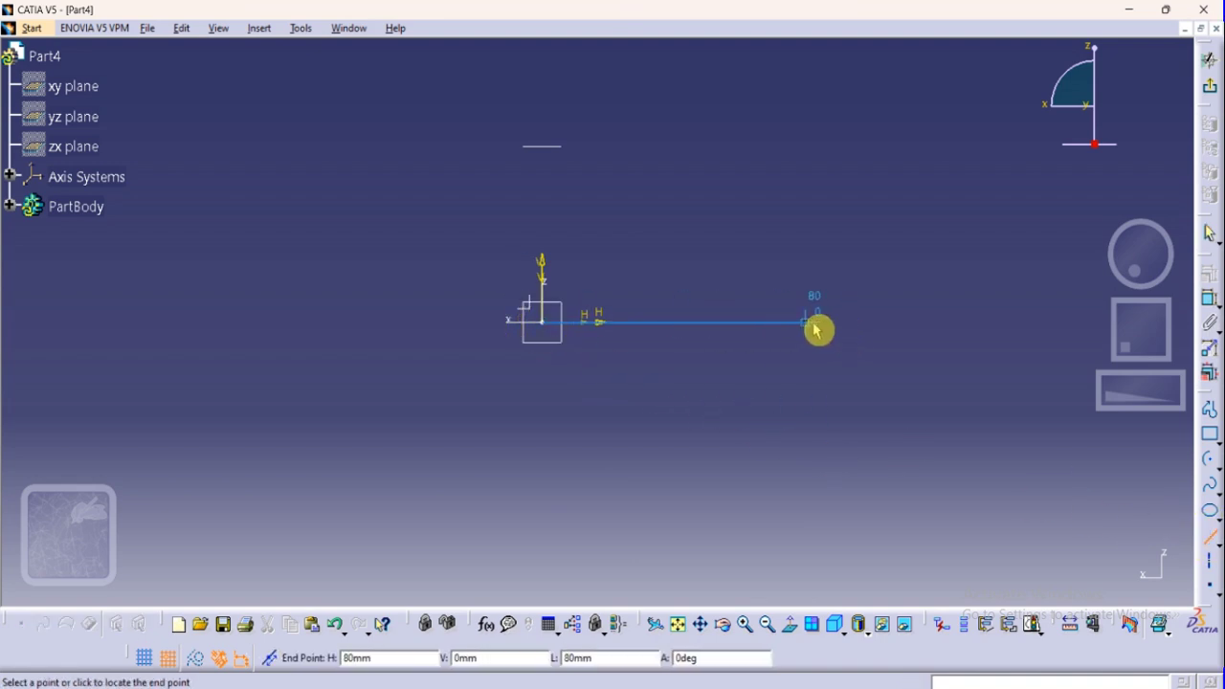
{"action": "left_click", "coordinate": [815, 326]}
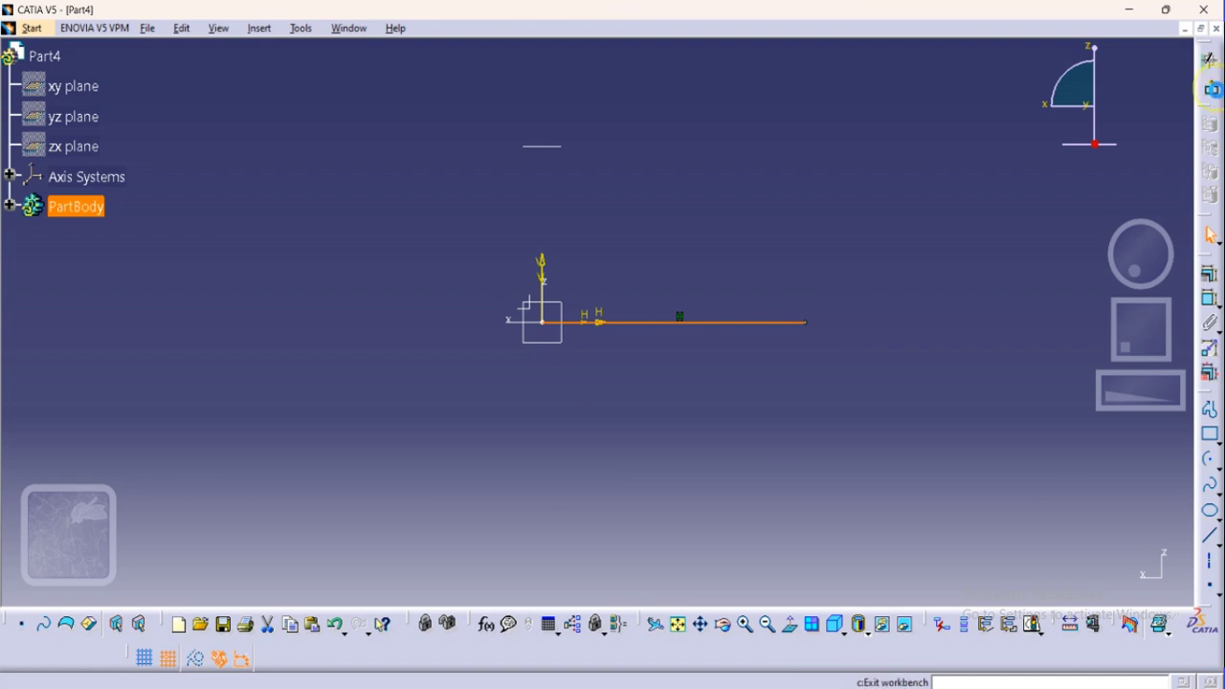
{"action": "left_click", "coordinate": [1212, 89]}
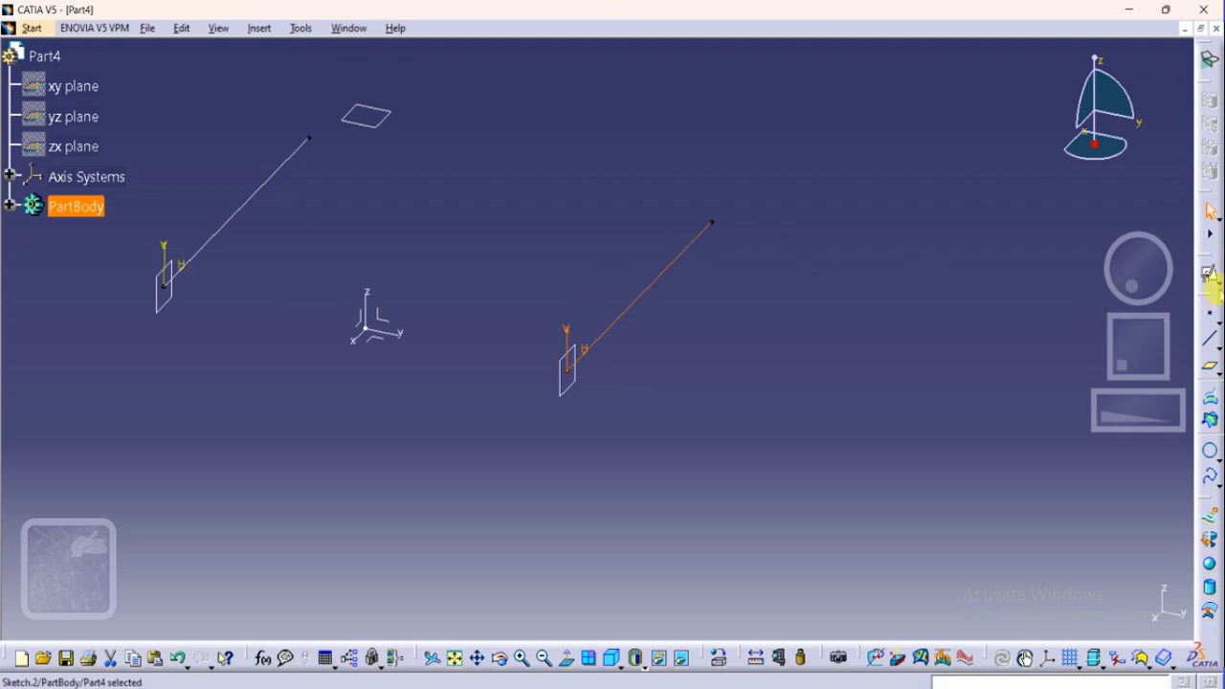
Step: Open a positioned sketch on the offset plane above the XY plane with the H direction reversed and the axes swapped
{"action": "left_click", "coordinate": [1212, 285]}
{"action": "left_click", "coordinate": [1208, 295]}
{"action": "left_click", "coordinate": [370, 128]}
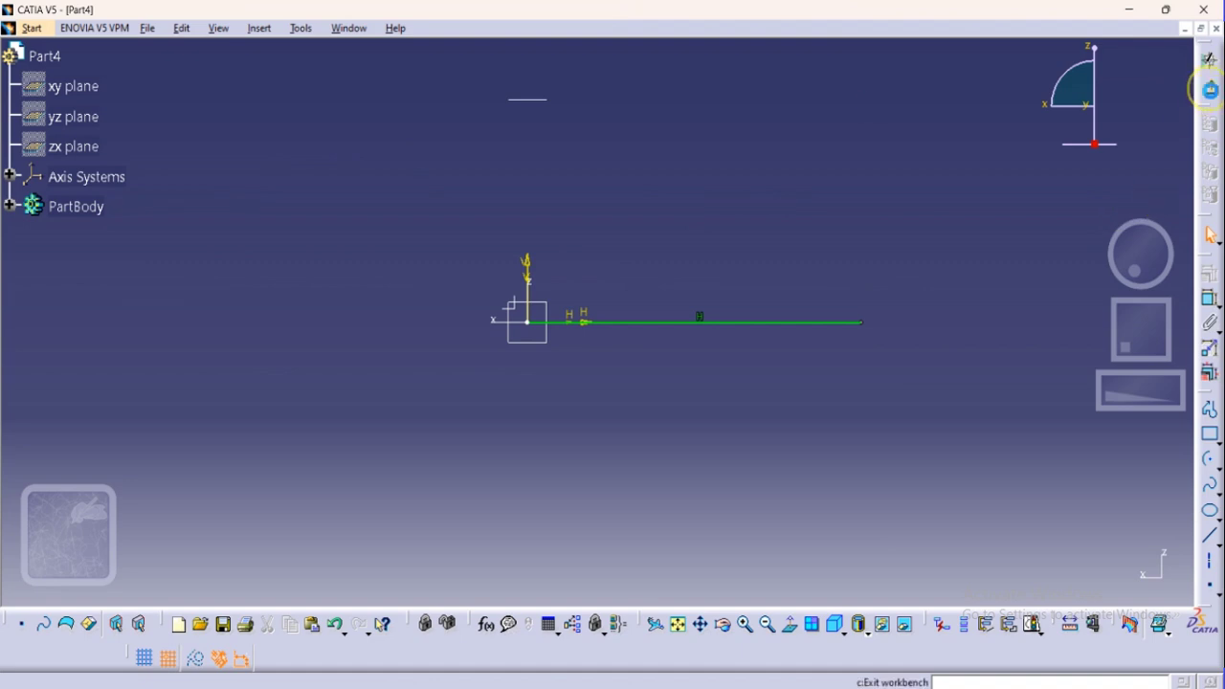
{"action": "left_click", "coordinate": [1209, 60]}
{"action": "left_click", "coordinate": [373, 124]}
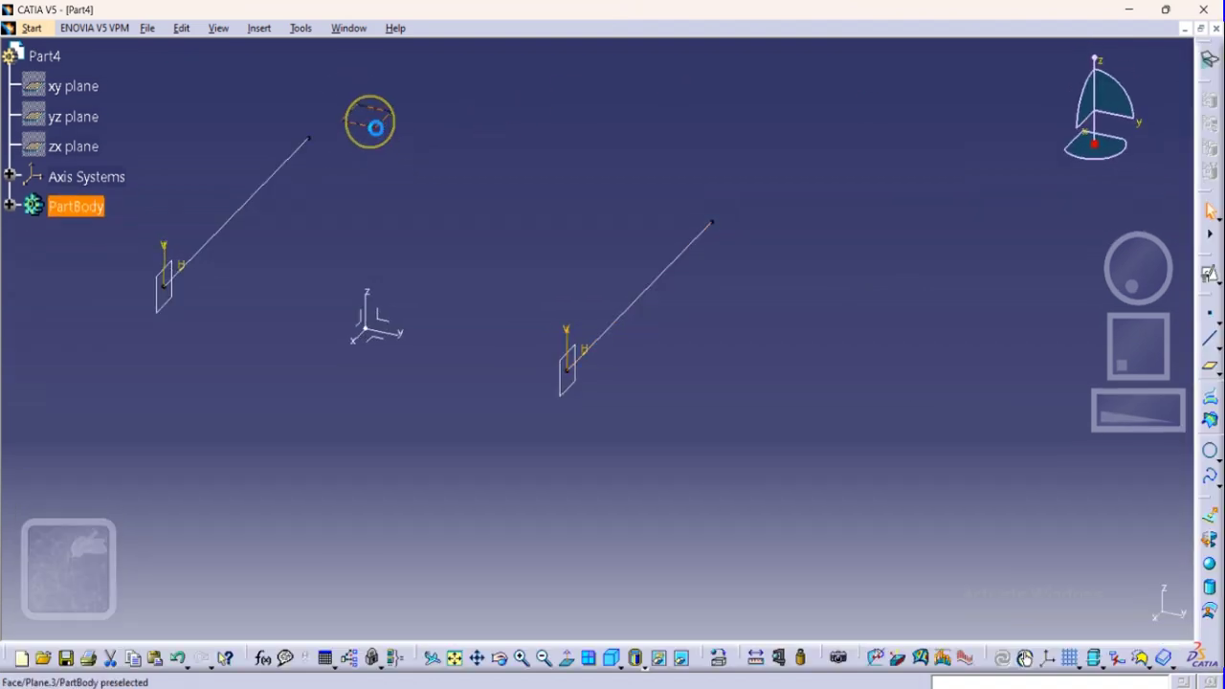
{"action": "left_click", "coordinate": [1210, 299]}
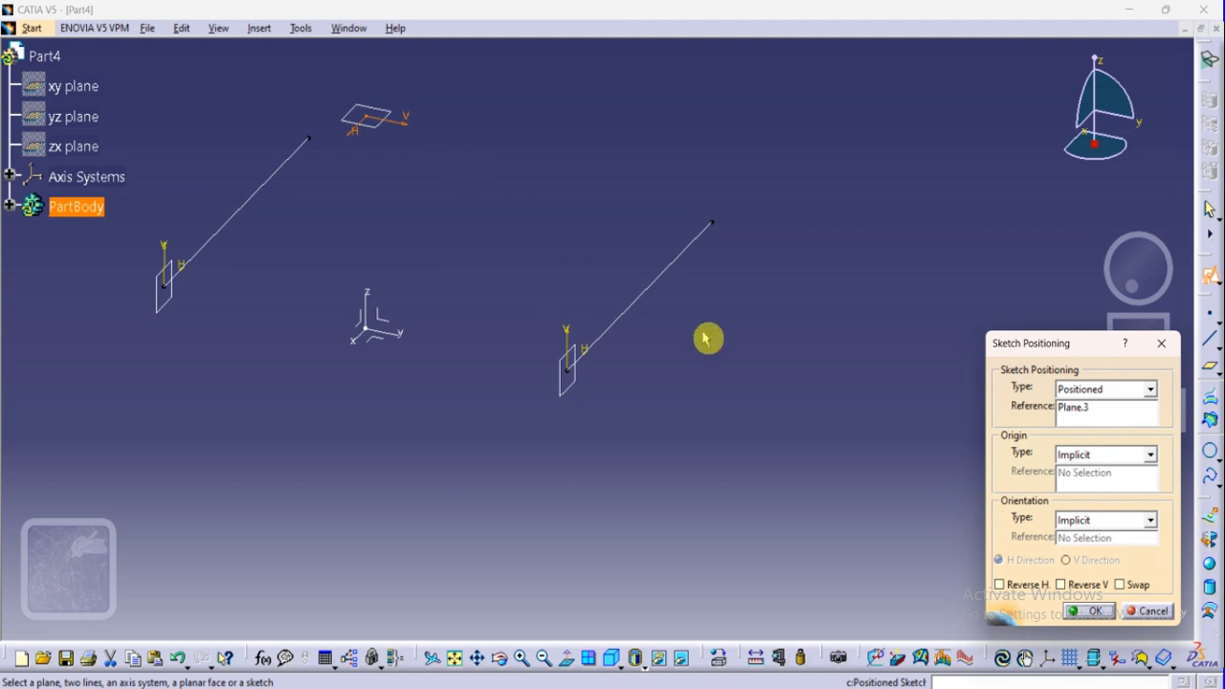
{"action": "left_click", "coordinate": [999, 584]}
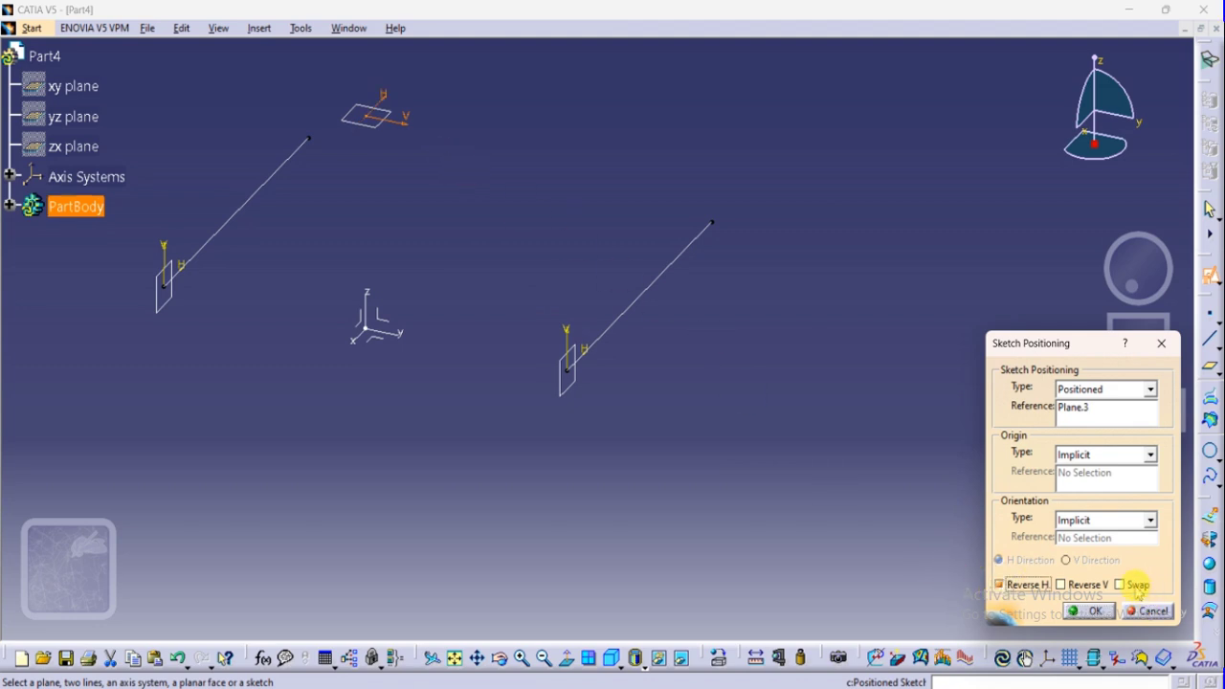
{"action": "left_click", "coordinate": [1138, 588]}
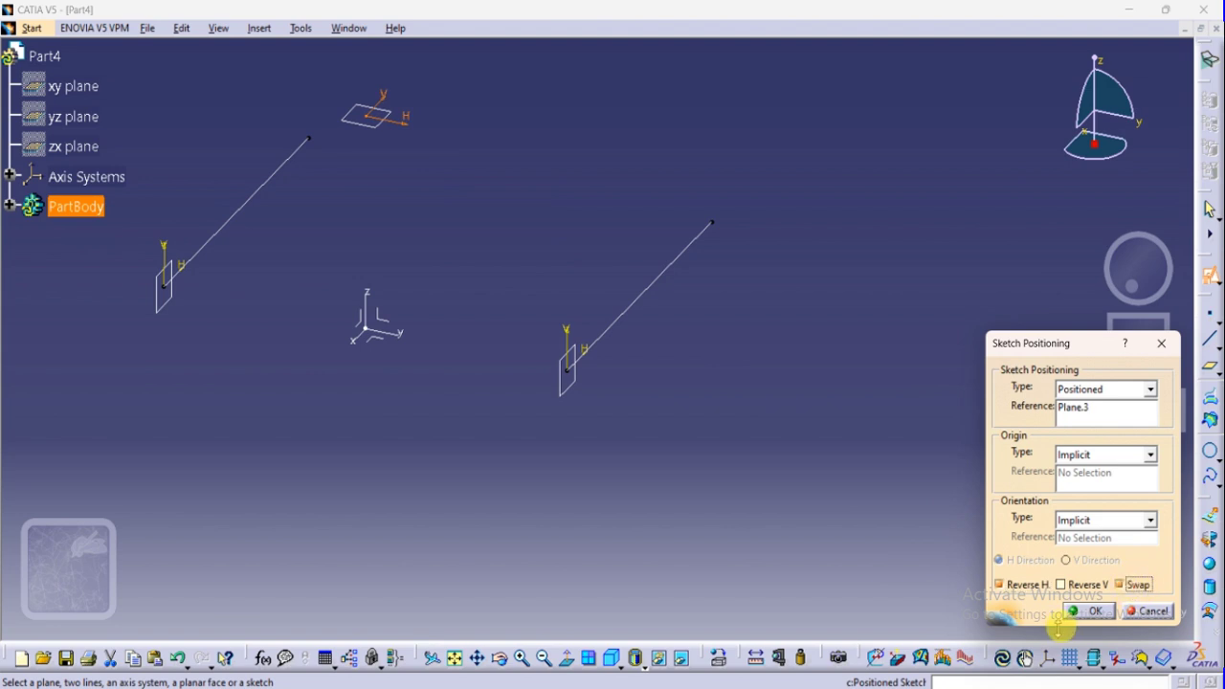
{"action": "left_click", "coordinate": [1074, 610]}
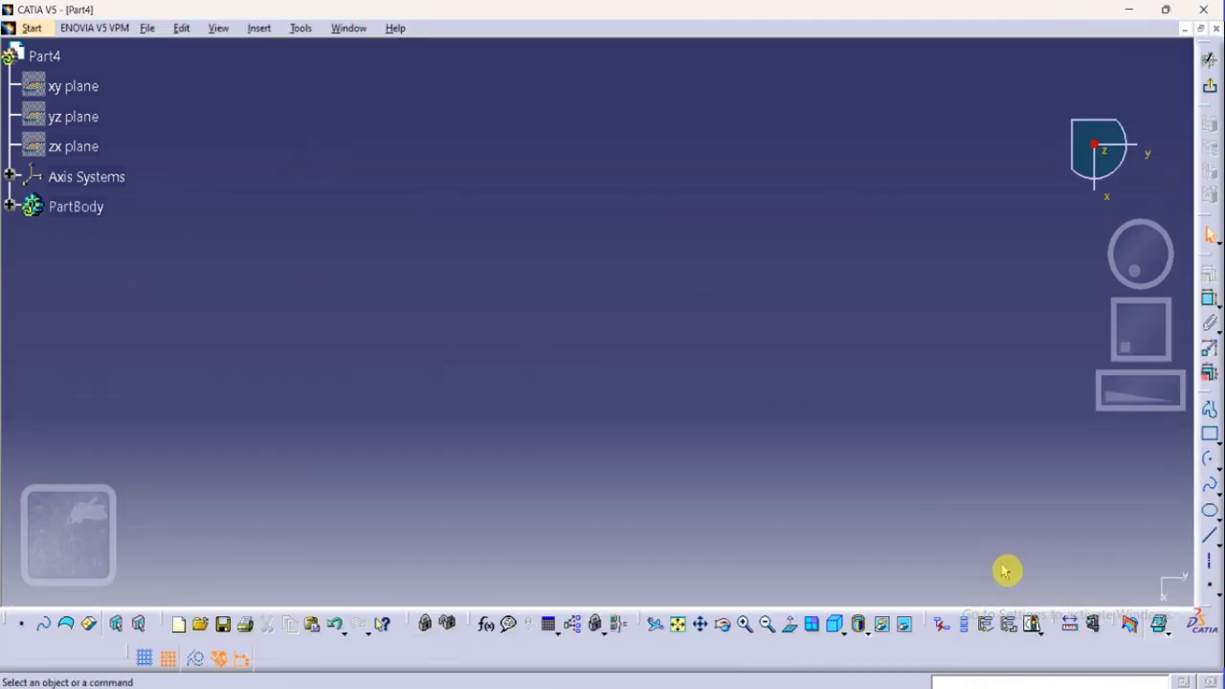
Step: Draw a vertical line from the sketch origin, extending slightly beyond the ends of the two side lines, and exit the sketch
{"action": "left_click", "coordinate": [680, 625]}
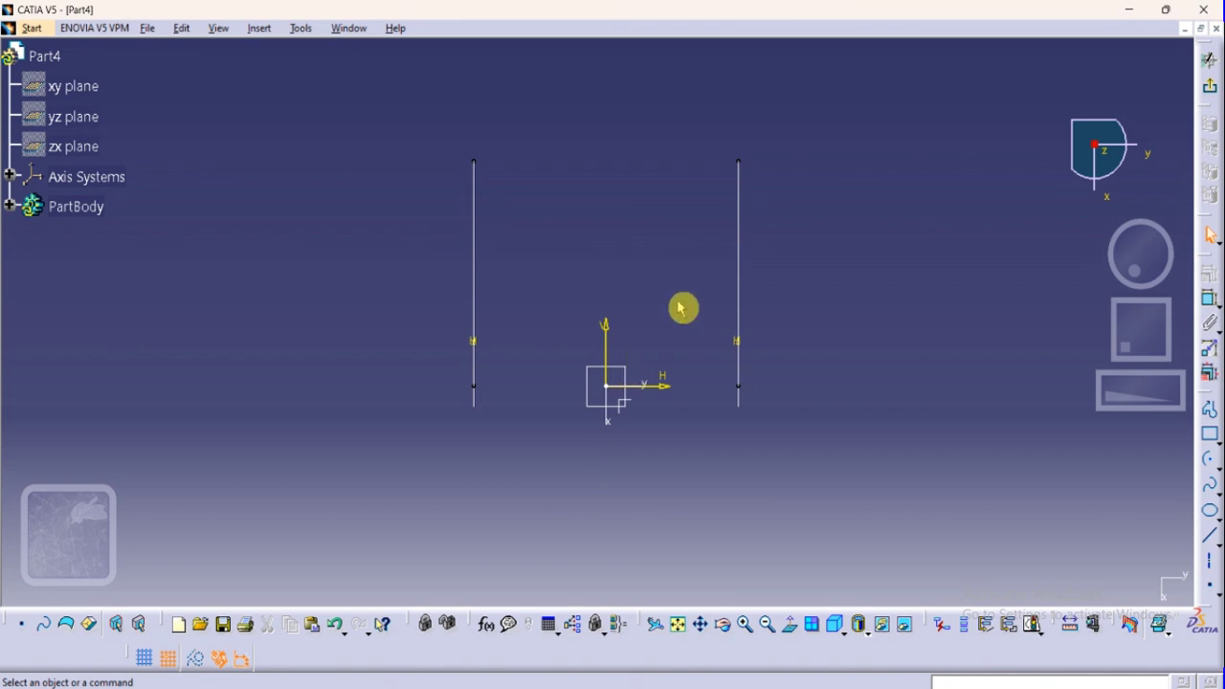
{"action": "left_click", "coordinate": [1209, 536]}
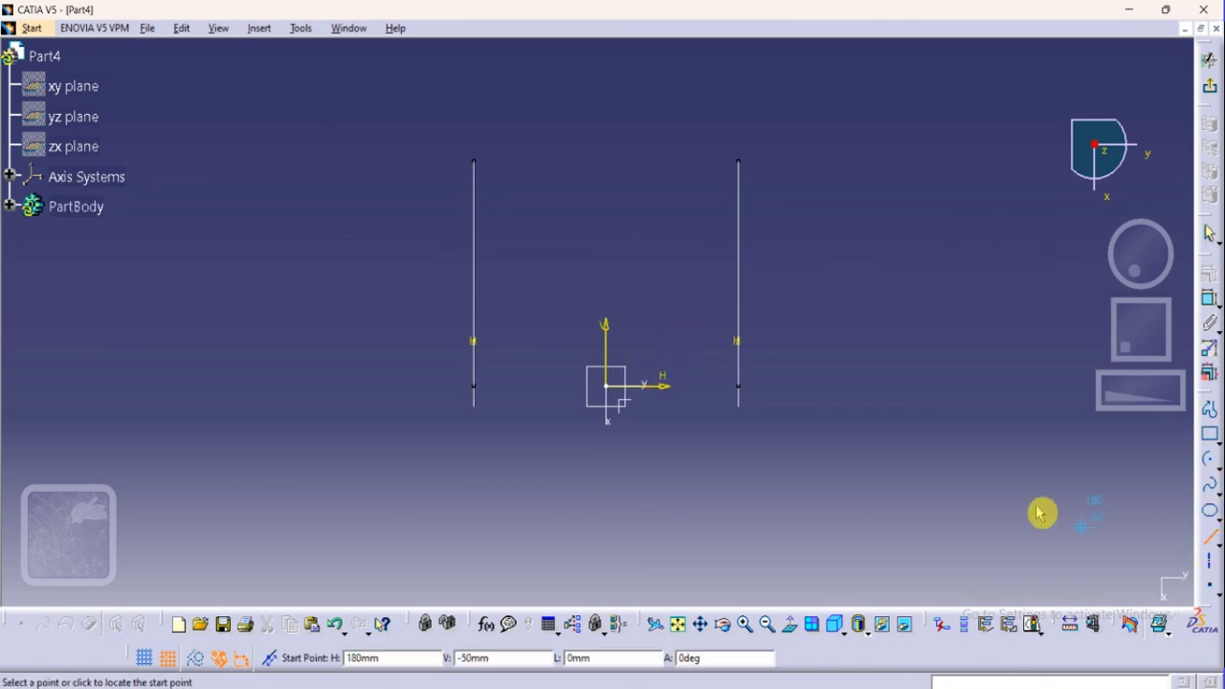
{"action": "left_click", "coordinate": [605, 386]}
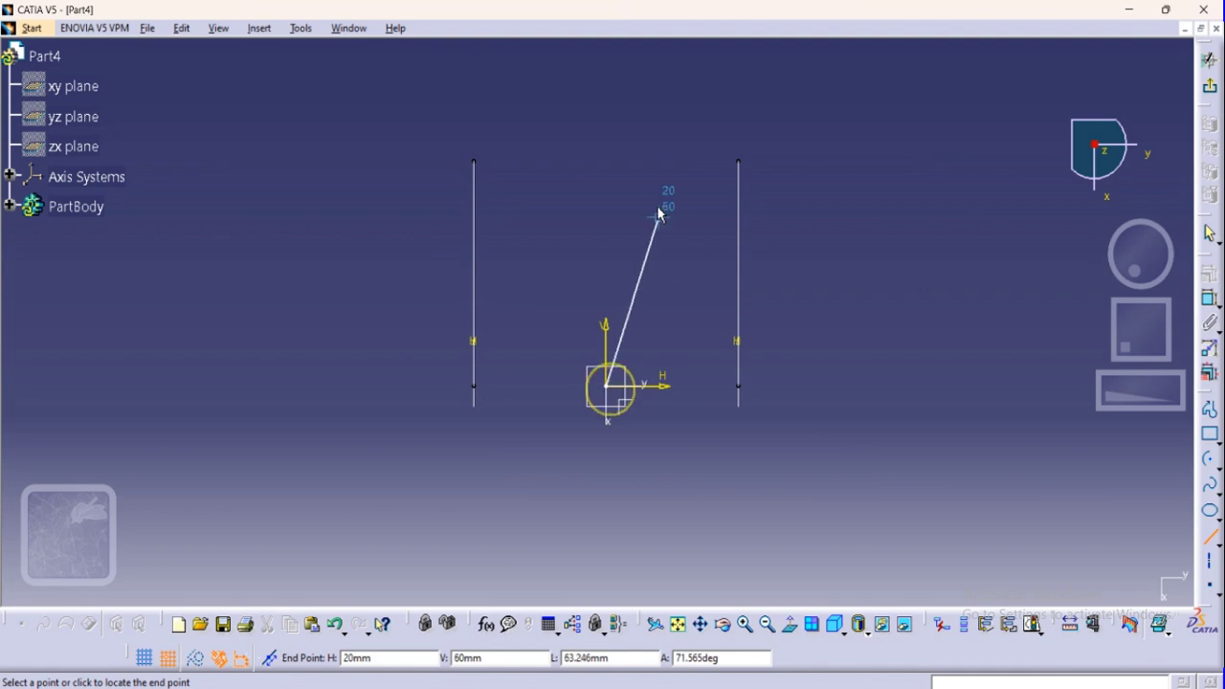
{"action": "left_click", "coordinate": [610, 136]}
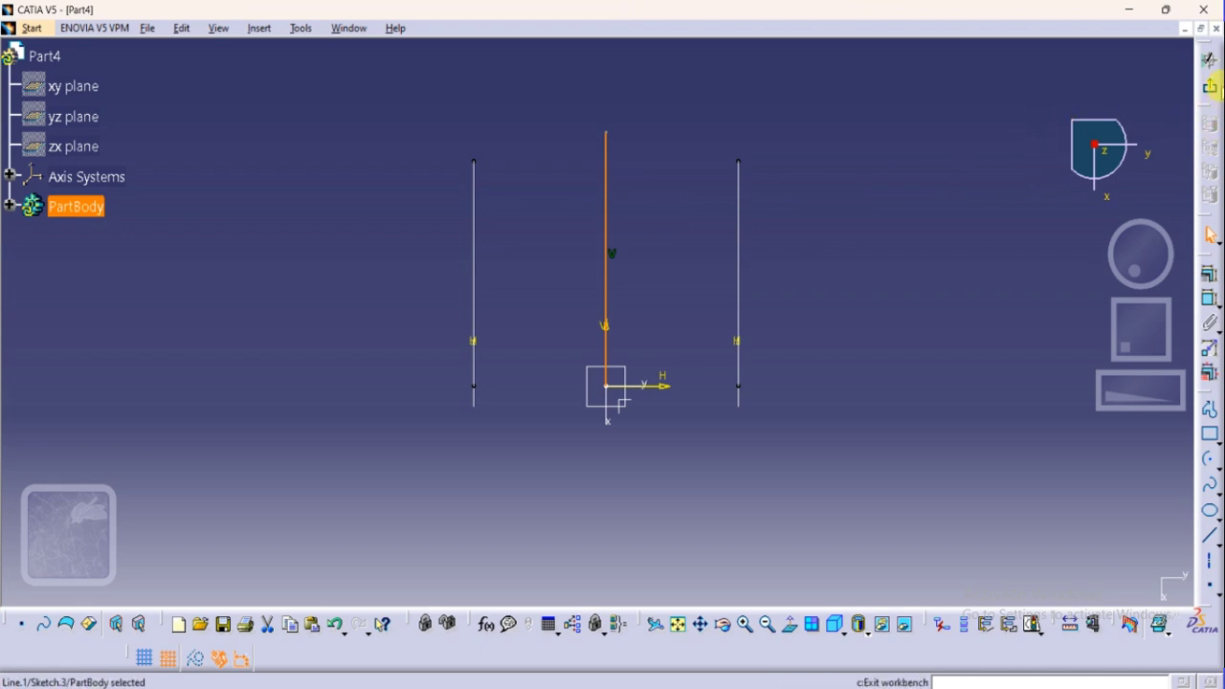
{"action": "left_click", "coordinate": [1210, 87]}
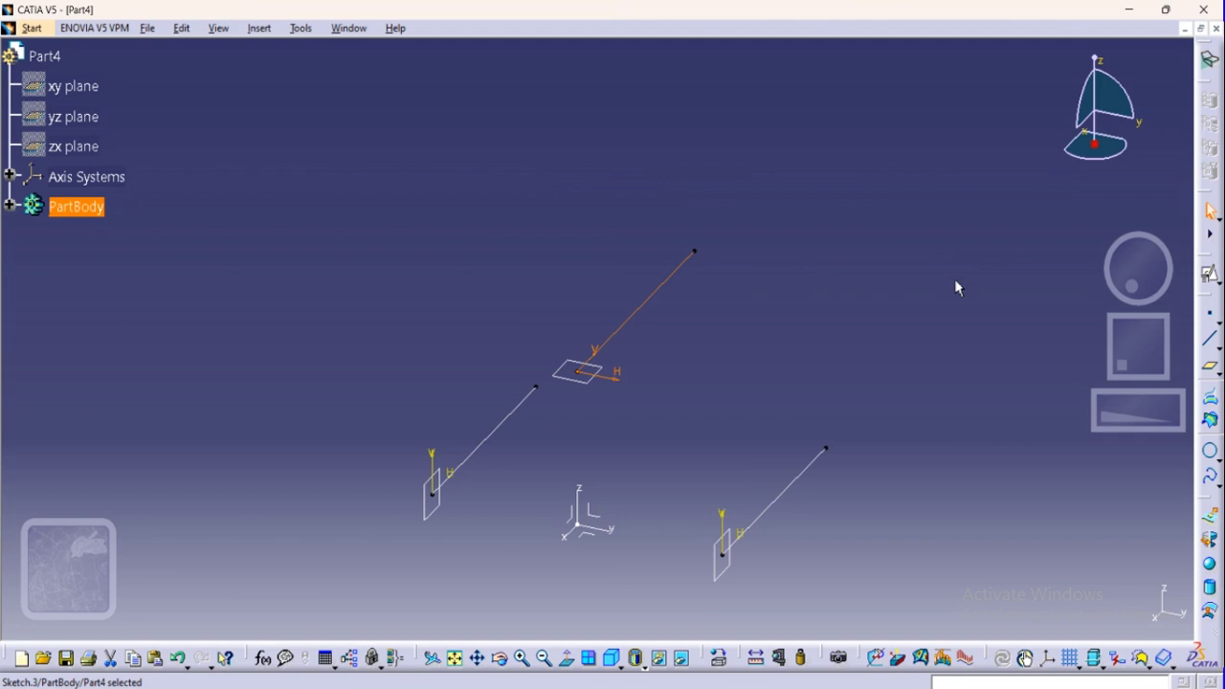
Step: Start a conic Sweep with three guide curves, using the negative Y side line as guide curve 1 and its plane as tangency
{"action": "mouse_move", "coordinate": [624, 473]}
{"action": "middle_mouse_down"}
{"action": "mouse_move", "coordinate": [628, 400]}
{"action": "mouse_move", "coordinate": [520, 407]}
{"action": "middle_mouse_up"}
{"action": "left_click", "coordinate": [261, 45]}
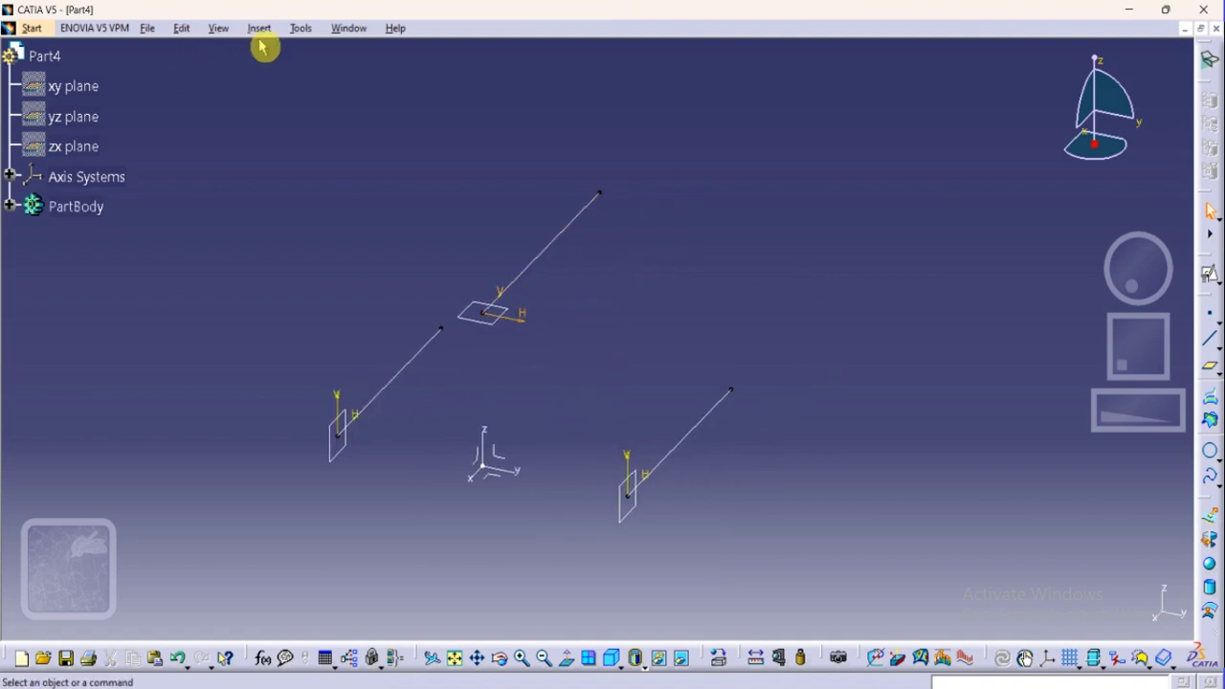
{"action": "left_click", "coordinate": [260, 27]}
{"action": "mouse_move", "coordinate": [334, 242]}
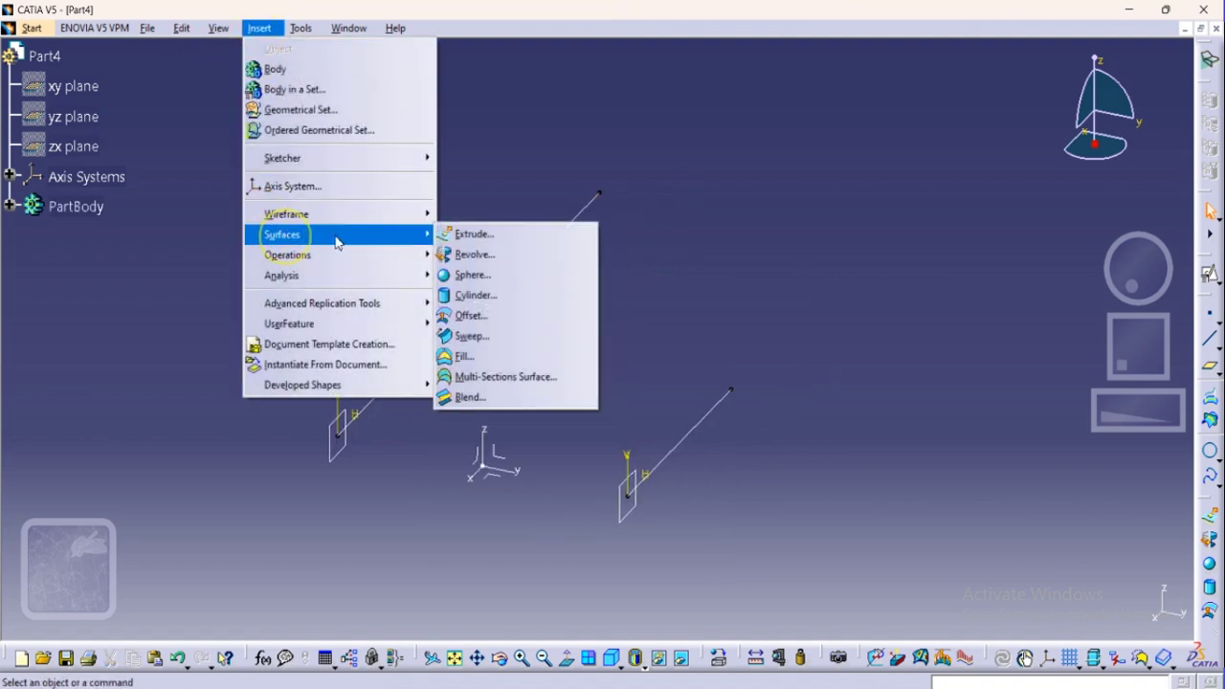
{"action": "left_click", "coordinate": [479, 335]}
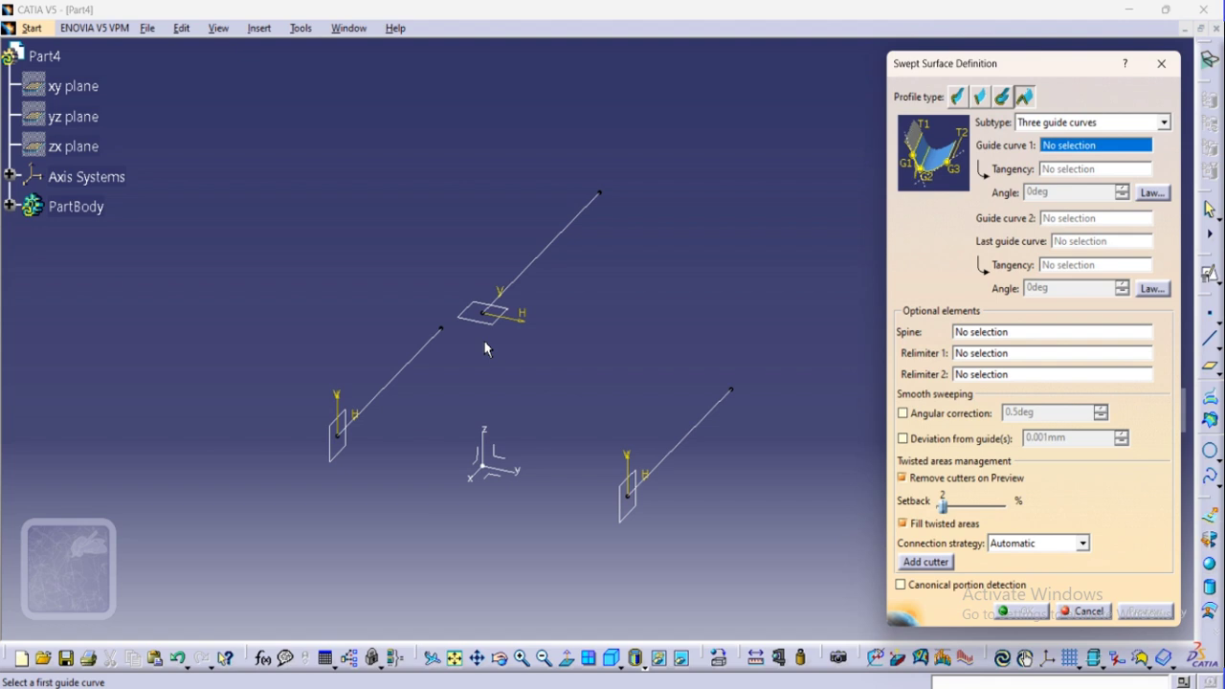
{"action": "left_click", "coordinate": [400, 382]}
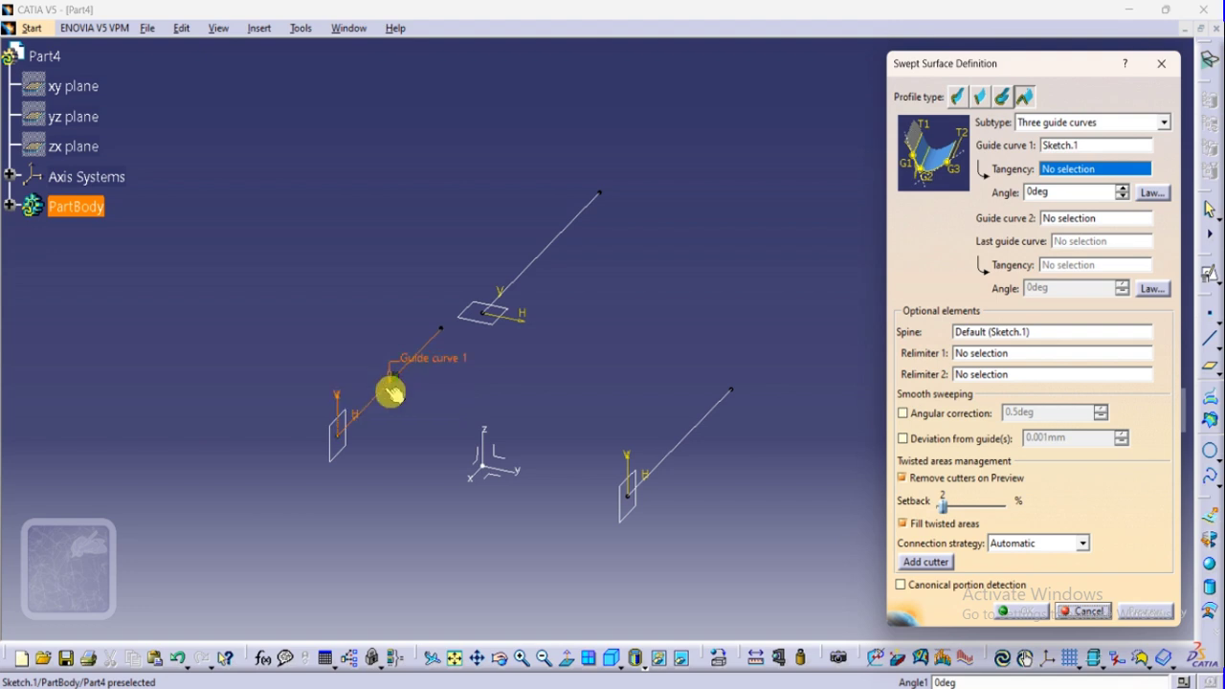
{"action": "left_click", "coordinate": [334, 460]}
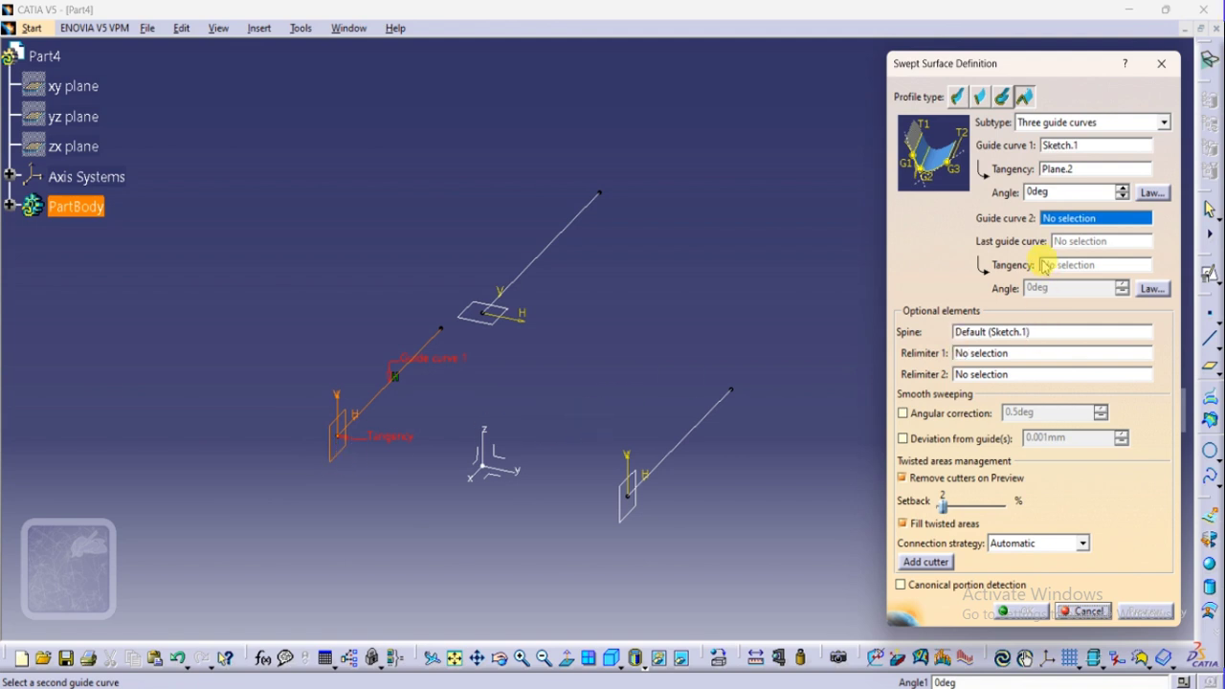
Step: Assign the upper line as guide curve 2 and the positive Y side line as last guide curve, with its plane as tangency
{"action": "left_click", "coordinate": [544, 242]}
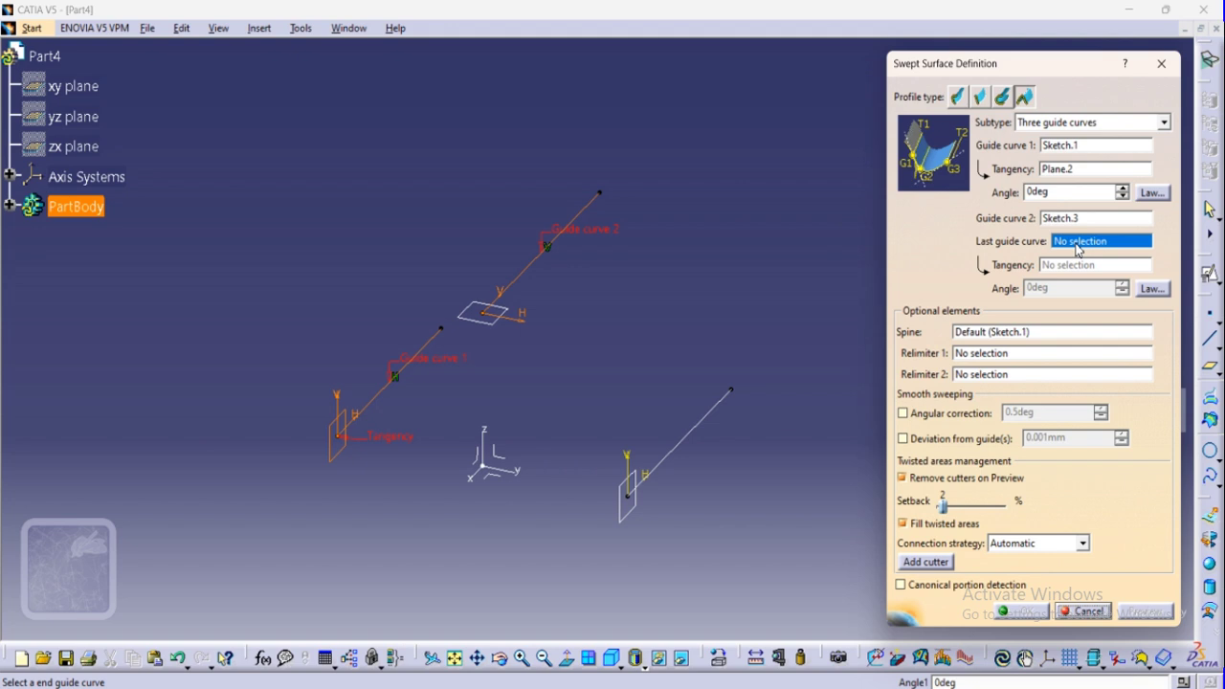
{"action": "left_click", "coordinate": [692, 429]}
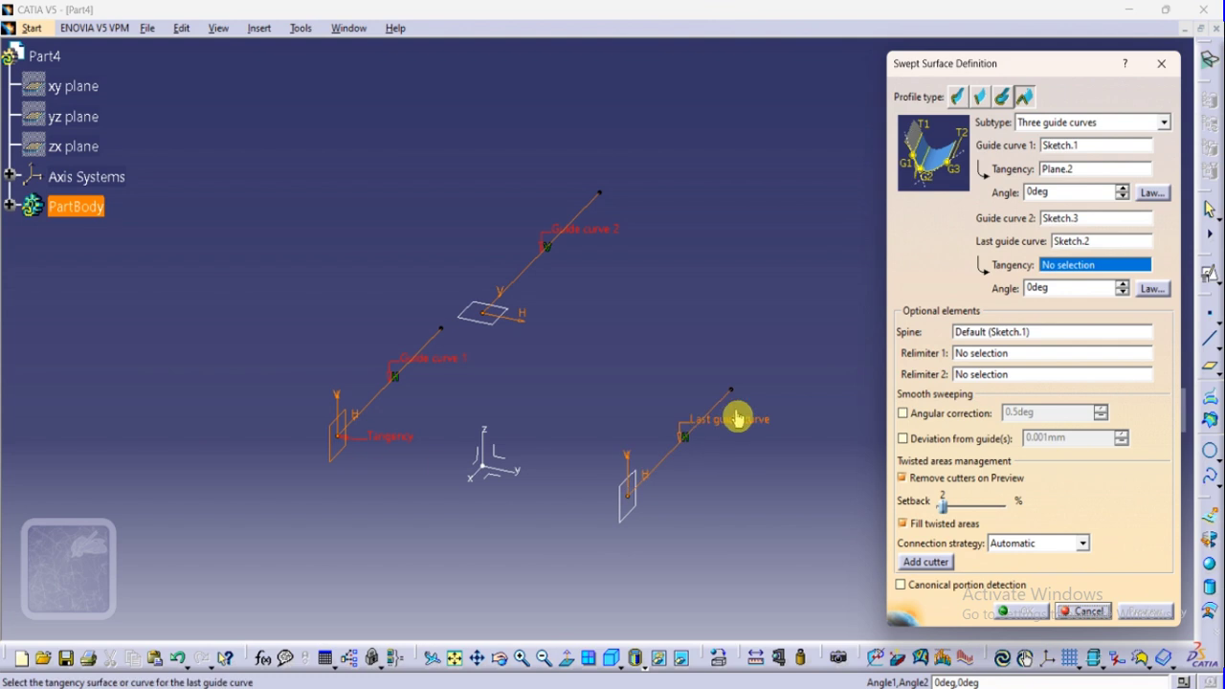
{"action": "left_click", "coordinate": [632, 522]}
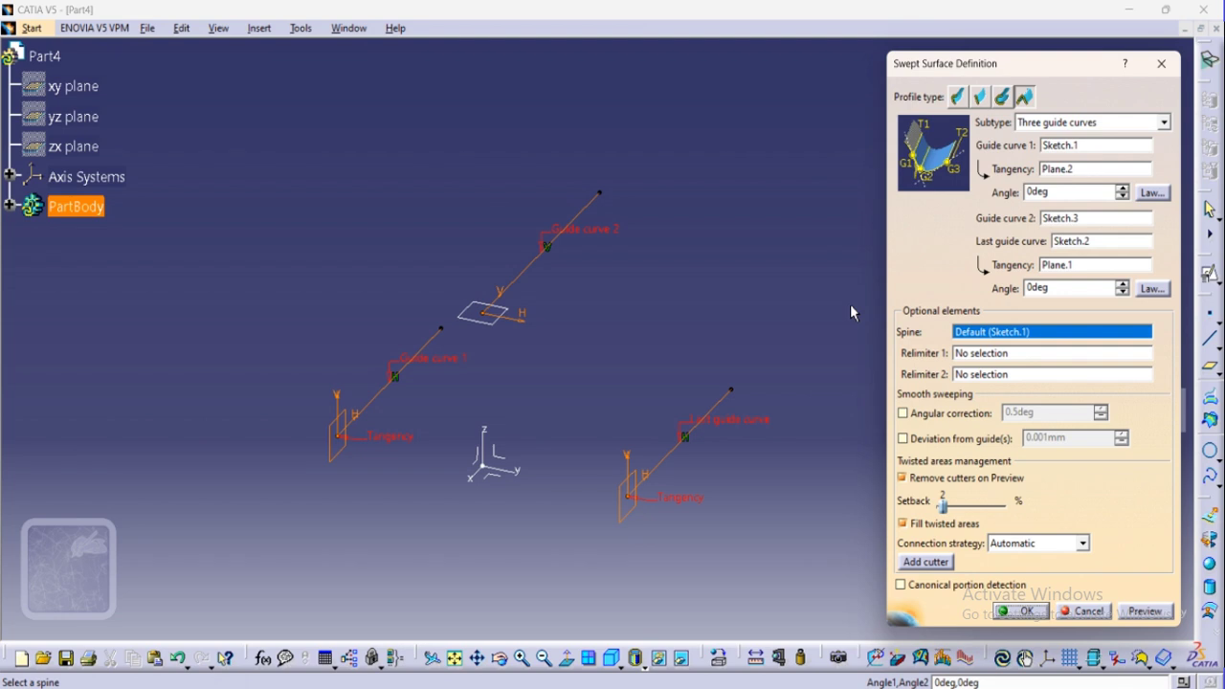
Step: Set the tangency angle of guide curve 1 to 1 deg and preview the swept surface
{"action": "double_click", "coordinate": [1035, 193]}
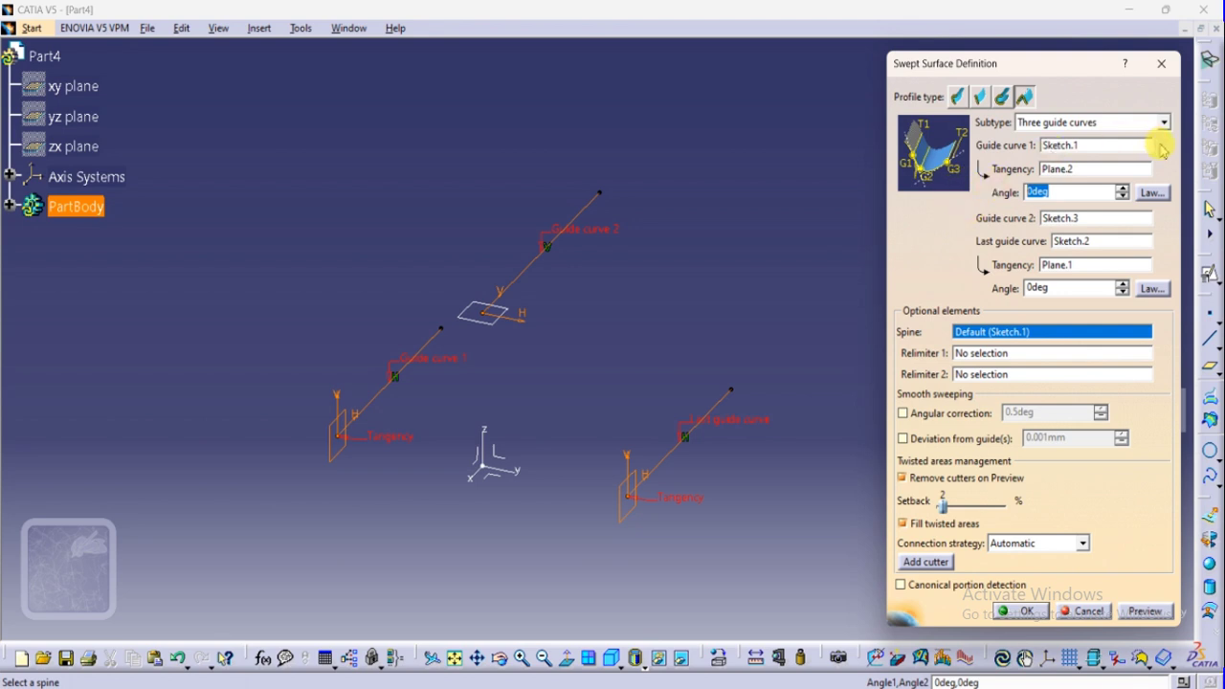
{"action": "left_click", "coordinate": [1122, 188]}
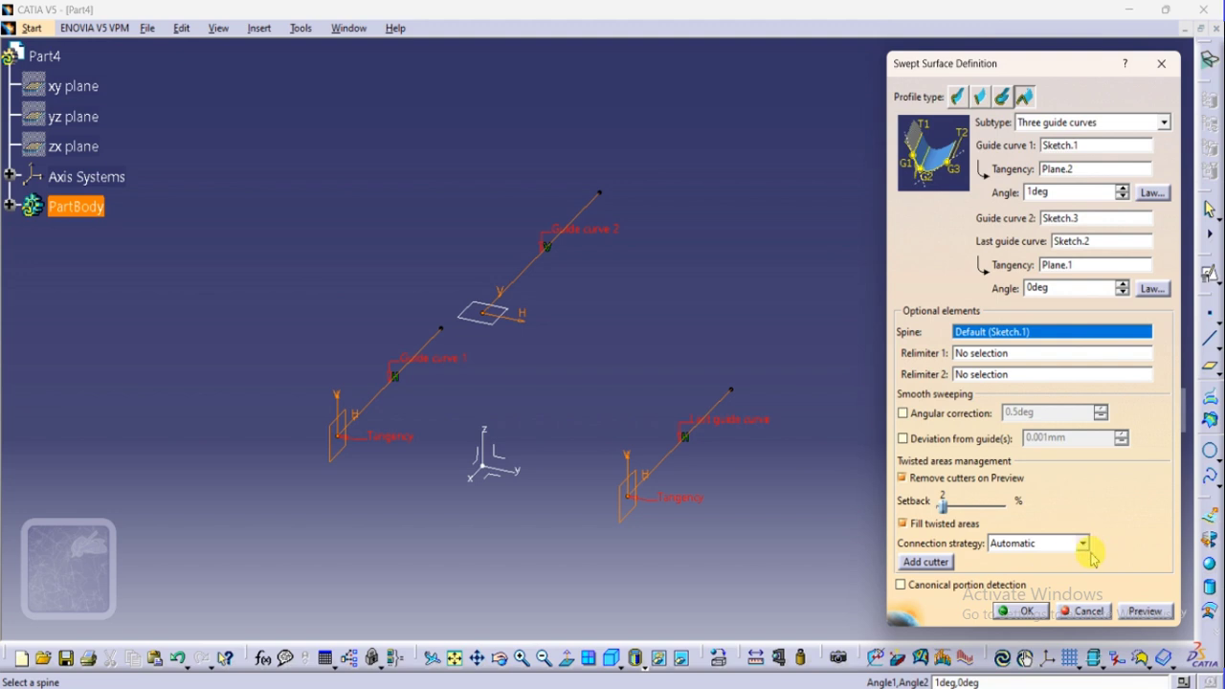
{"action": "left_click", "coordinate": [1141, 611]}
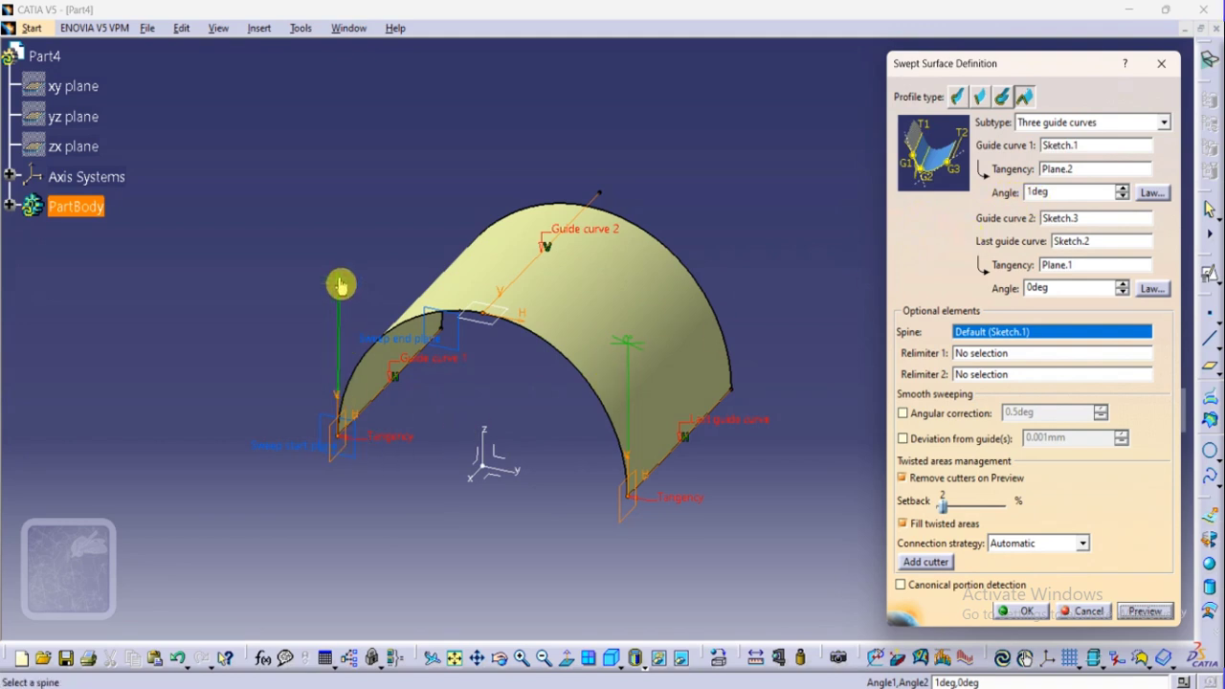
Step: Increase the tangency angle of guide curve 1 to 4 deg and preview the swept surface at its start edge
{"action": "middle_click_drag", "start_coordinate": [339, 415], "coordinate": [507, 539]}
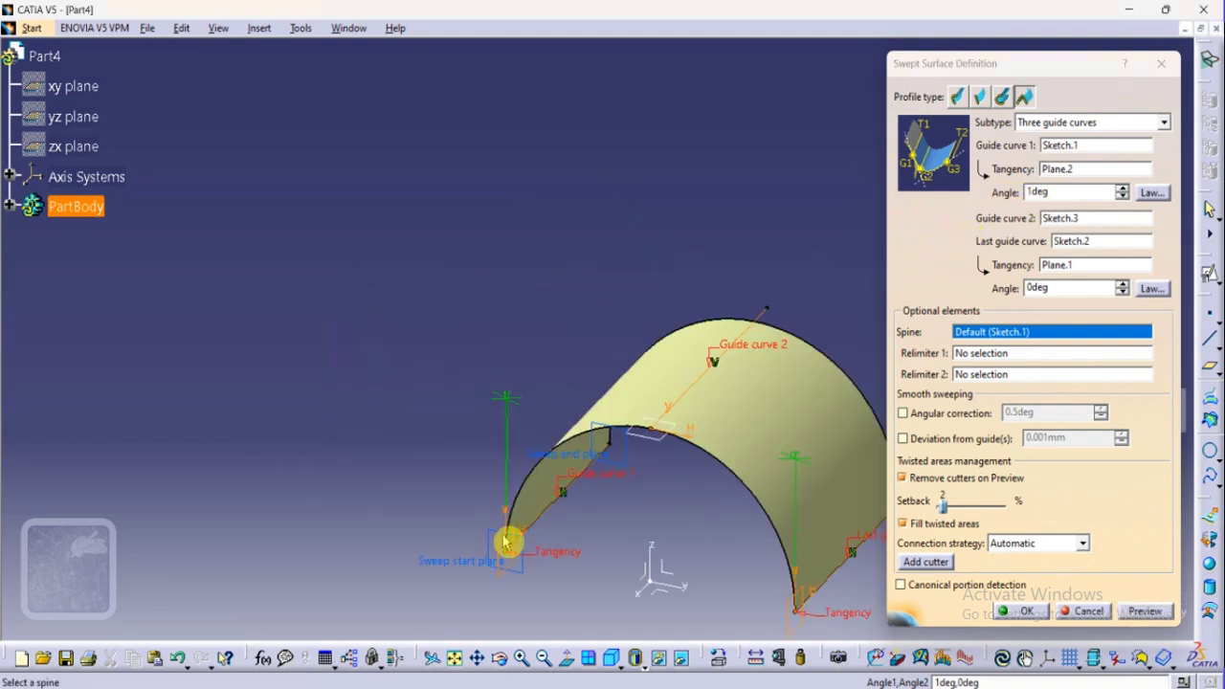
{"action": "left_click", "coordinate": [518, 654]}
{"action": "left_click", "coordinate": [517, 655]}
{"action": "left_click", "coordinate": [518, 654]}
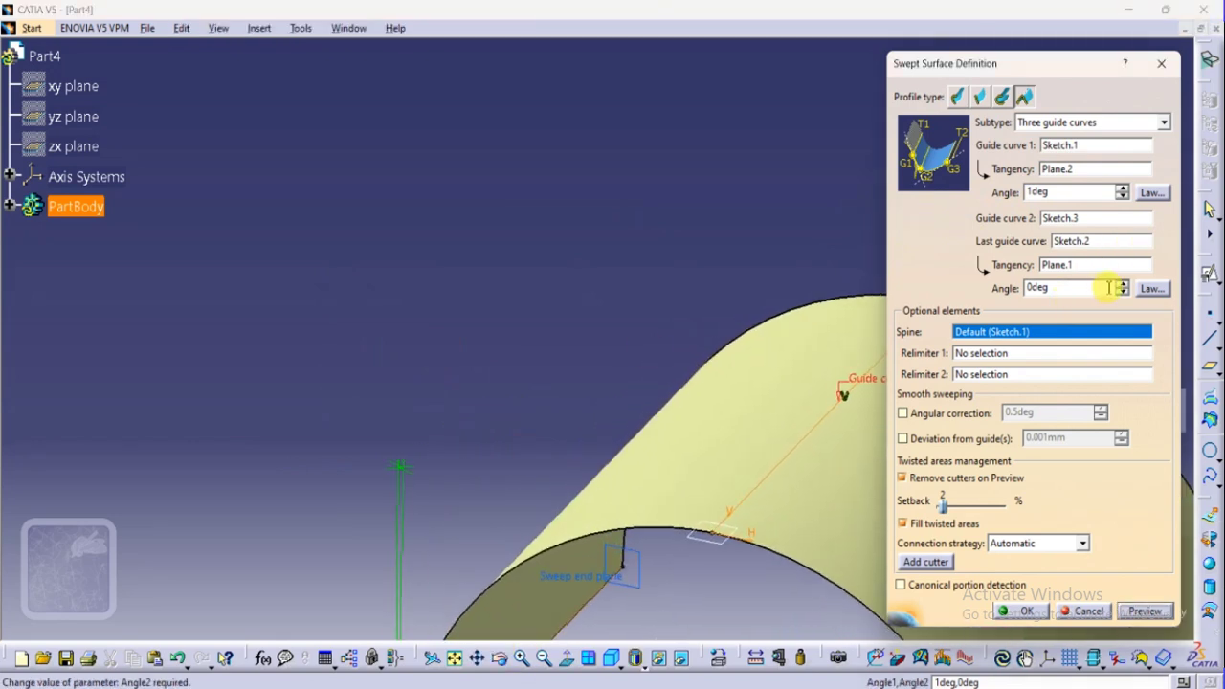
{"action": "left_click", "coordinate": [1121, 187]}
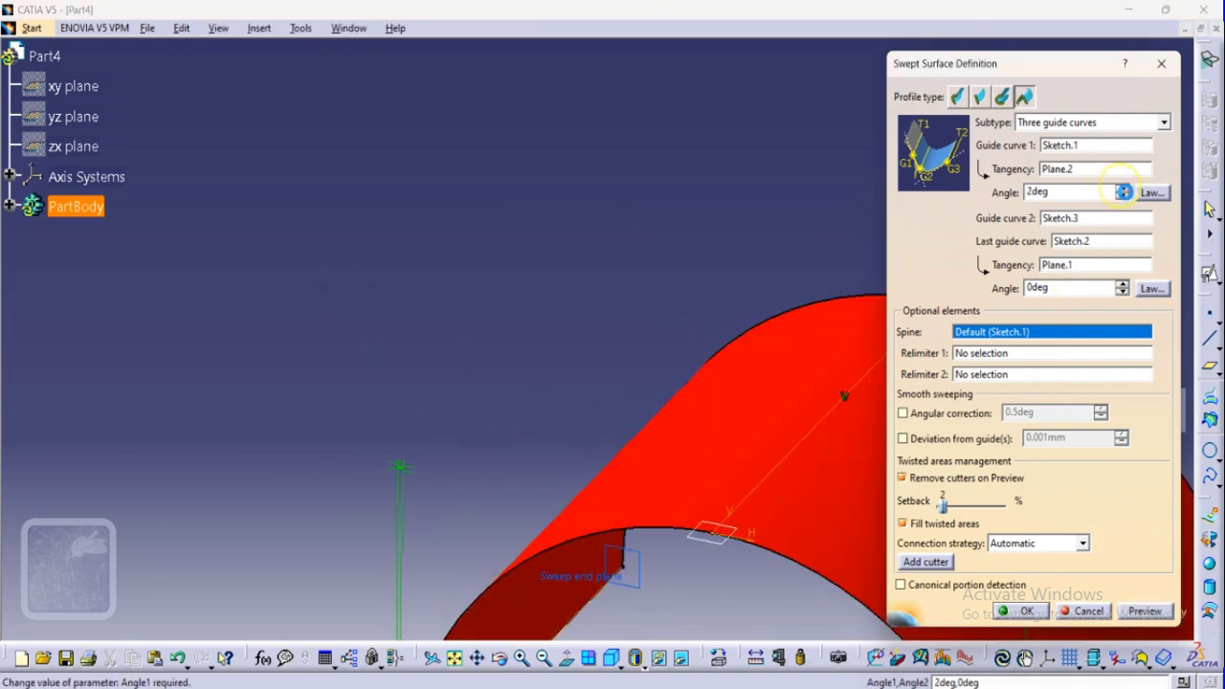
{"action": "left_click", "coordinate": [1122, 188]}
{"action": "left_click", "coordinate": [1121, 188]}
{"action": "middle_click_drag", "start_coordinate": [580, 419], "coordinate": [457, 207]}
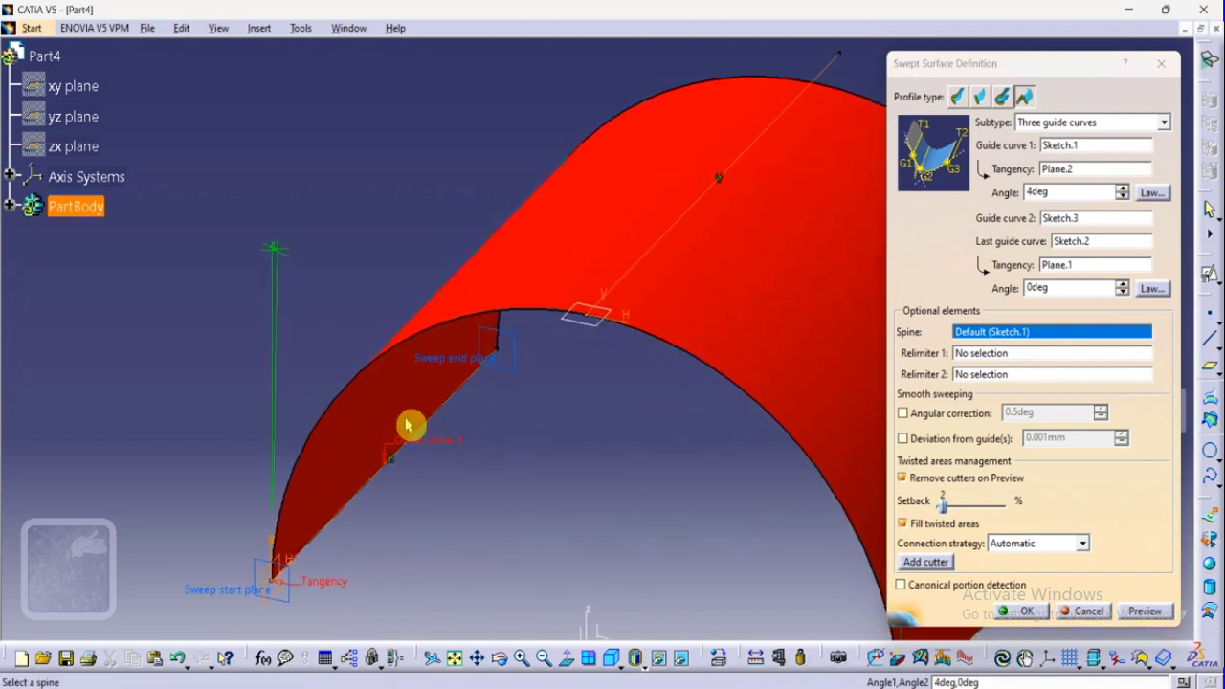
{"action": "left_click", "coordinate": [1145, 611]}
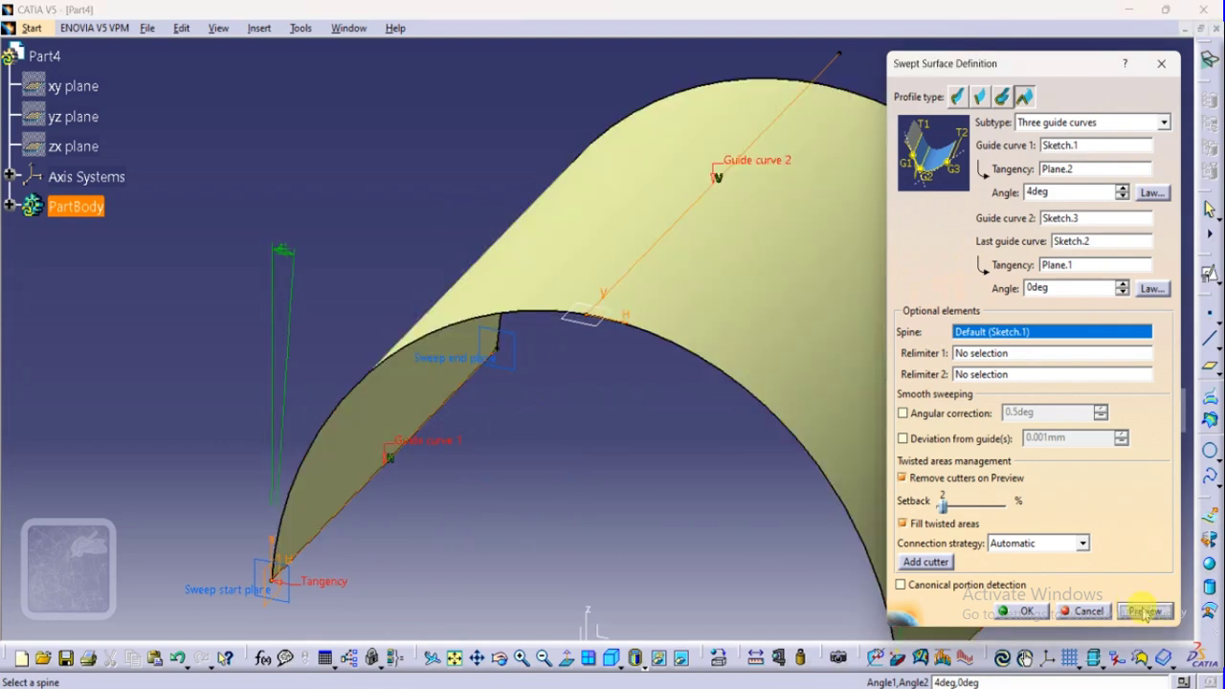
Step: Set the tangency angle of the last guide curve to 10 deg and preview the swept surface at both tangency edges
{"action": "middle_click_drag", "start_coordinate": [604, 489], "coordinate": [240, 372]}
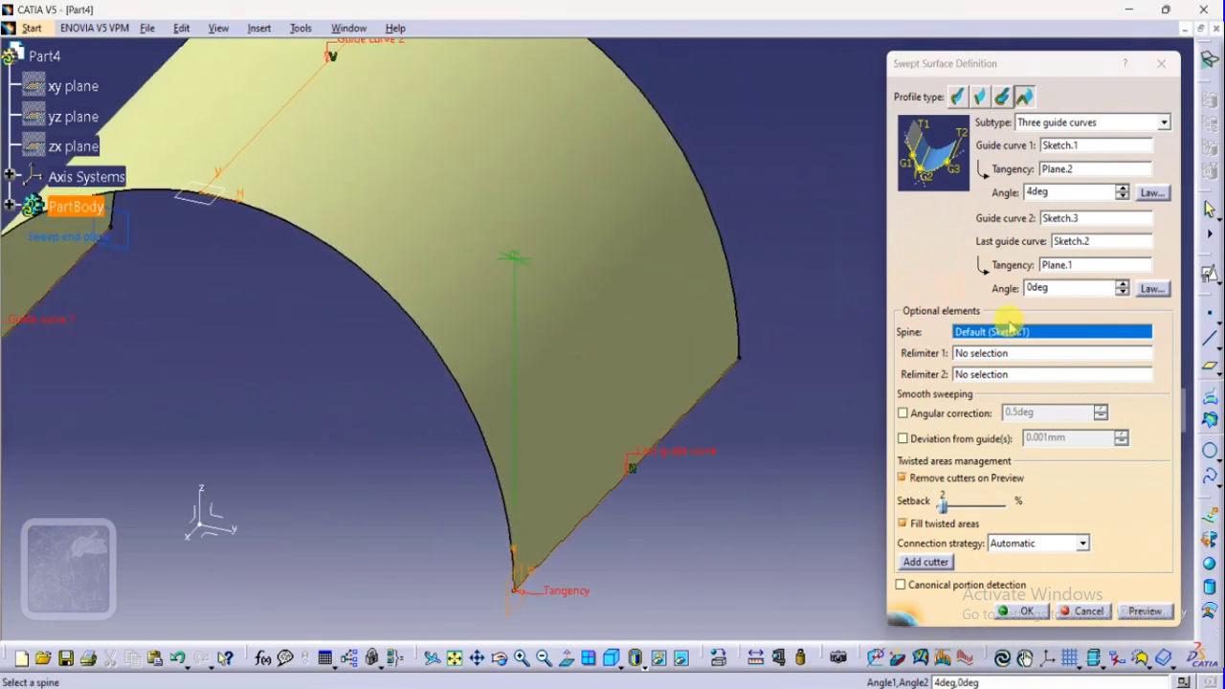
{"action": "left_click", "coordinate": [1122, 285]}
{"action": "left_click", "coordinate": [1122, 284]}
{"action": "left_click", "coordinate": [1123, 285]}
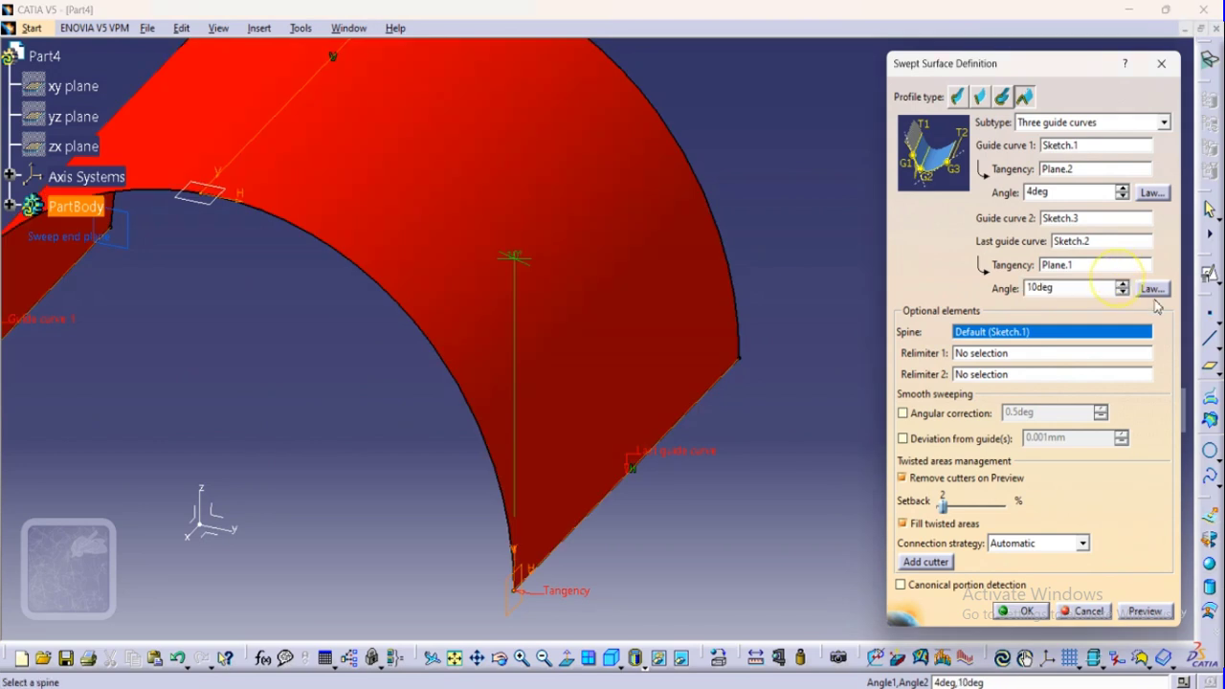
{"action": "left_click", "coordinate": [1145, 610]}
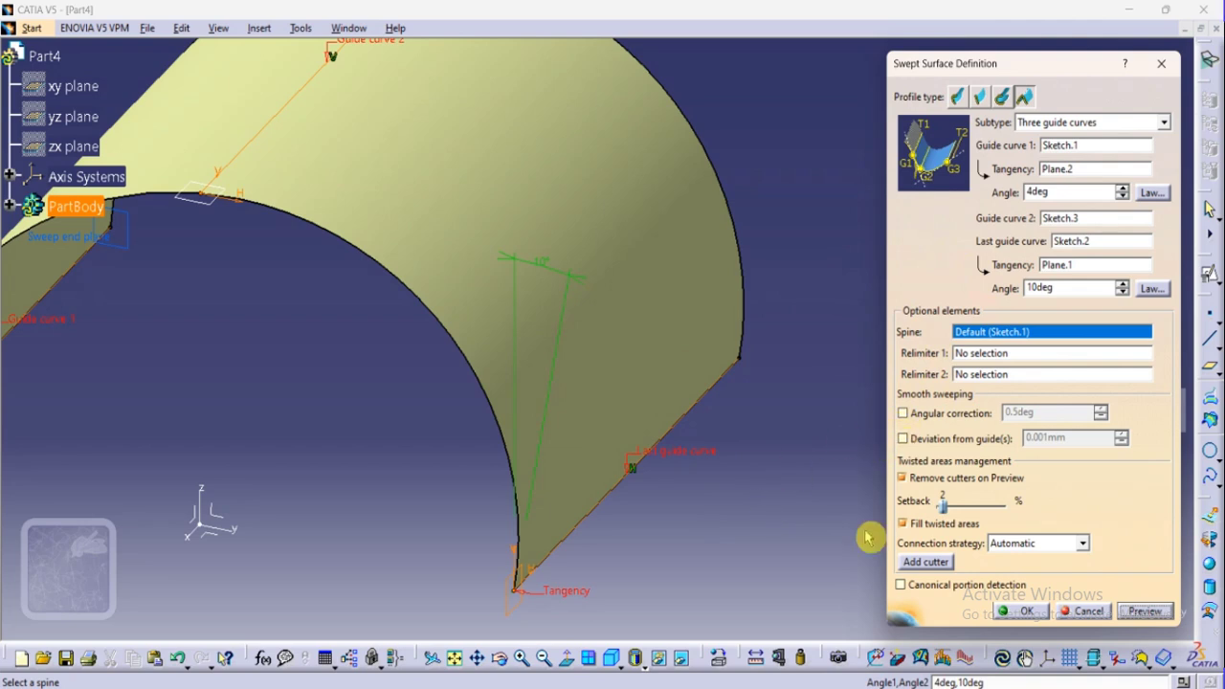
{"action": "scroll", "coordinate": [774, 528], "scroll_direction": "down", "scroll_amount": 3}
{"action": "middle_click_drag", "start_coordinate": [751, 534], "coordinate": [1004, 576]}
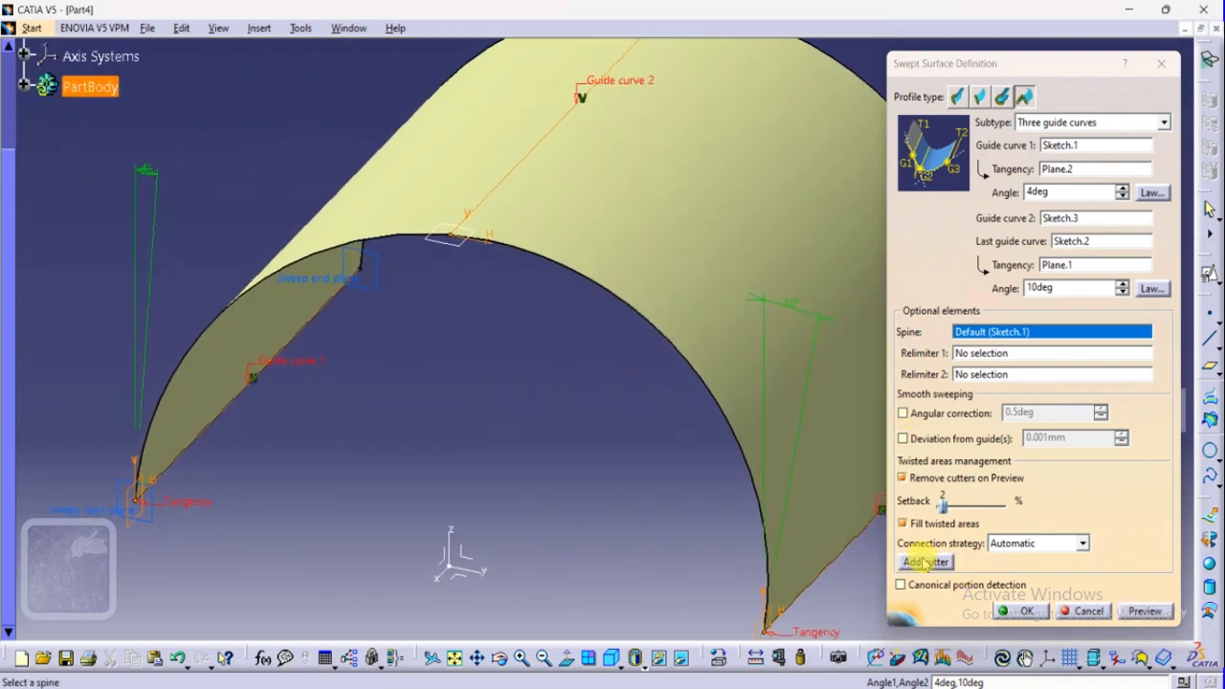
{"action": "left_click", "coordinate": [544, 659]}
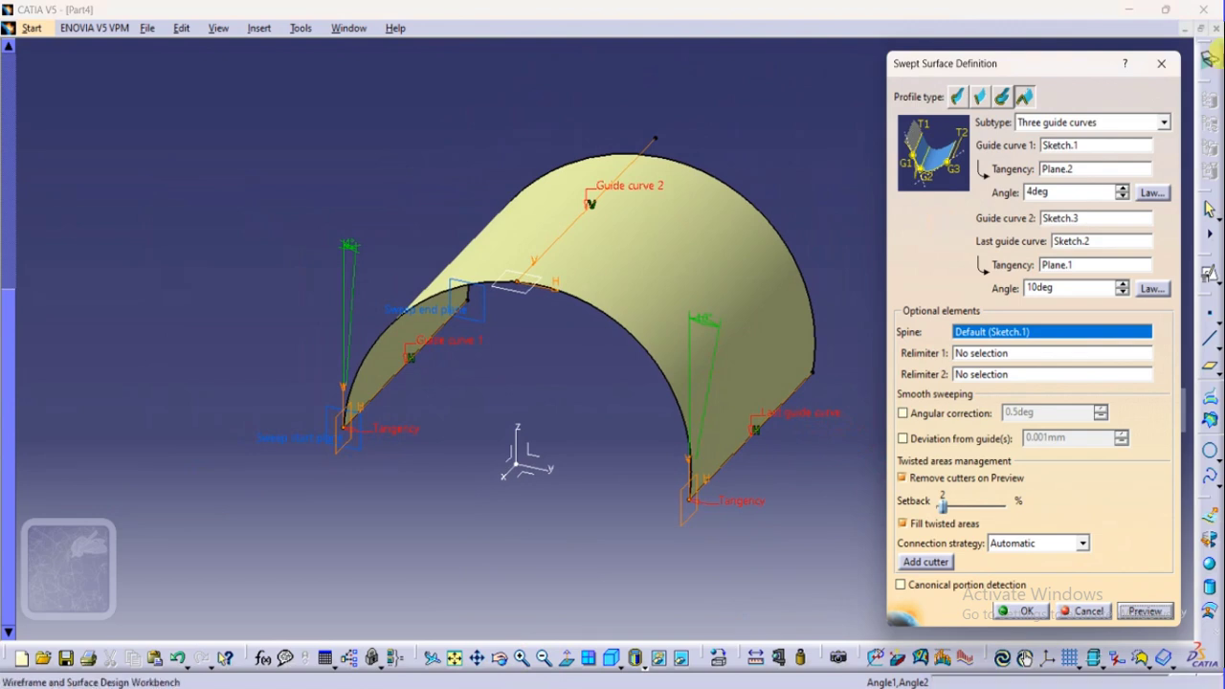
Step: Check the available guide-curve subtypes and discard the three-guide-curve swept surface definition
{"action": "left_click", "coordinate": [1092, 122]}
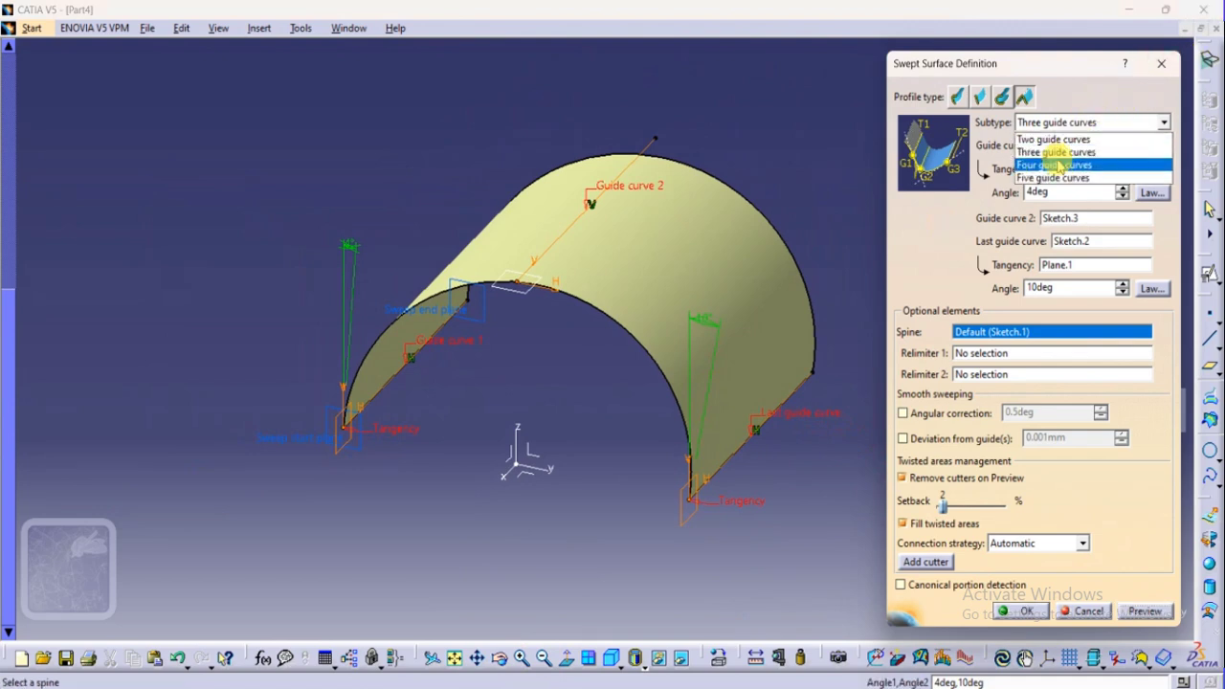
{"action": "left_click", "coordinate": [818, 512]}
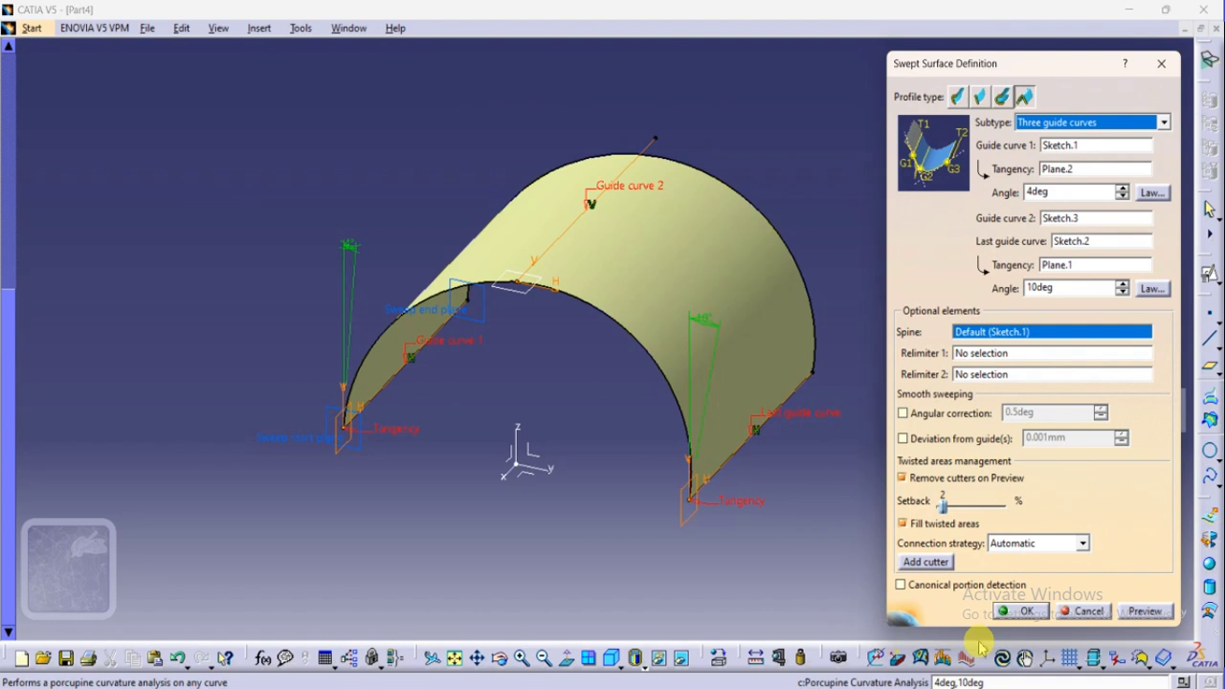
{"action": "left_click", "coordinate": [1090, 612]}
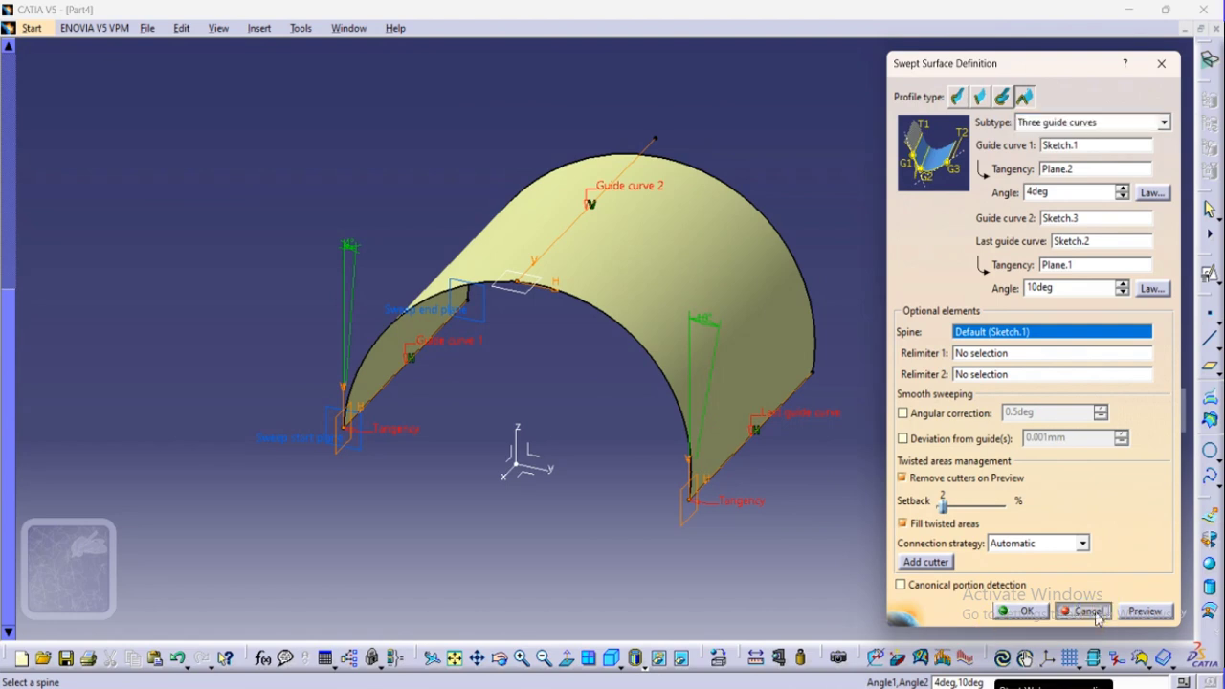
{"action": "left_click", "coordinate": [1097, 615]}
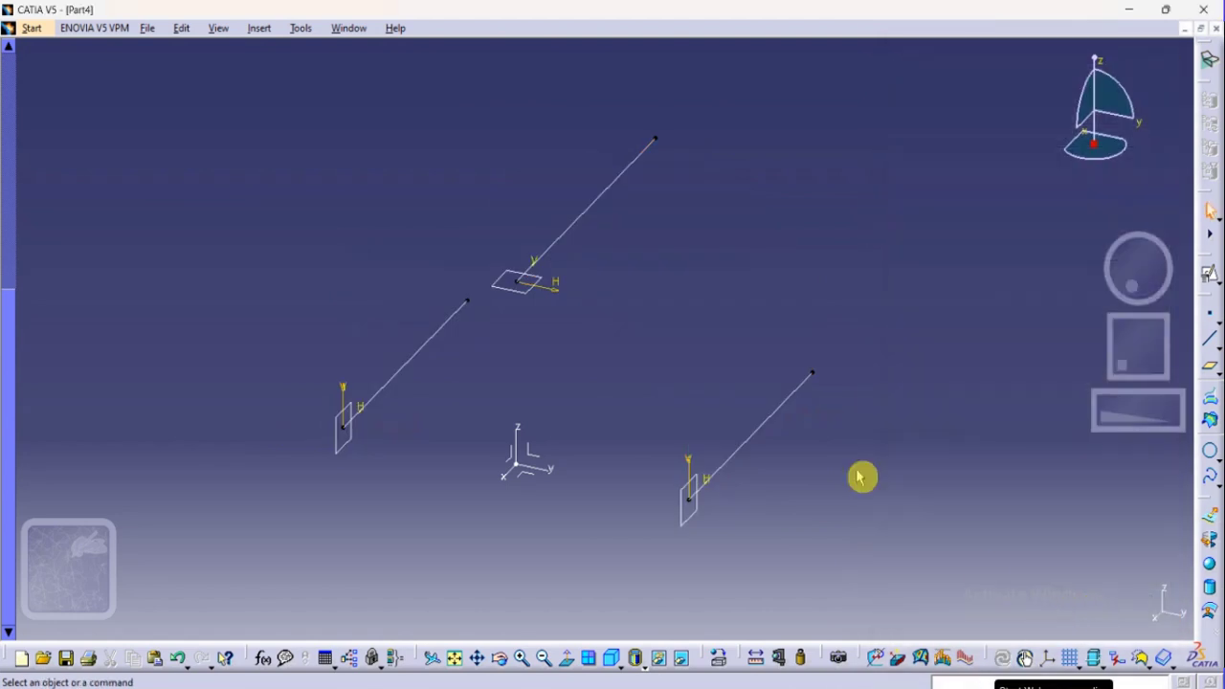
Step: Create a new part in the Wireframe and Surface Design workbench
{"action": "left_click", "coordinate": [31, 28]}
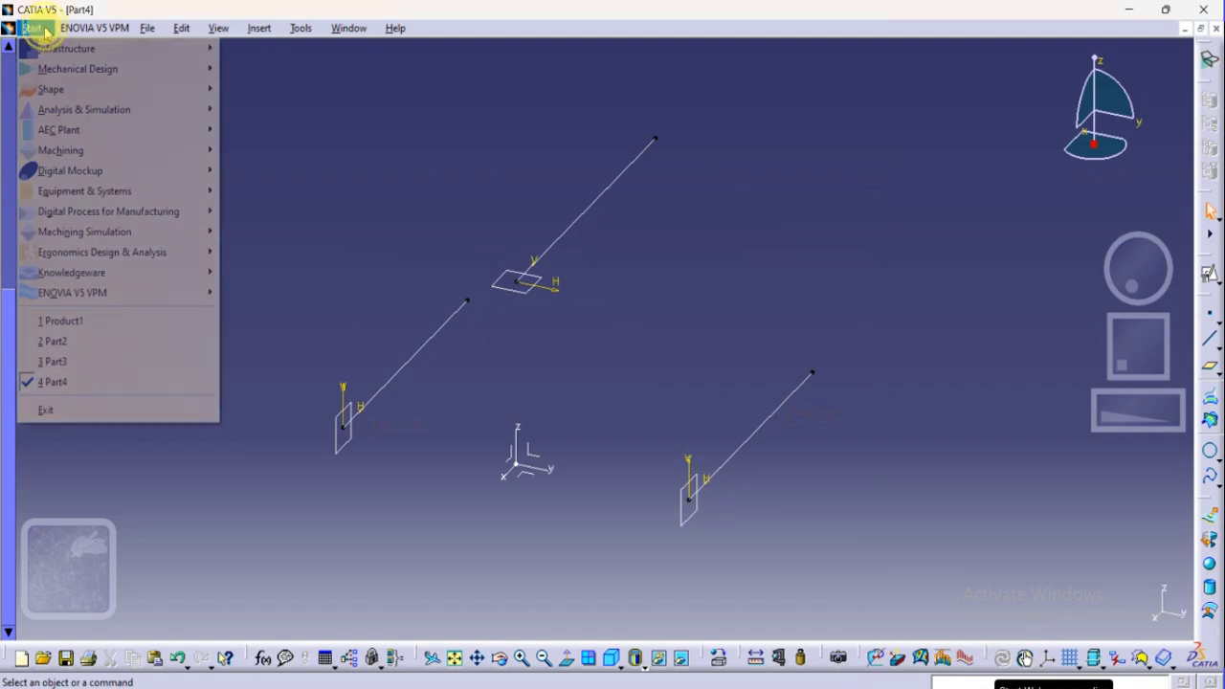
{"action": "mouse_move", "coordinate": [56, 77]}
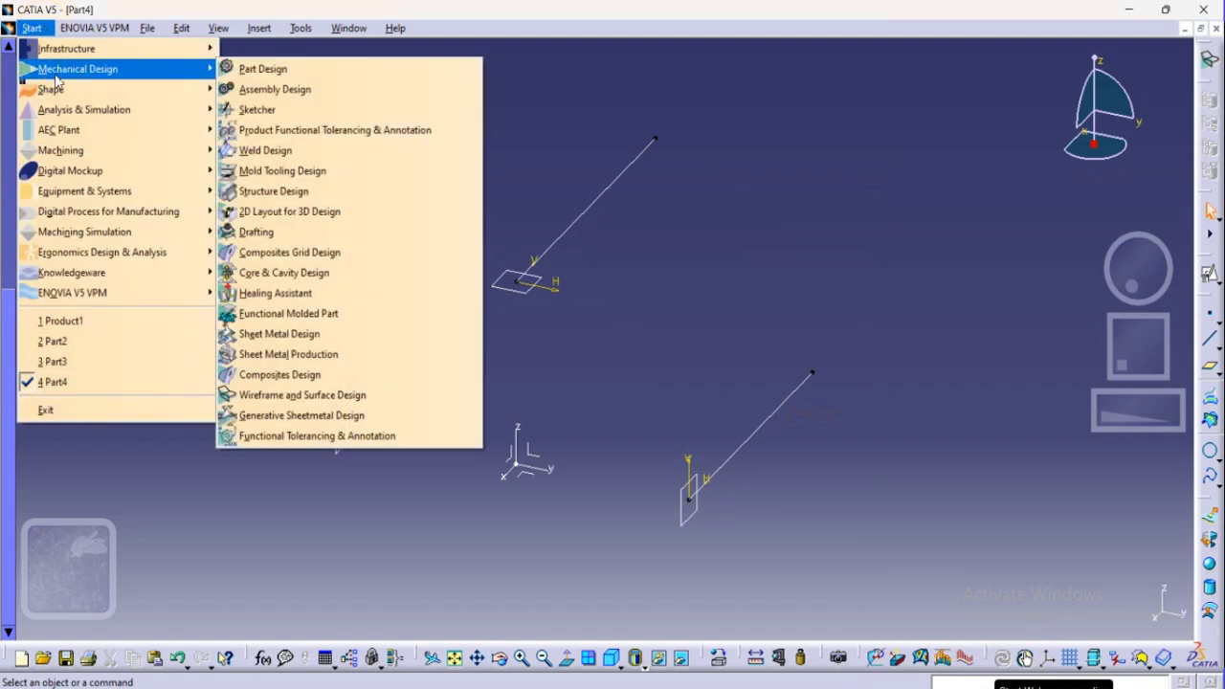
{"action": "left_click", "coordinate": [332, 395]}
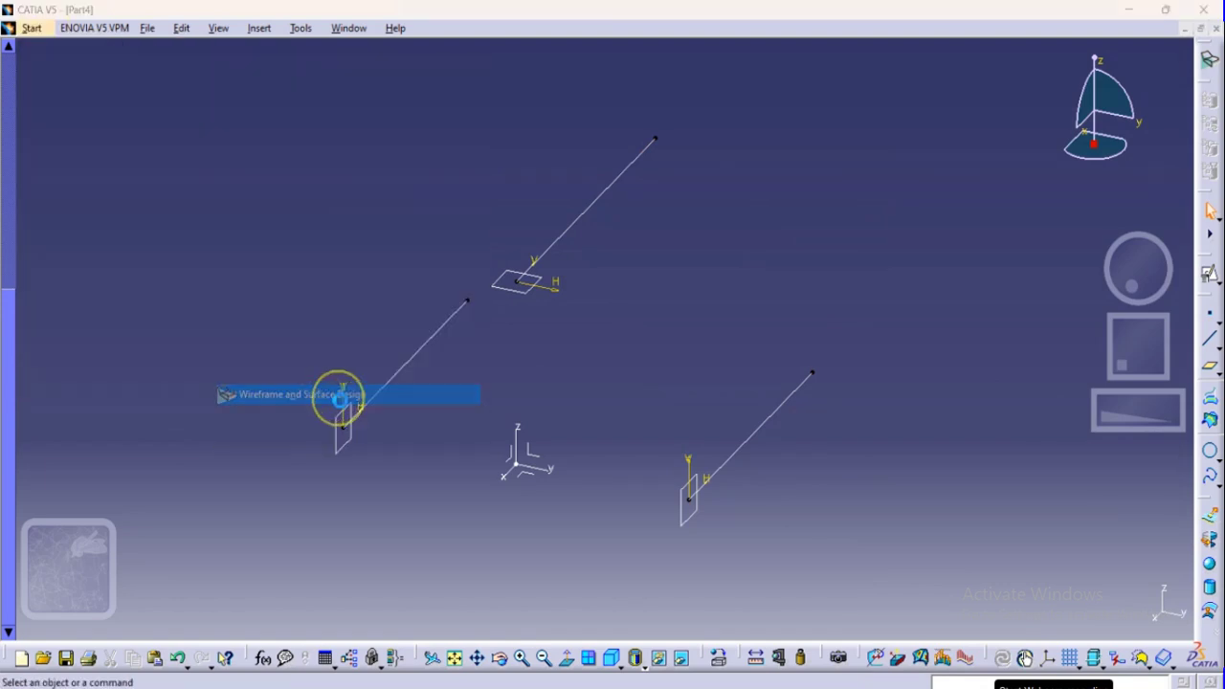
{"action": "left_click", "coordinate": [1076, 617]}
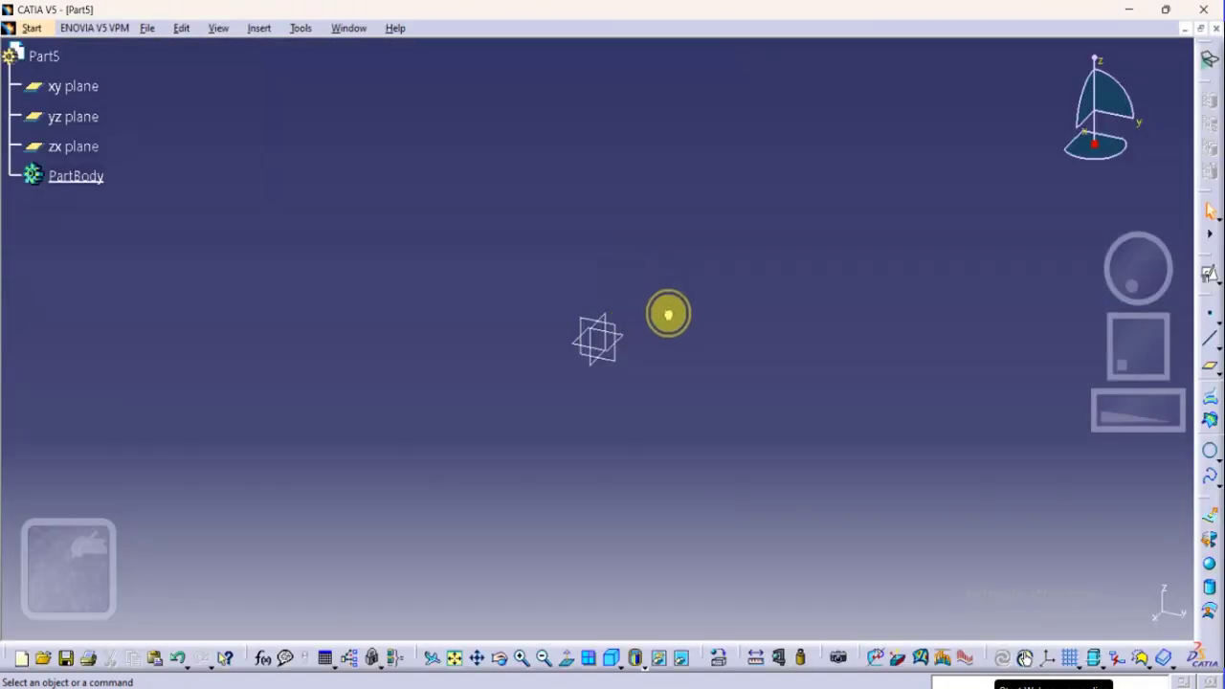
Step: Hide the three default reference planes and insert an axis system at the origin
{"action": "left_click_drag", "start_coordinate": [670, 311], "coordinate": [531, 400]}
{"action": "right_click", "coordinate": [590, 351]}
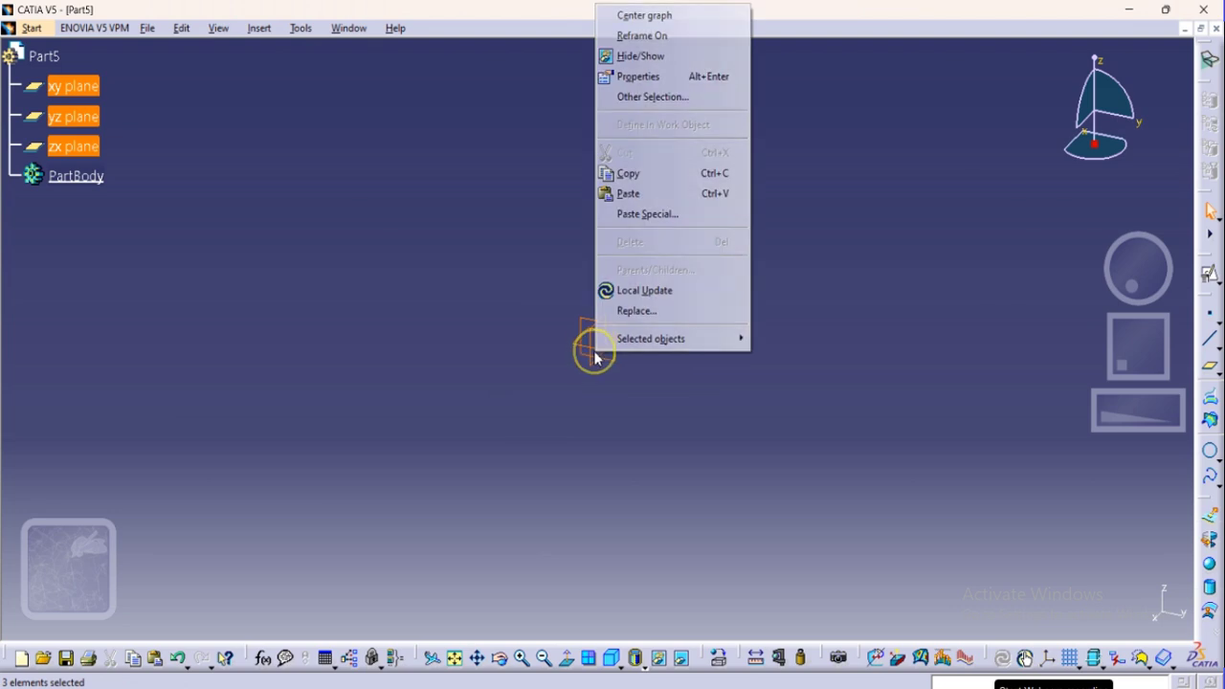
{"action": "left_click", "coordinate": [638, 56]}
{"action": "left_click", "coordinate": [1048, 658]}
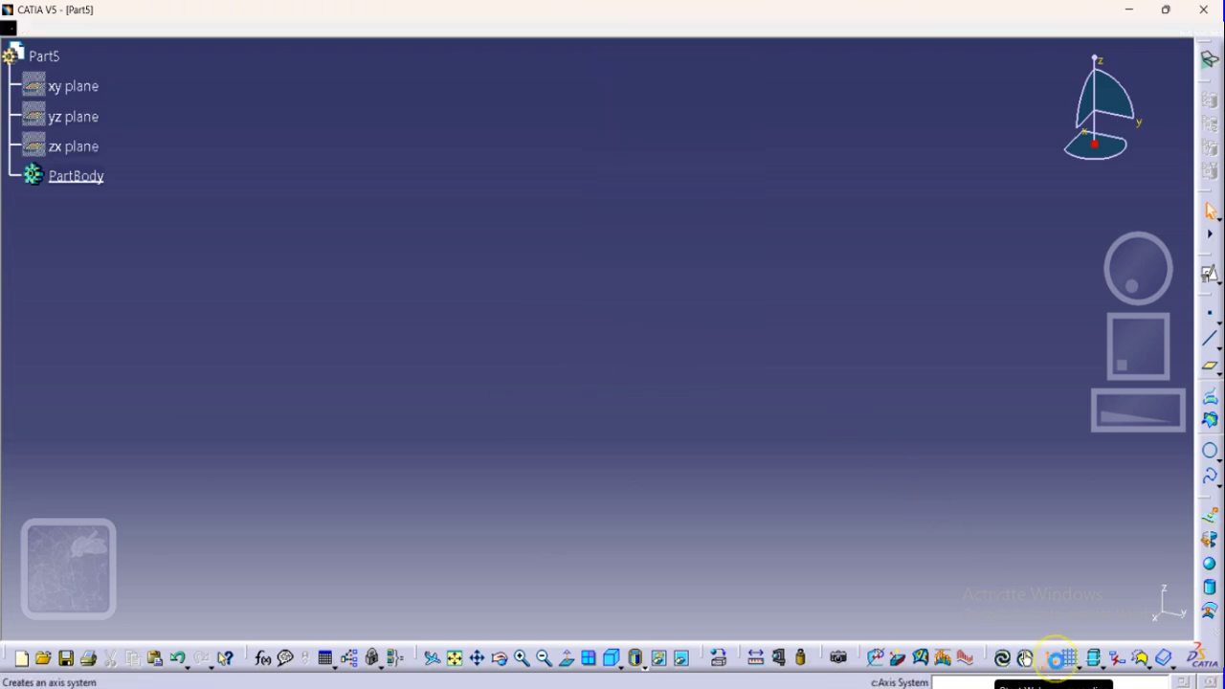
{"action": "left_click", "coordinate": [1090, 610]}
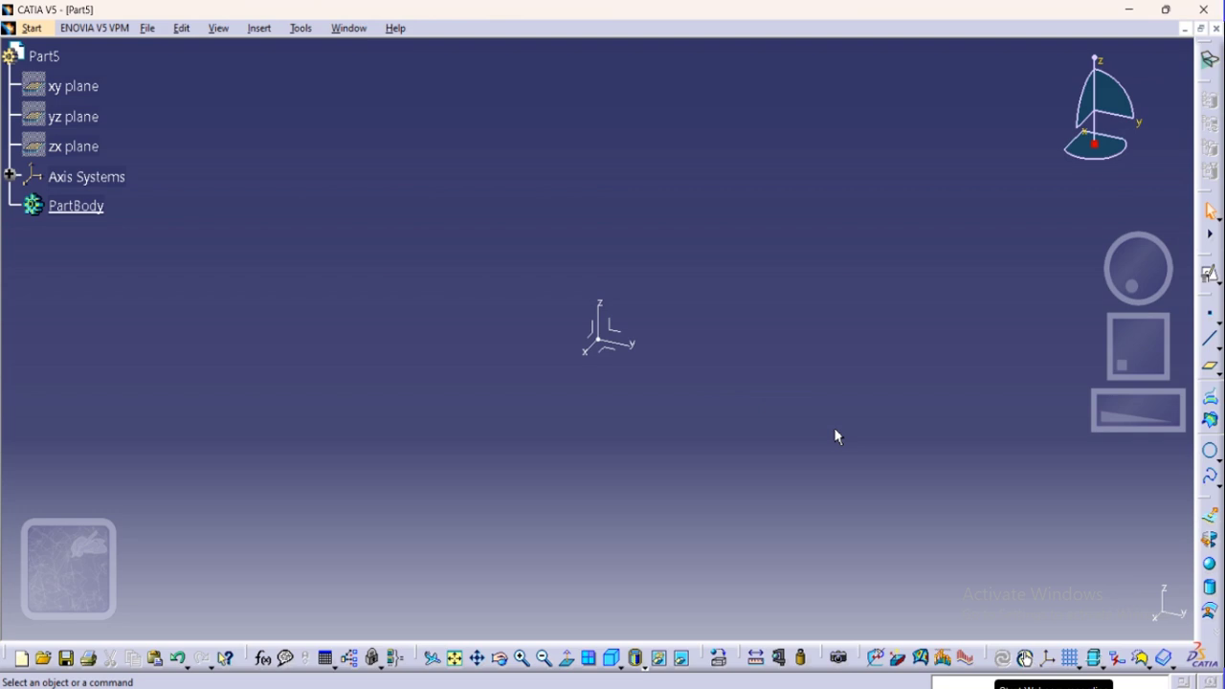
Step: Examine the inputs required by the conic Sweep's Four guide curves subtype and close the definition without creating a surface
{"action": "left_click", "coordinate": [810, 466]}
{"action": "left_click", "coordinate": [264, 34]}
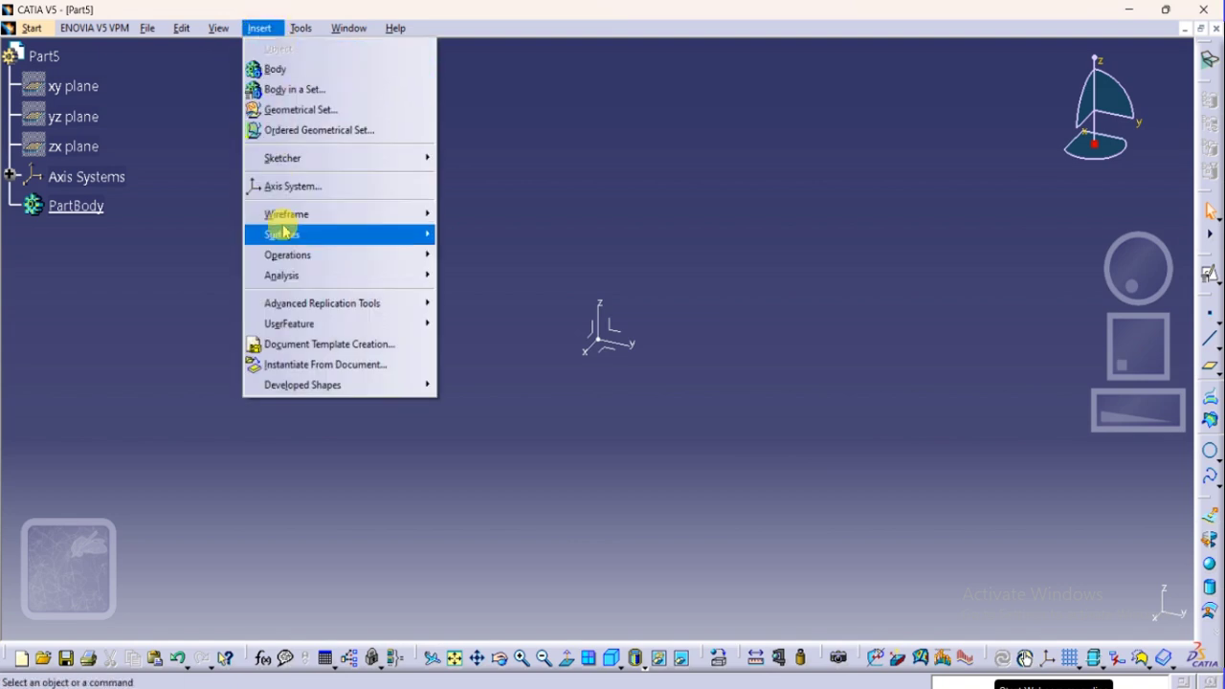
{"action": "mouse_move", "coordinate": [402, 234]}
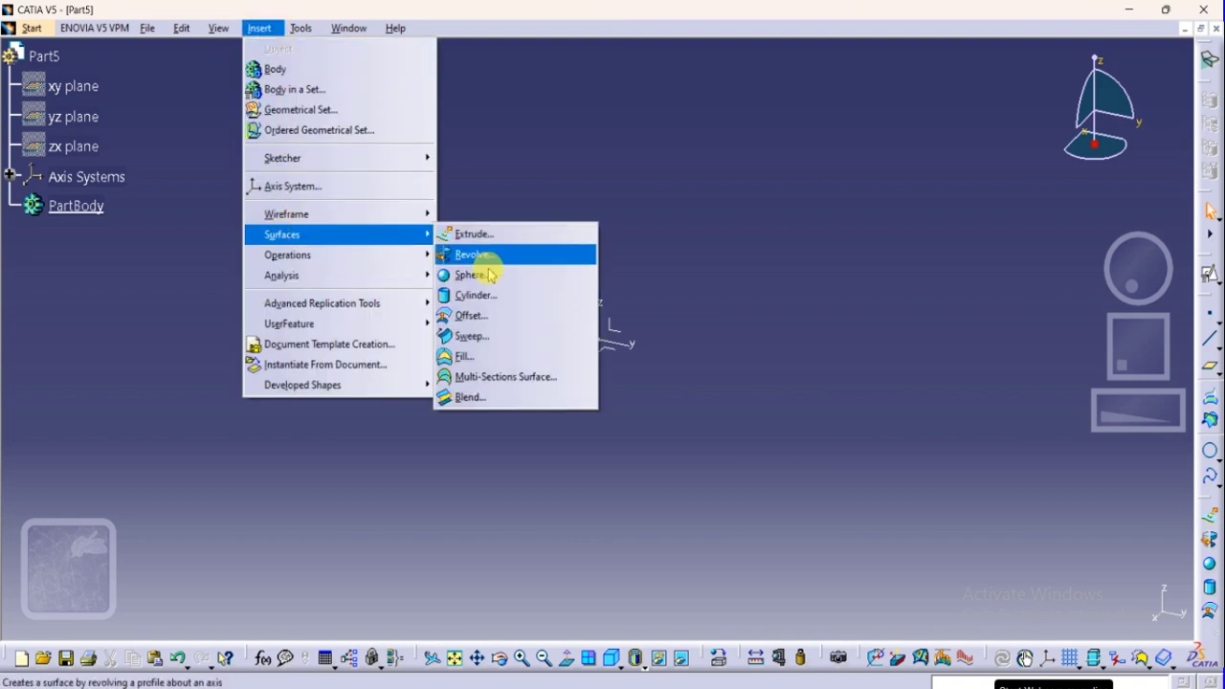
{"action": "left_click", "coordinate": [467, 337]}
{"action": "left_click", "coordinate": [1029, 123]}
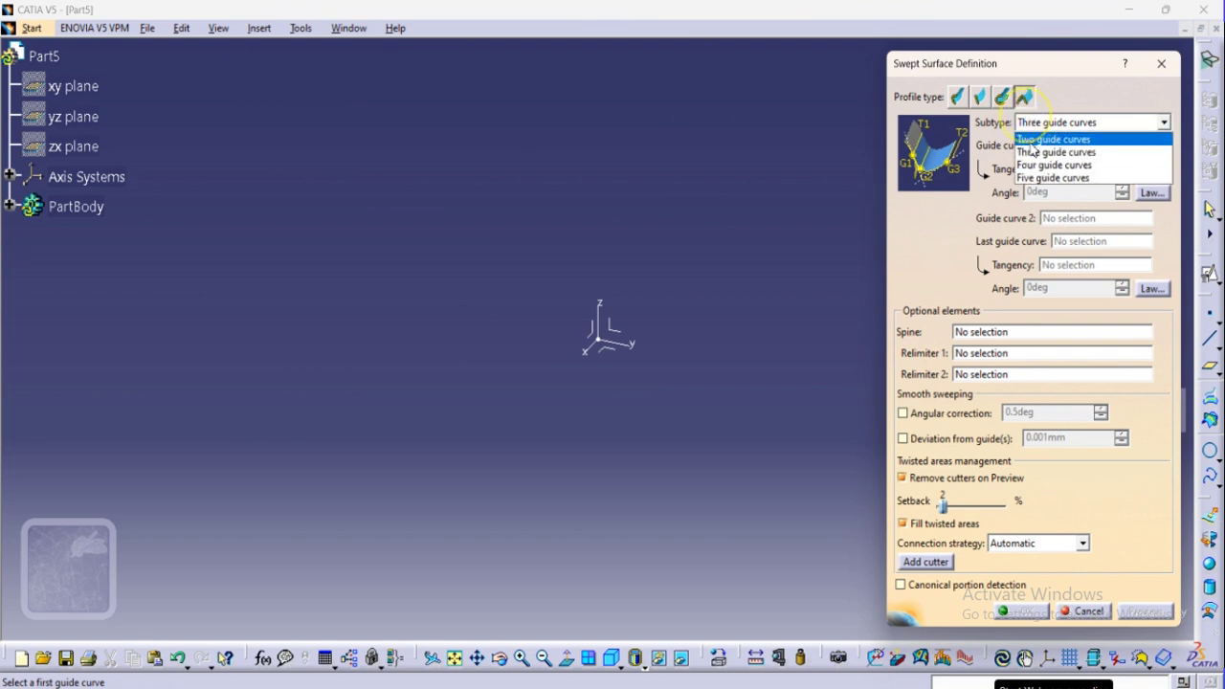
{"action": "left_click", "coordinate": [1038, 164]}
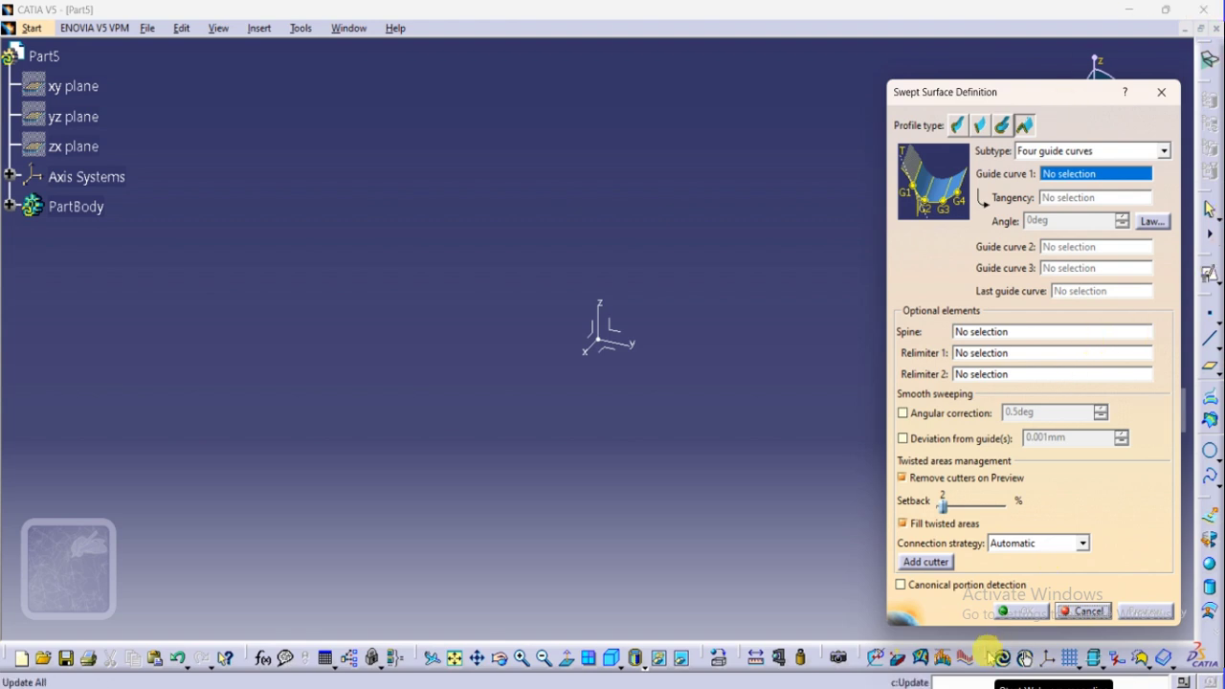
{"action": "left_click", "coordinate": [1086, 613]}
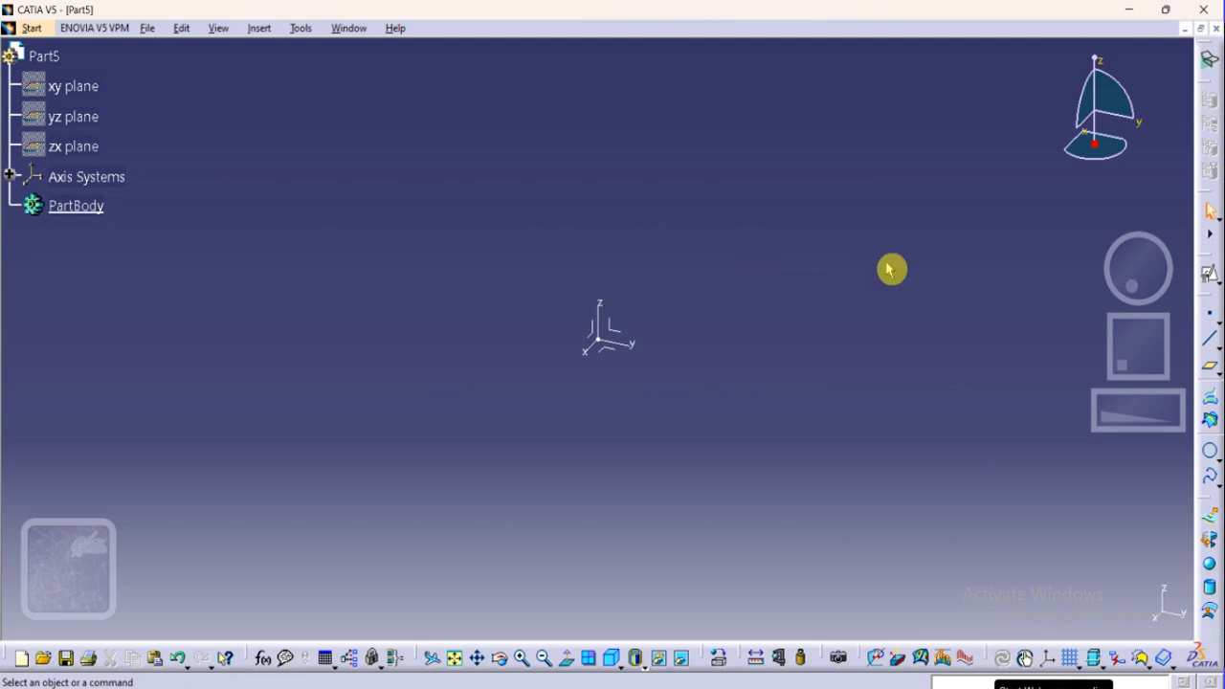
Step: Create a positioned sketch on the YZ plane of the axis system
{"action": "left_click", "coordinate": [1209, 275]}
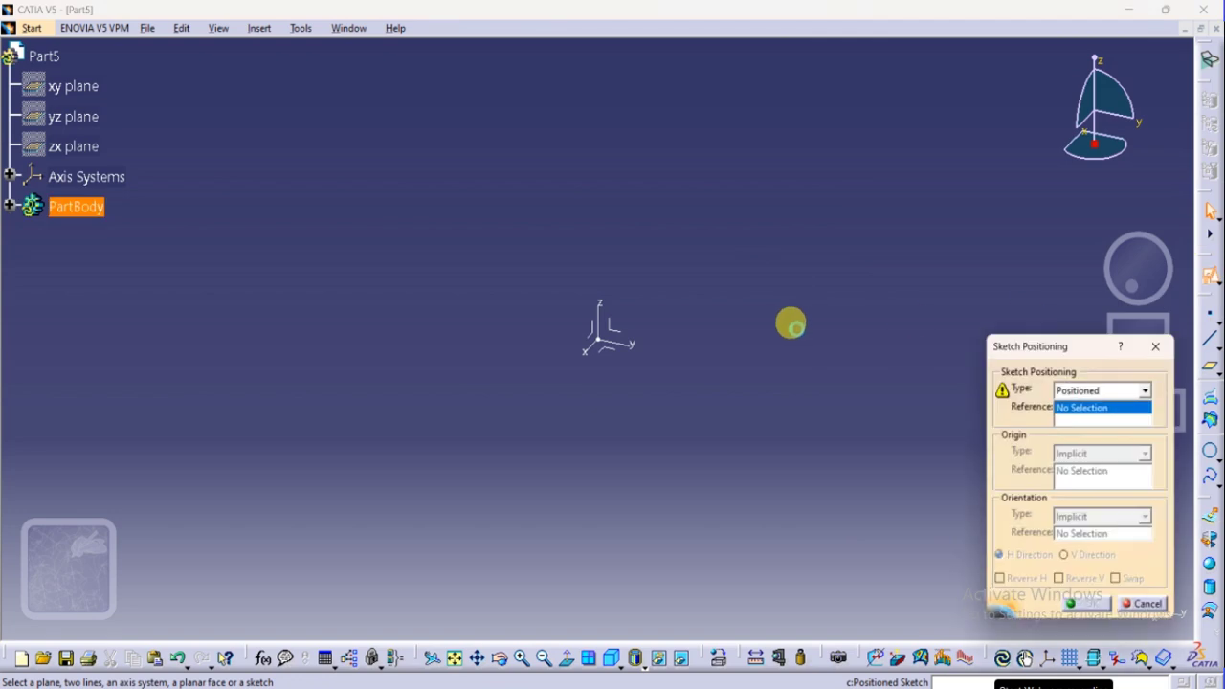
{"action": "left_click", "coordinate": [624, 332]}
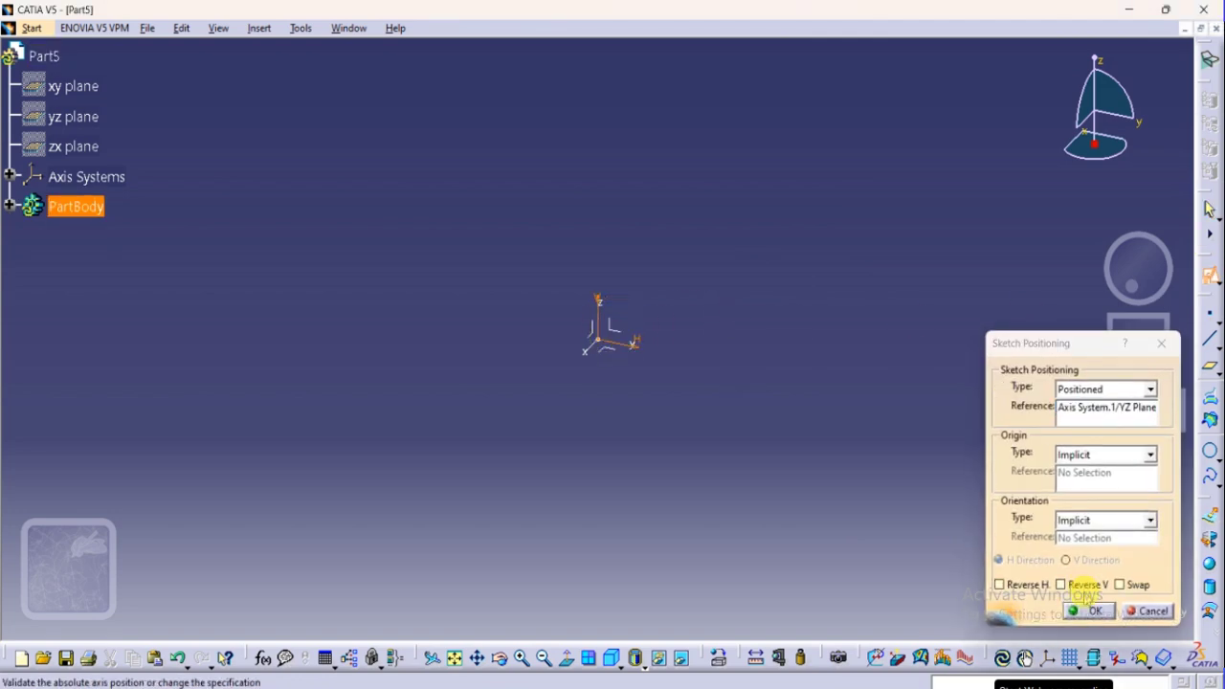
{"action": "left_click", "coordinate": [1091, 612]}
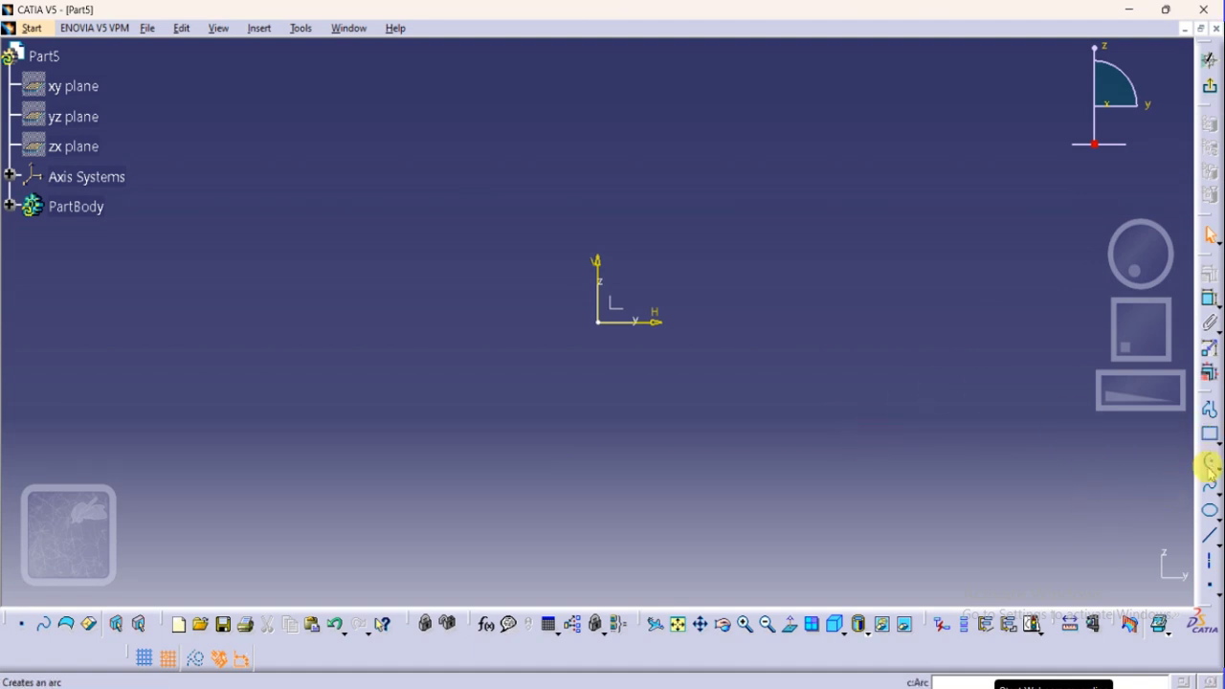
{"action": "left_click", "coordinate": [1211, 417]}
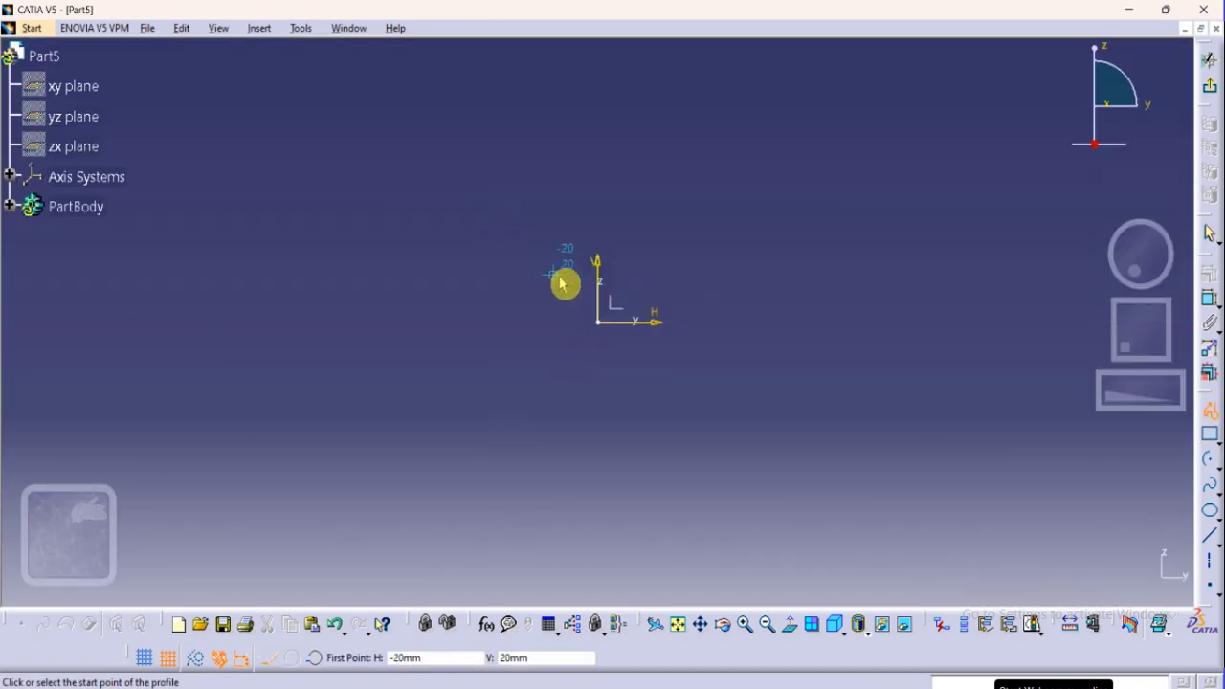
{"action": "left_click", "coordinate": [550, 256]}
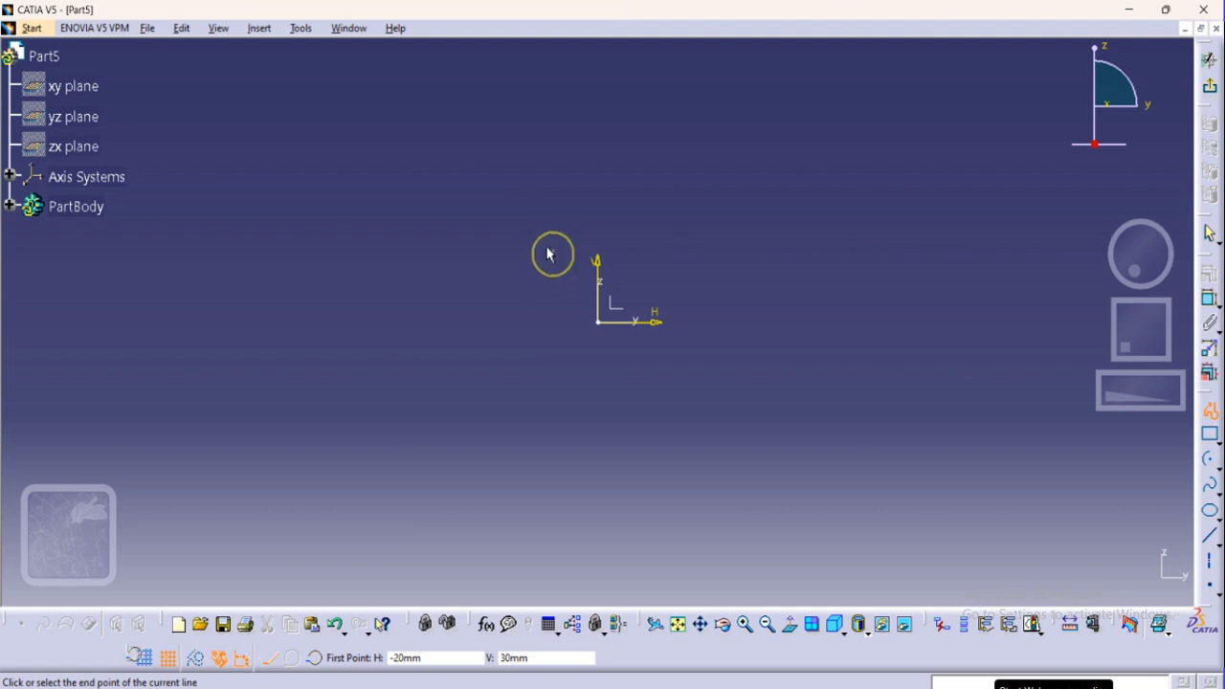
{"action": "left_click", "coordinate": [589, 273]}
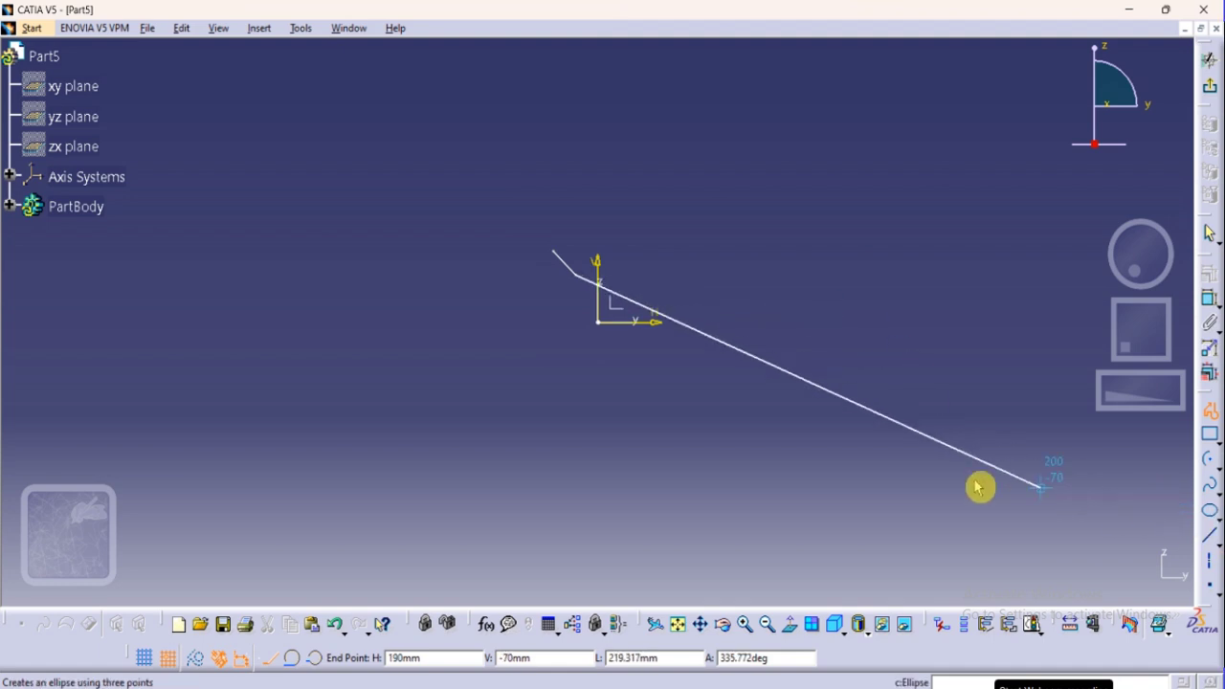
{"action": "key", "text": "Escape"}
{"action": "key", "text": "ctrl+z"}
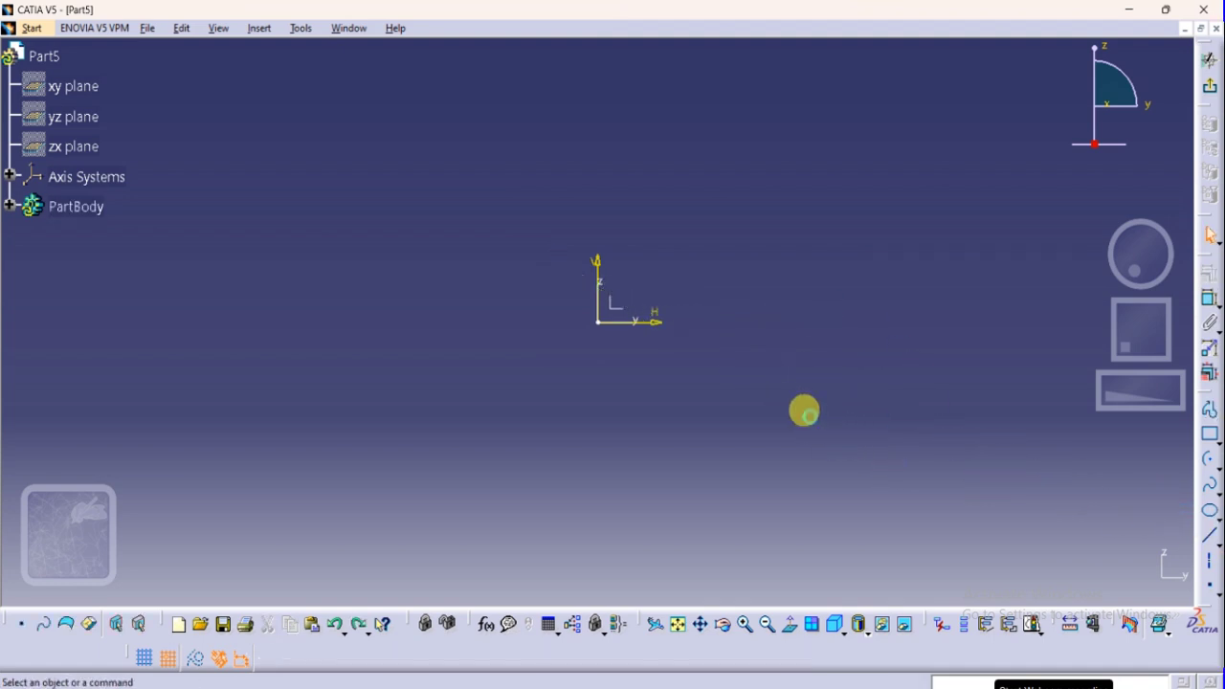
Step: Sketch a spline with four control points from about (-30, 30) mm to (30, 10) mm and shift it slightly
{"action": "left_click", "coordinate": [1210, 485]}
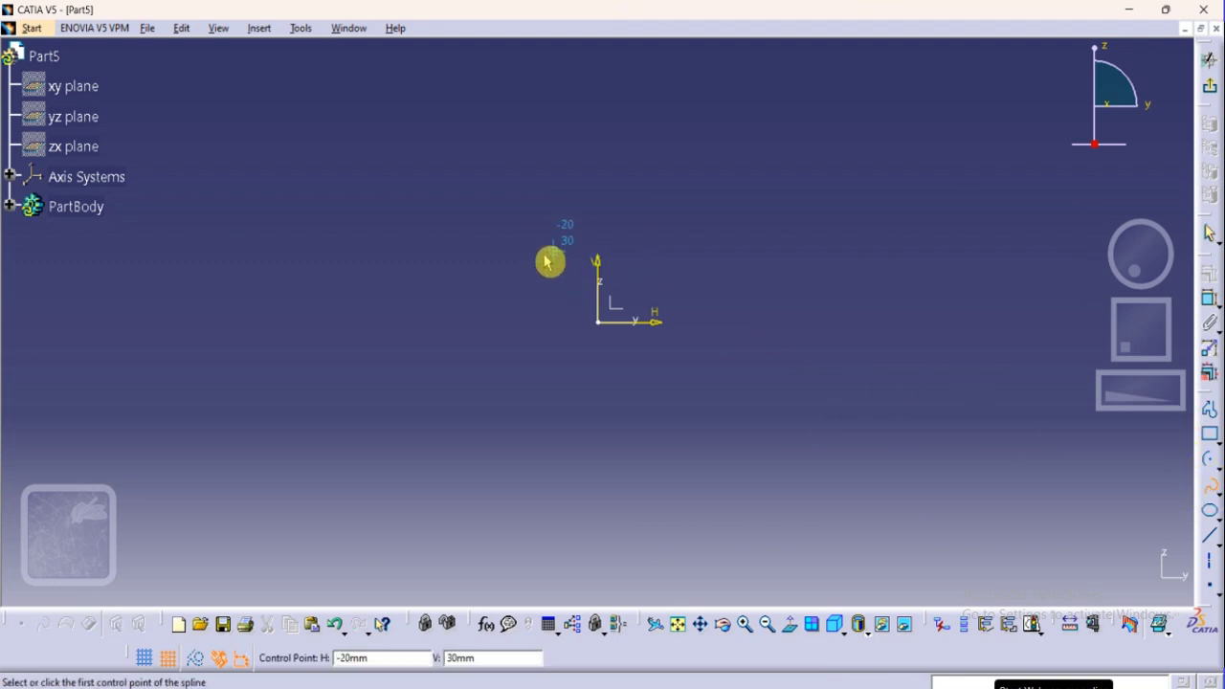
{"action": "left_click", "coordinate": [536, 254]}
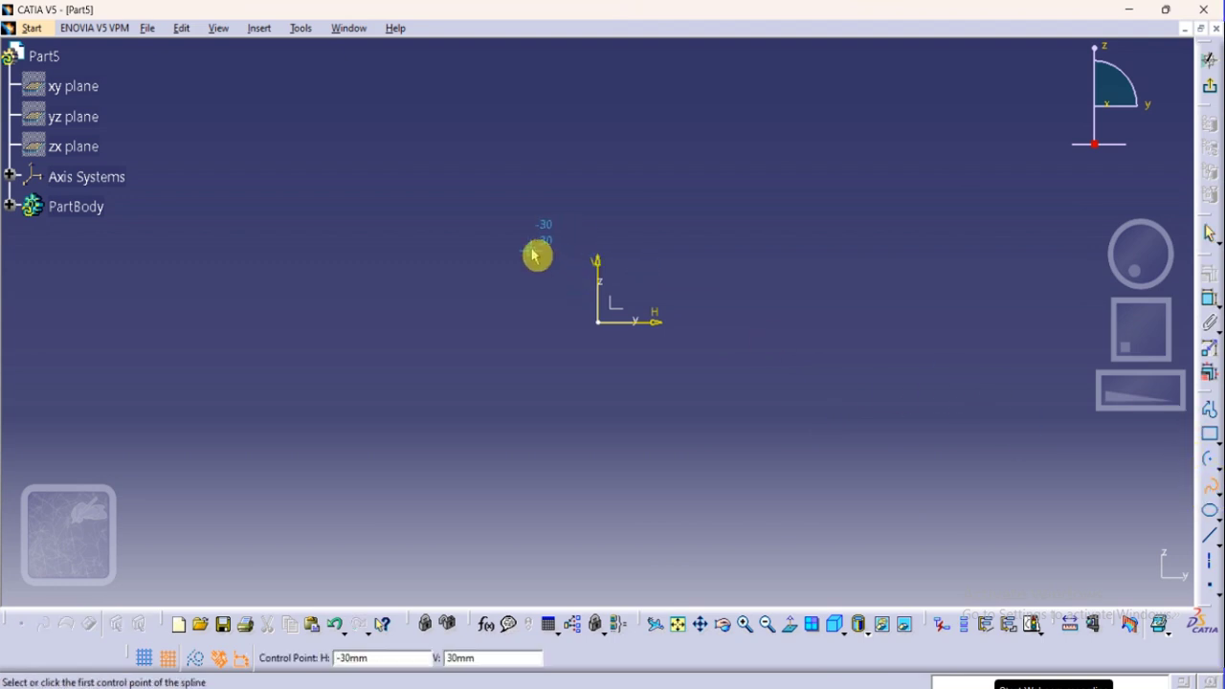
{"action": "left_click", "coordinate": [575, 275]}
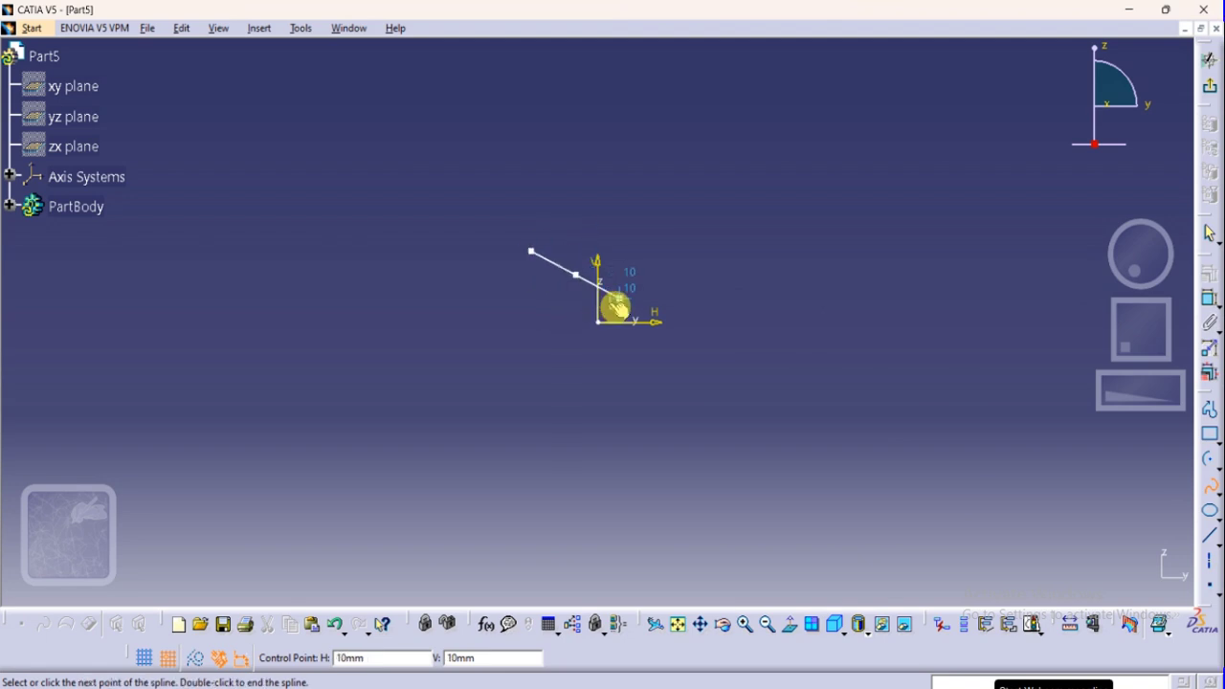
{"action": "left_click", "coordinate": [618, 302]}
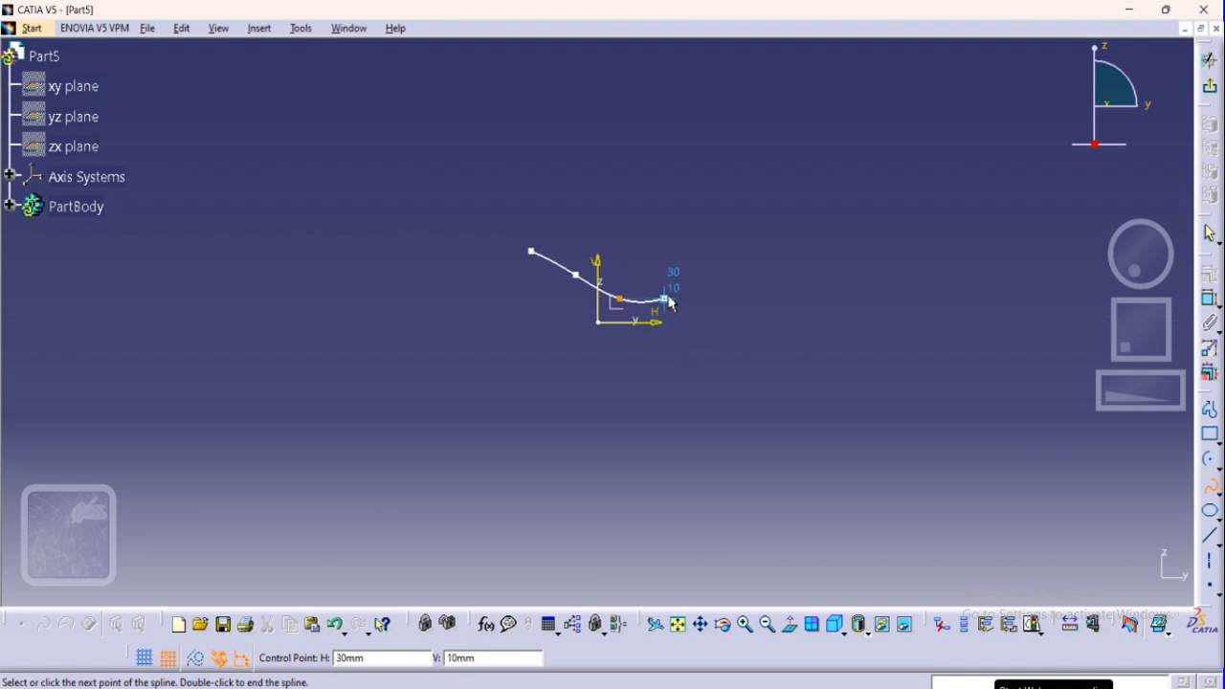
{"action": "left_click", "coordinate": [665, 299]}
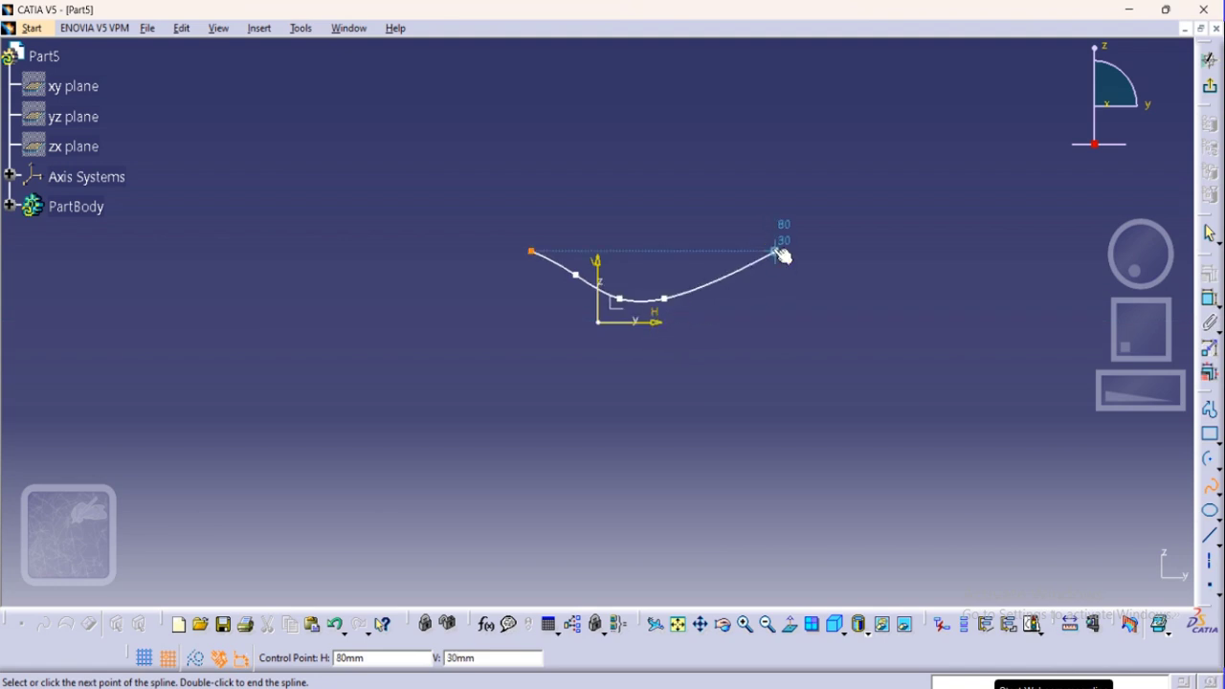
{"action": "left_click", "coordinate": [774, 269]}
{"action": "key", "text": "Escape"}
{"action": "left_click", "coordinate": [757, 264]}
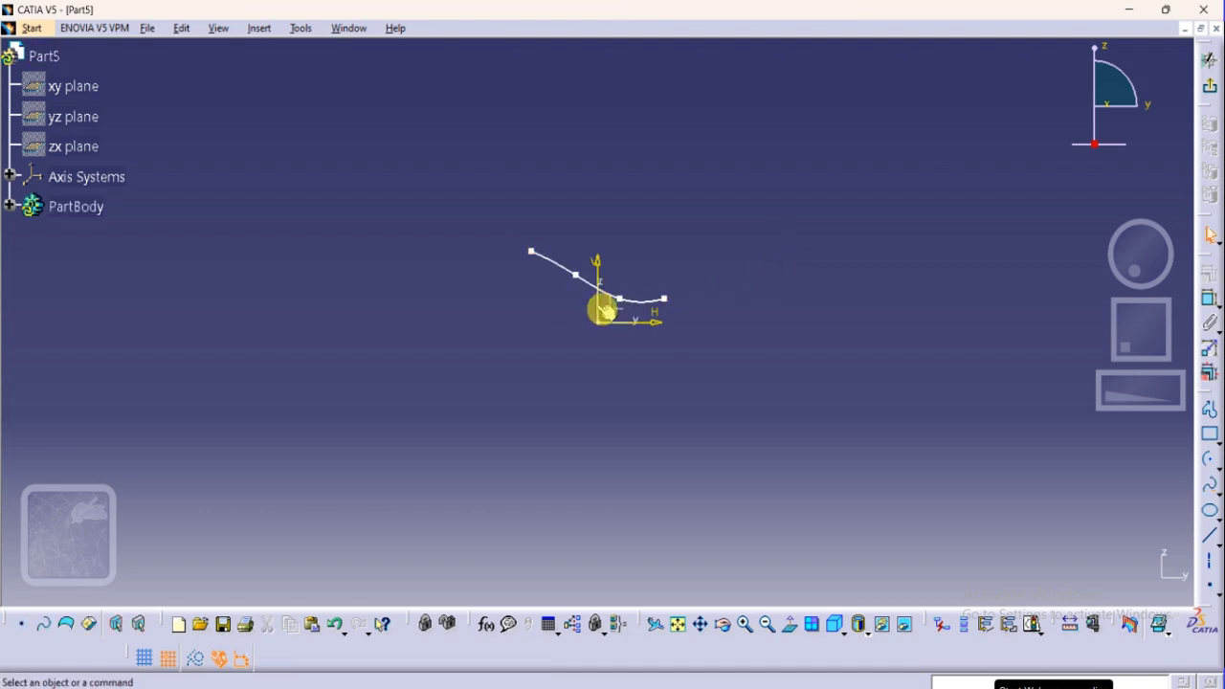
{"action": "left_click", "coordinate": [579, 278]}
{"action": "mouse_move", "coordinate": [579, 278]}
{"action": "left_mouse_down"}
{"action": "mouse_move", "coordinate": [599, 262]}
{"action": "mouse_move", "coordinate": [587, 278]}
{"action": "left_mouse_up"}
{"action": "left_click", "coordinate": [670, 324]}
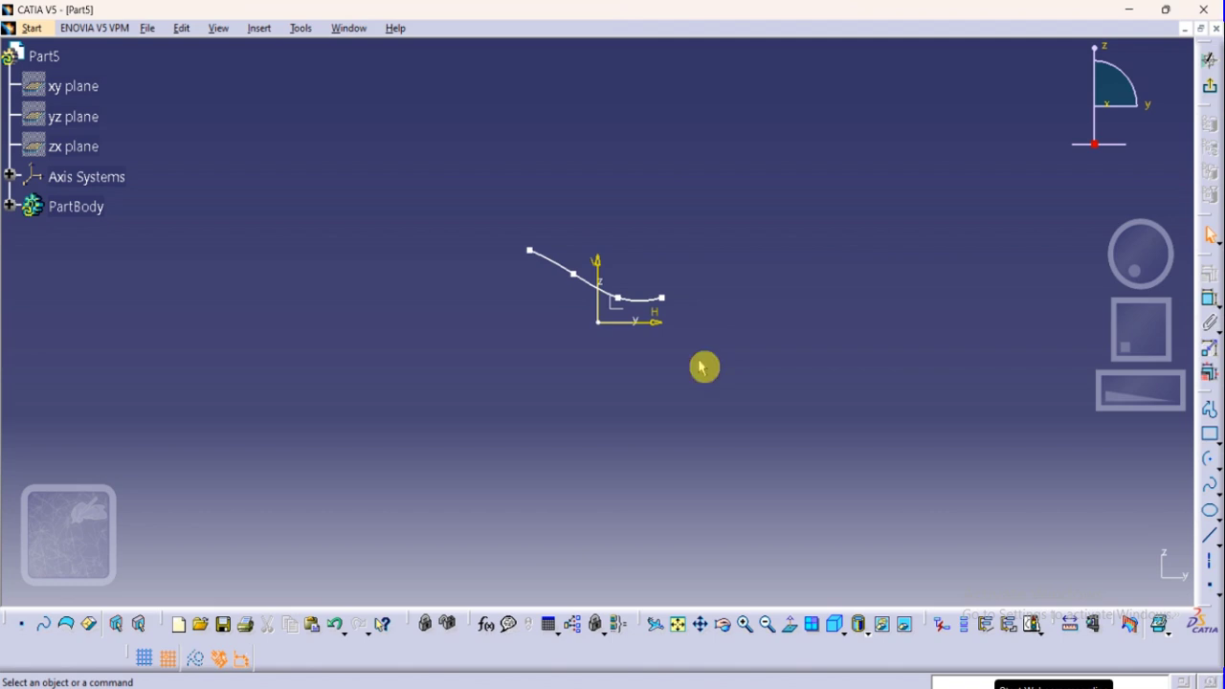
Step: Nudge the spline's upper end point slightly and exit the sketch
{"action": "left_click", "coordinate": [529, 252]}
{"action": "left_click_drag", "start_coordinate": [530, 254], "coordinate": [530, 252]}
{"action": "left_click", "coordinate": [512, 342]}
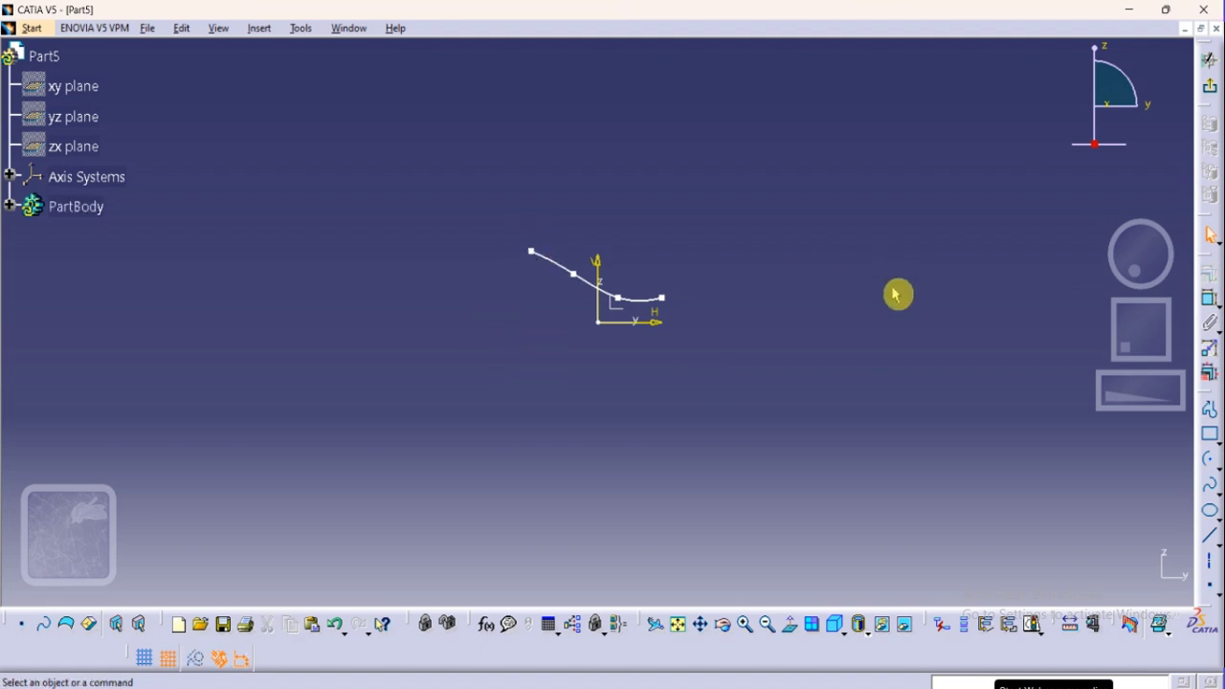
{"action": "left_click", "coordinate": [1212, 96]}
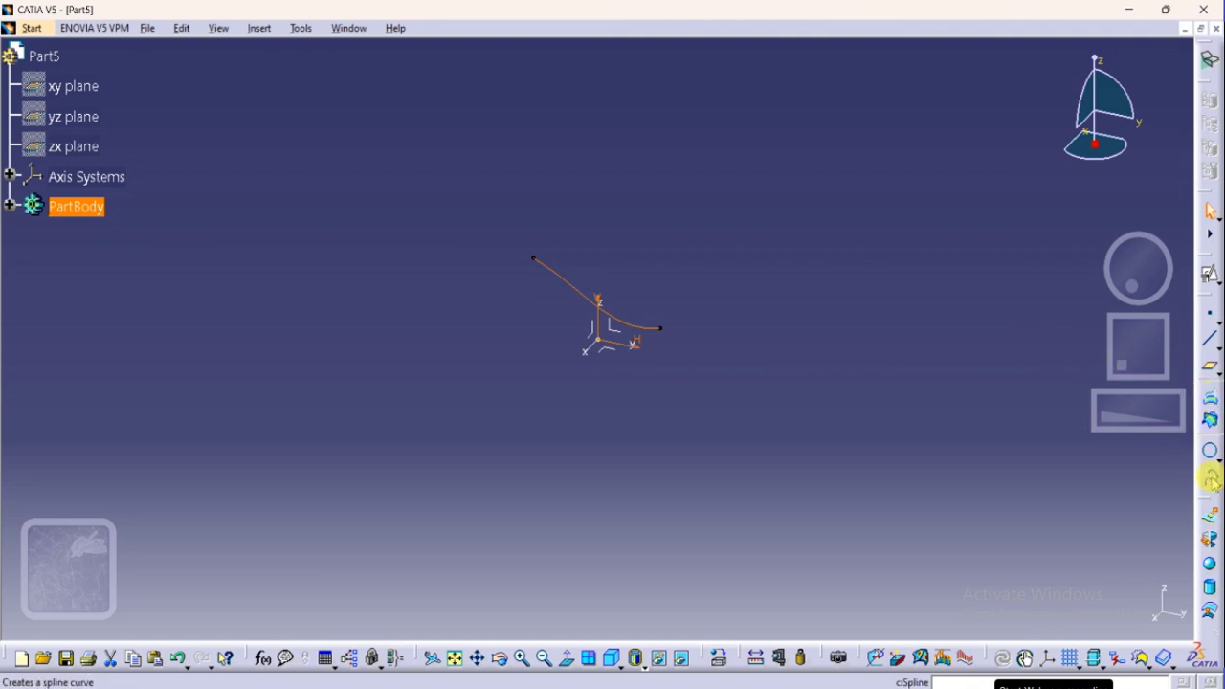
Step: Extrude the spline sketch 100 mm as a surface in the reversed direction, behind the axis system
{"action": "left_click", "coordinate": [1212, 519]}
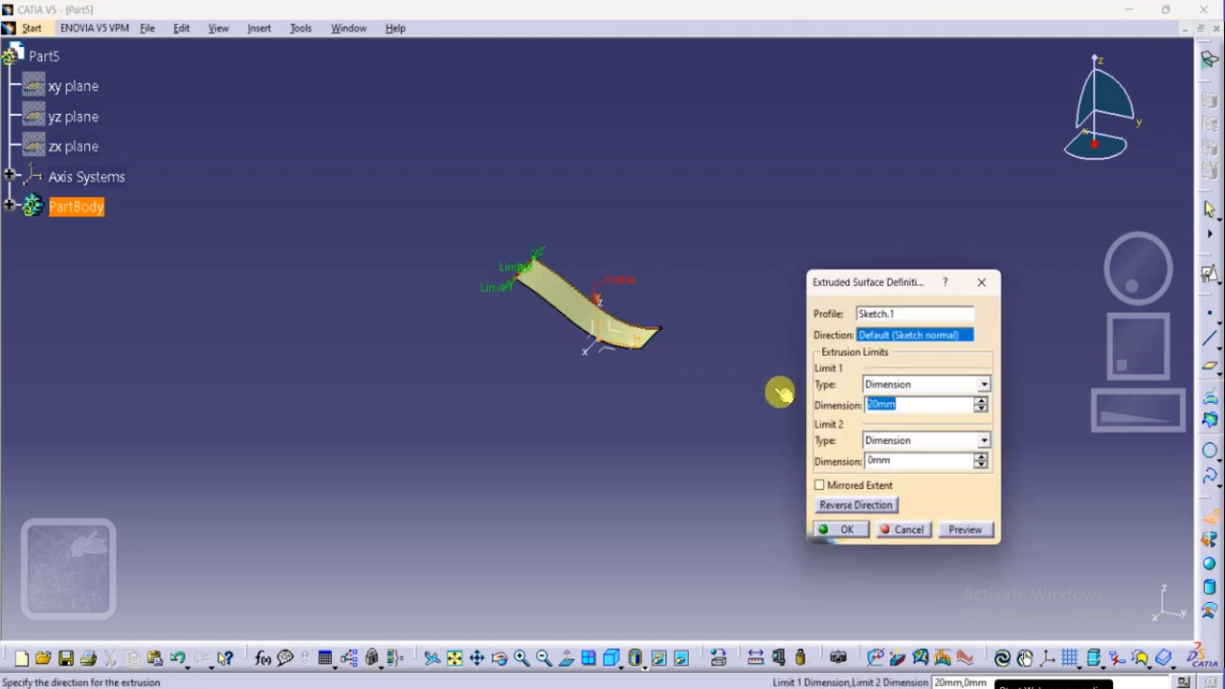
{"action": "type", "text": "100"}
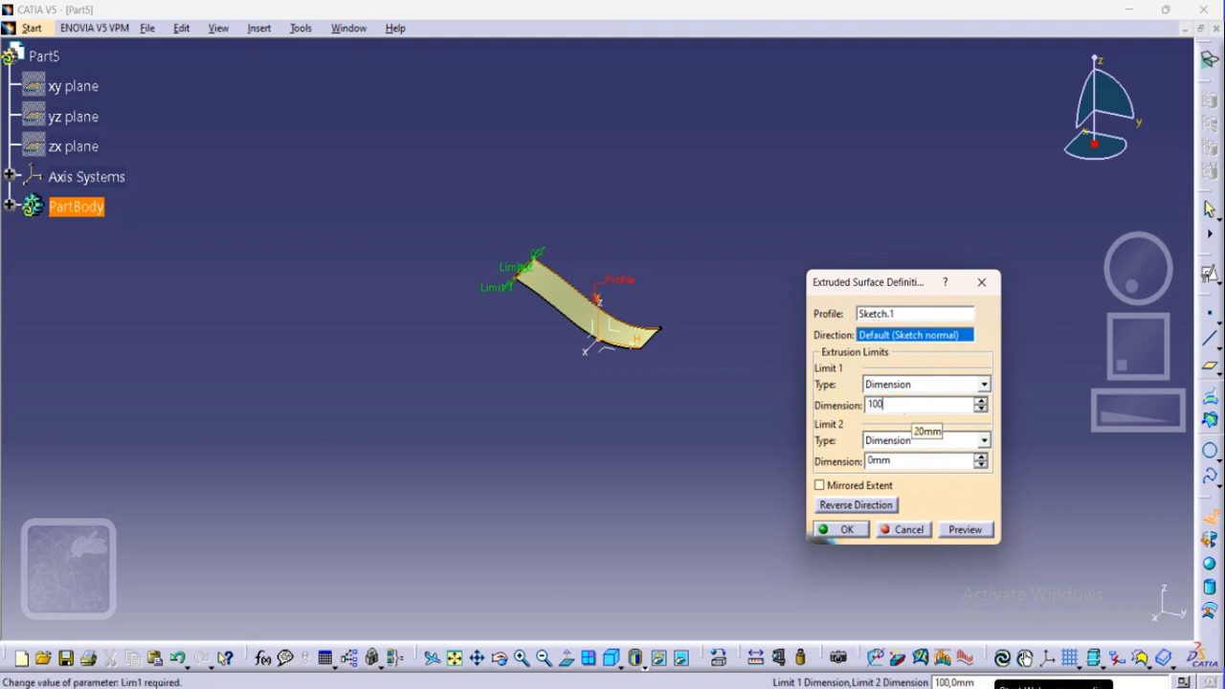
{"action": "key", "text": "Return"}
{"action": "double_click", "coordinate": [546, 383]}
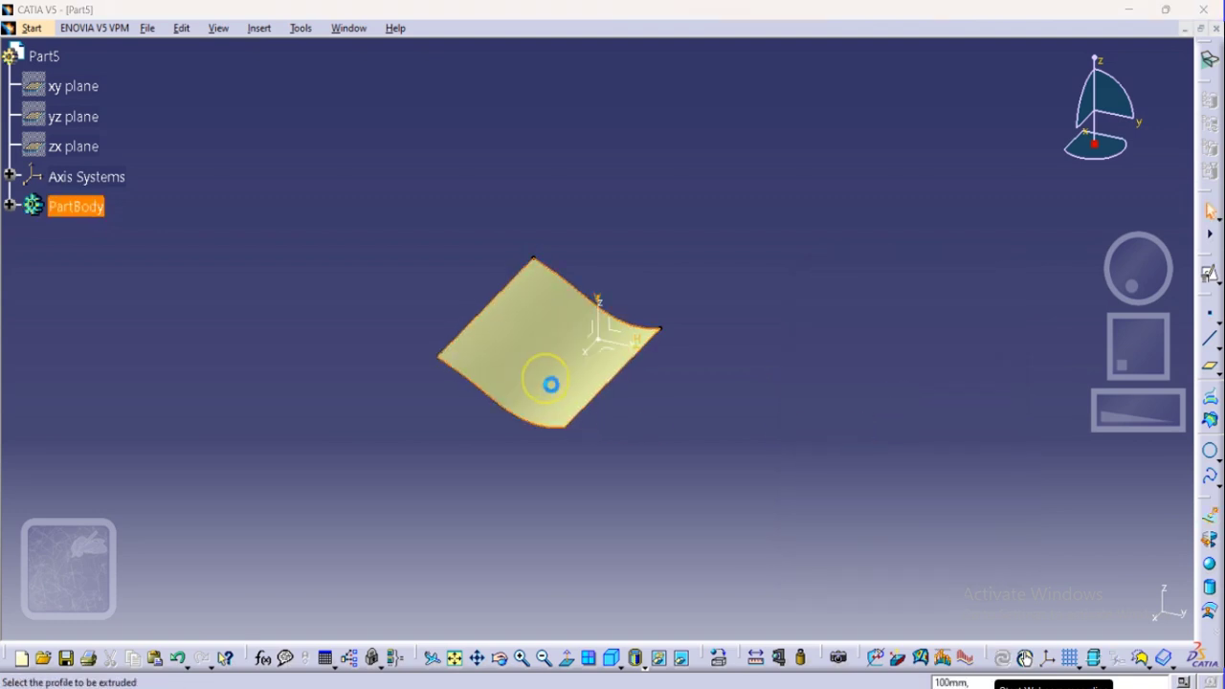
{"action": "left_click", "coordinate": [835, 505]}
{"action": "left_click", "coordinate": [831, 529]}
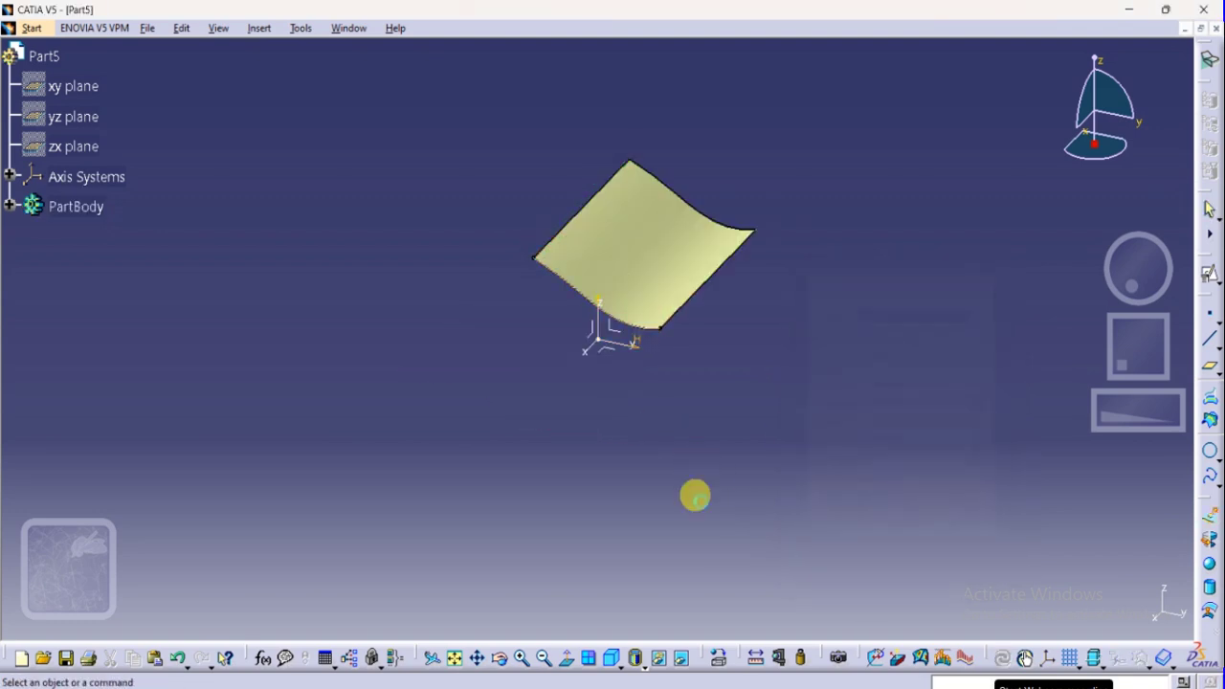
{"action": "middle_click_drag", "start_coordinate": [677, 333], "coordinate": [650, 419]}
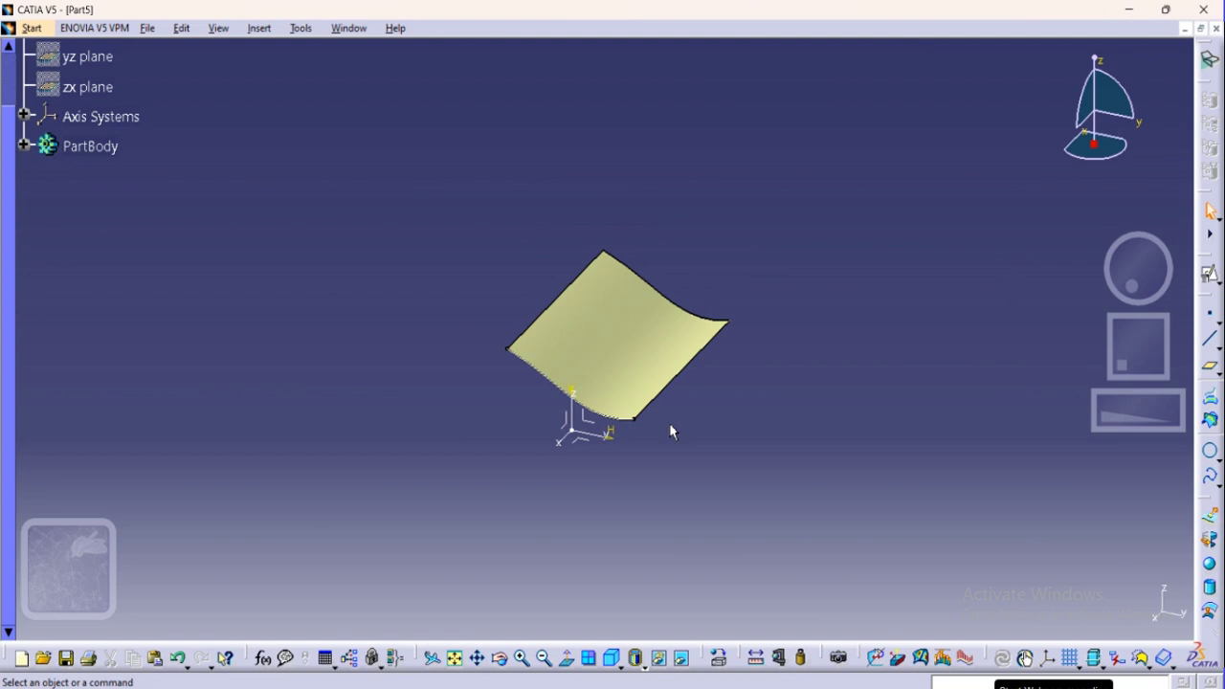
Step: Create a plane offset 20 mm below the XY plane of the axis system
{"action": "left_click", "coordinate": [800, 276]}
{"action": "left_click", "coordinate": [1209, 366]}
{"action": "left_click", "coordinate": [585, 438]}
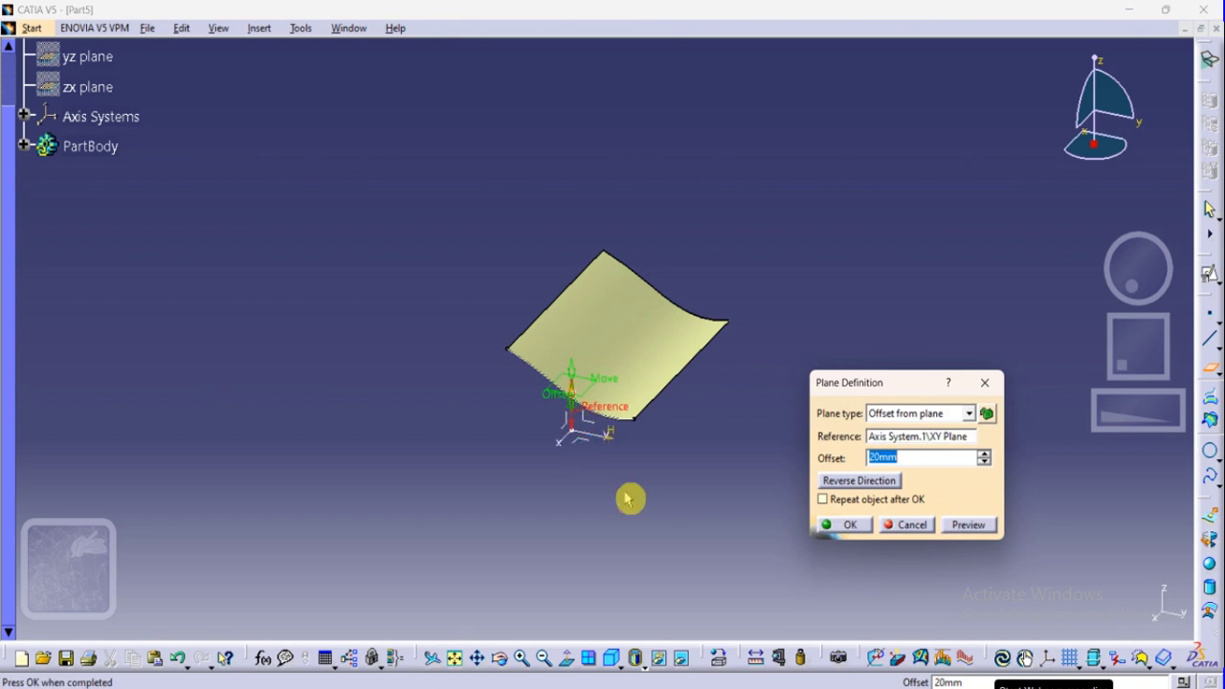
{"action": "left_click", "coordinate": [882, 479]}
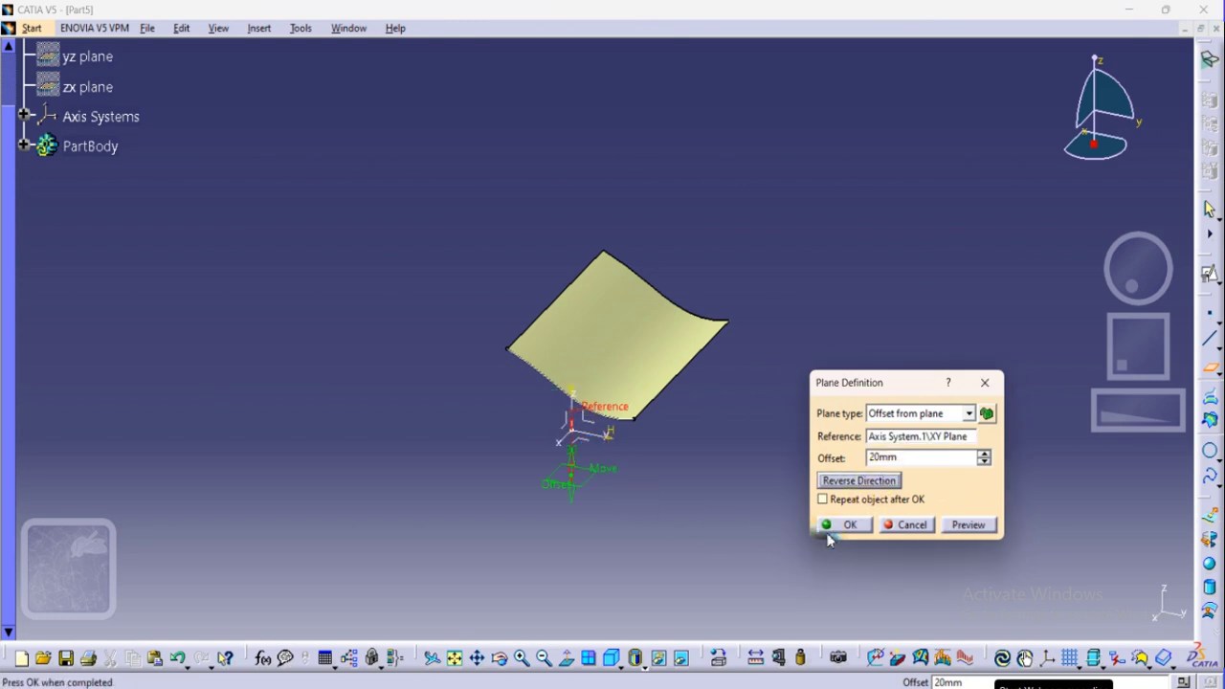
{"action": "left_click", "coordinate": [840, 527]}
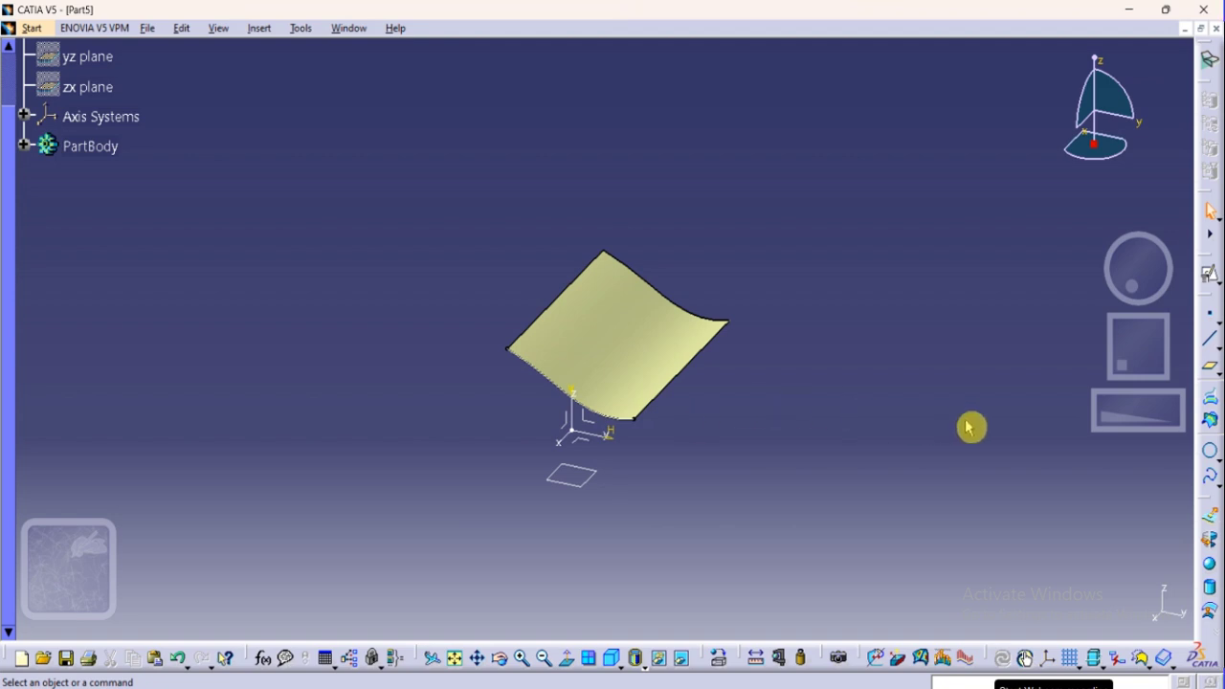
Step: Create a second plane offset 40 mm upward from the plane below the axis system
{"action": "left_click", "coordinate": [1209, 366]}
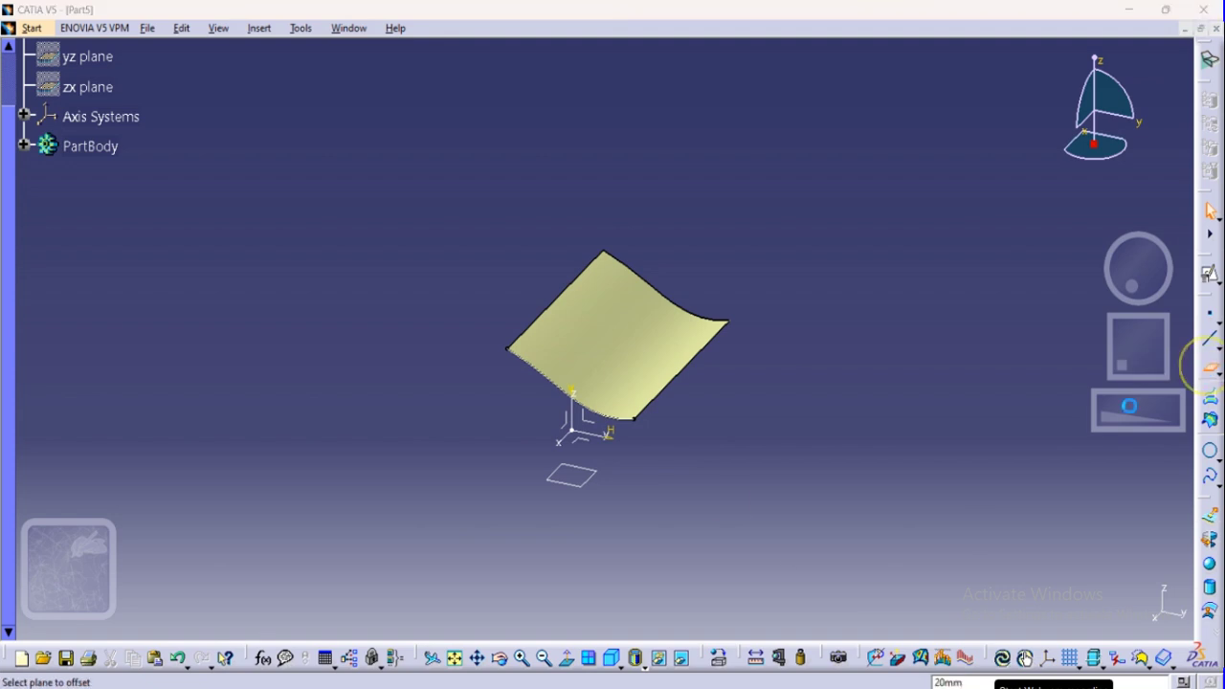
{"action": "left_click", "coordinate": [583, 485]}
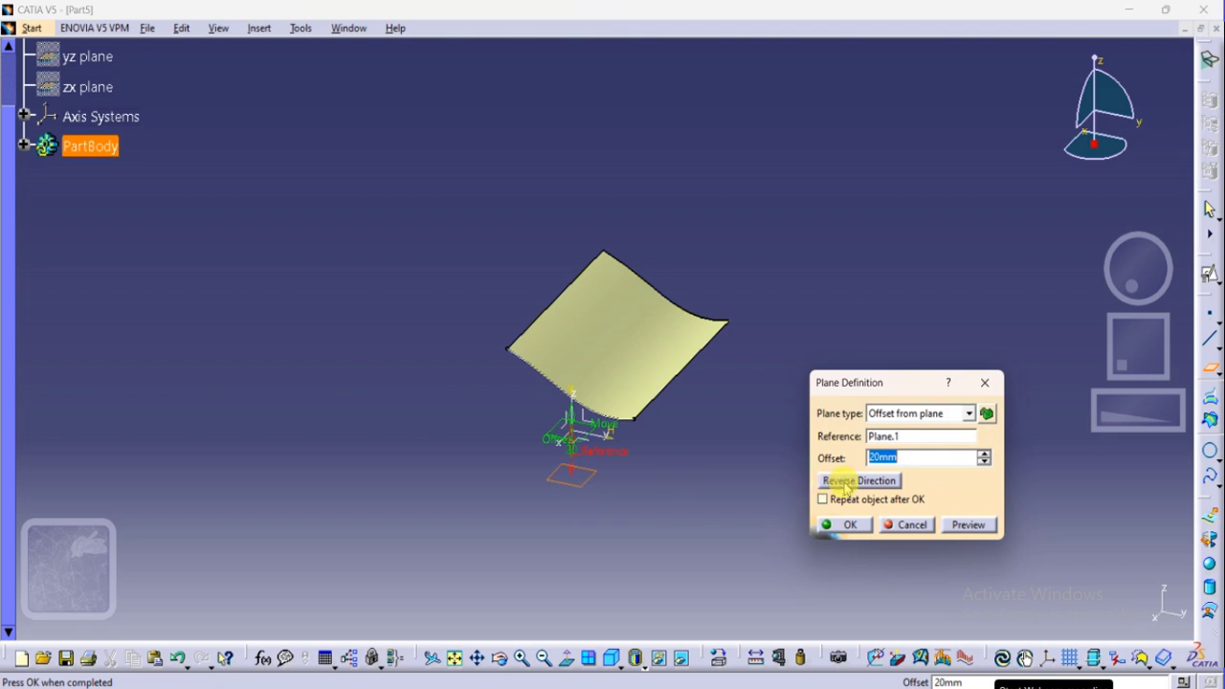
{"action": "type", "text": "40"}
{"action": "key", "text": "Return"}
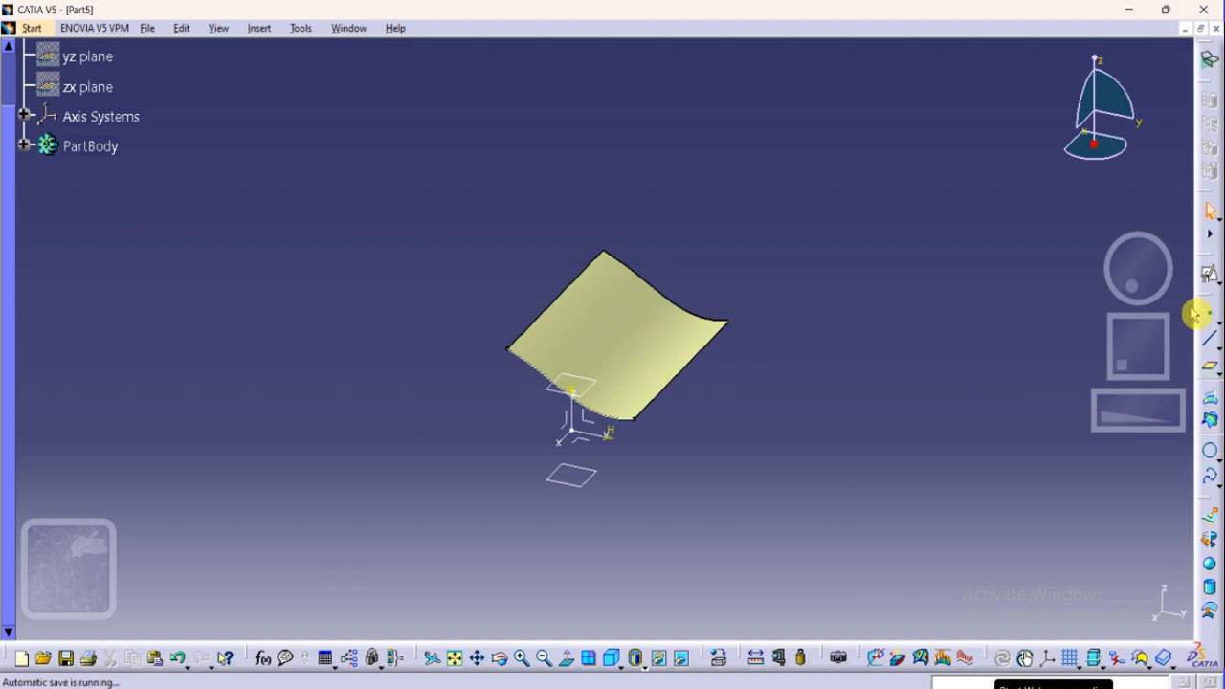
Step: Create a positioned sketch on the upper offset plane with the H direction reversed and the axes swapped
{"action": "left_click", "coordinate": [1211, 276]}
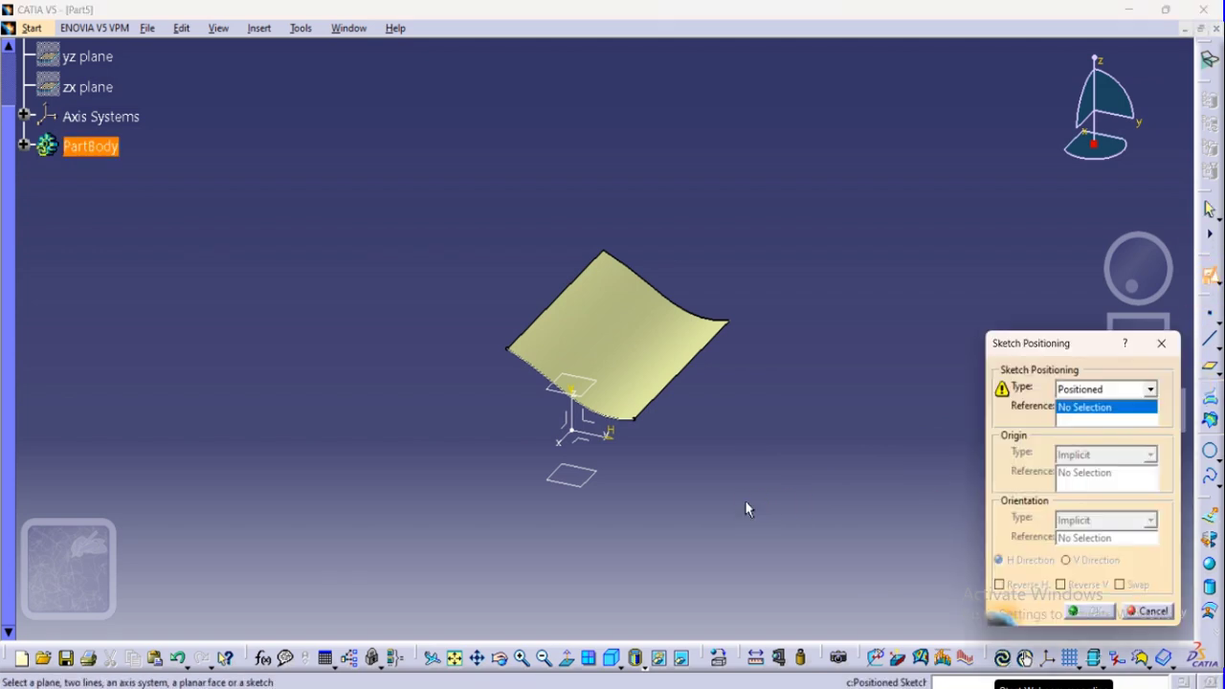
{"action": "left_click", "coordinate": [682, 519]}
{"action": "left_click", "coordinate": [565, 398]}
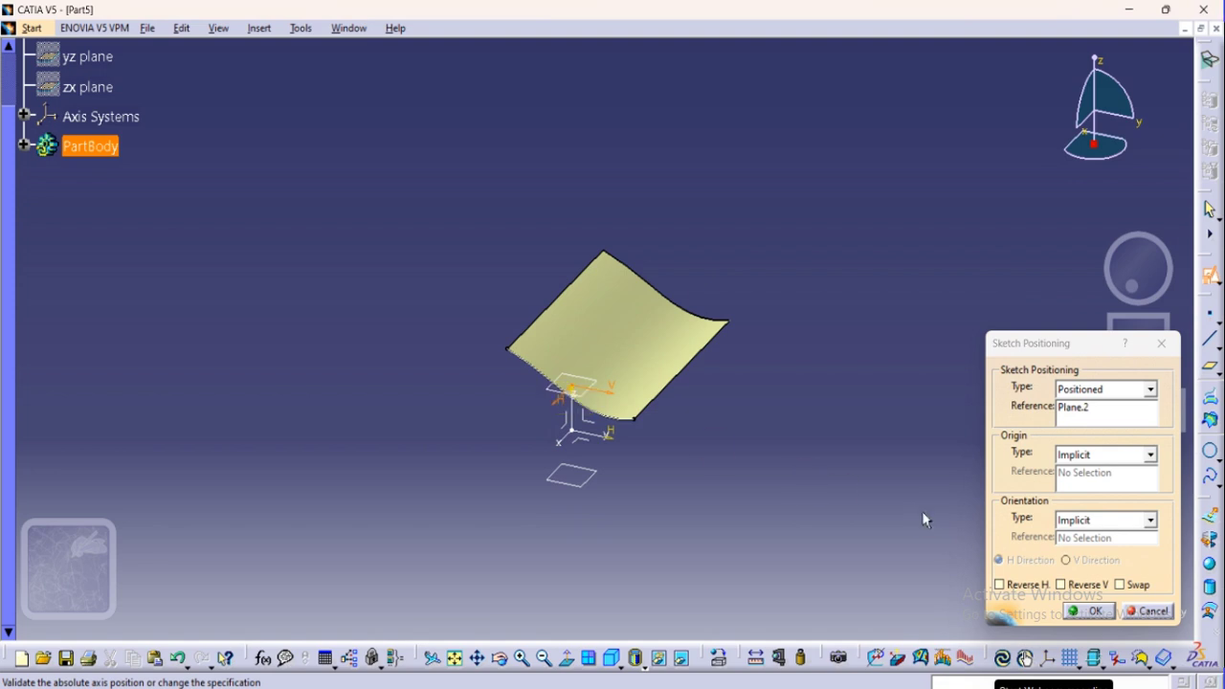
{"action": "left_click", "coordinate": [999, 584]}
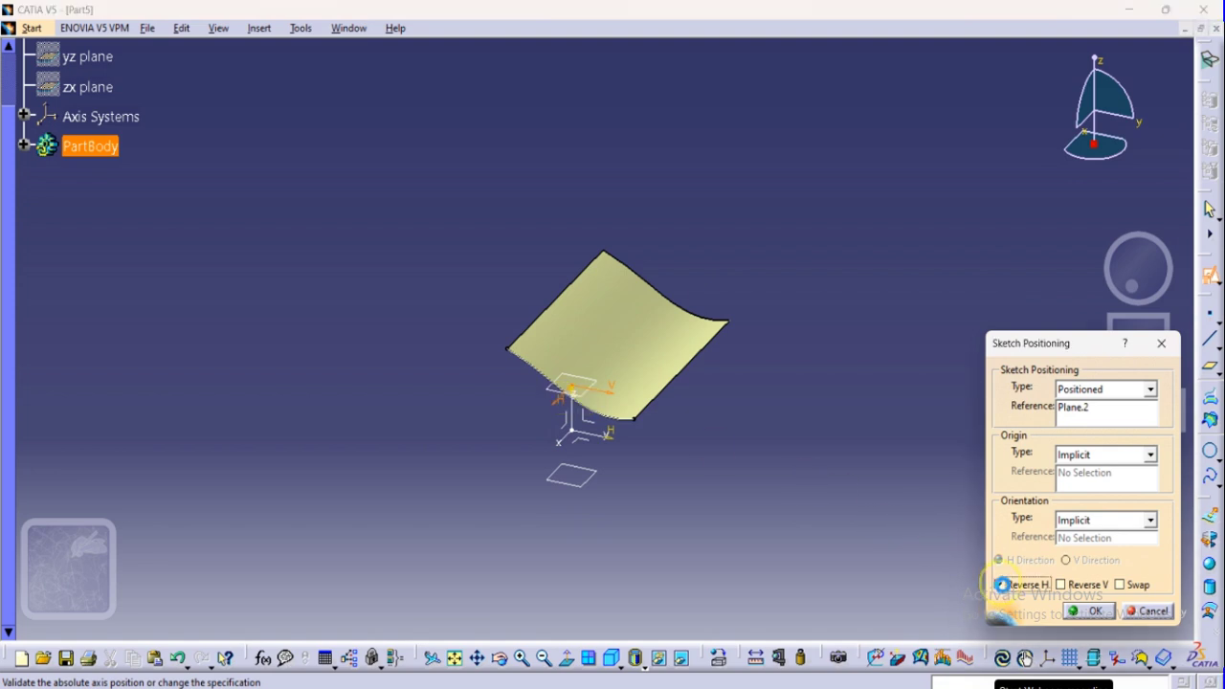
{"action": "left_click", "coordinate": [1133, 584]}
{"action": "left_click", "coordinate": [1087, 610]}
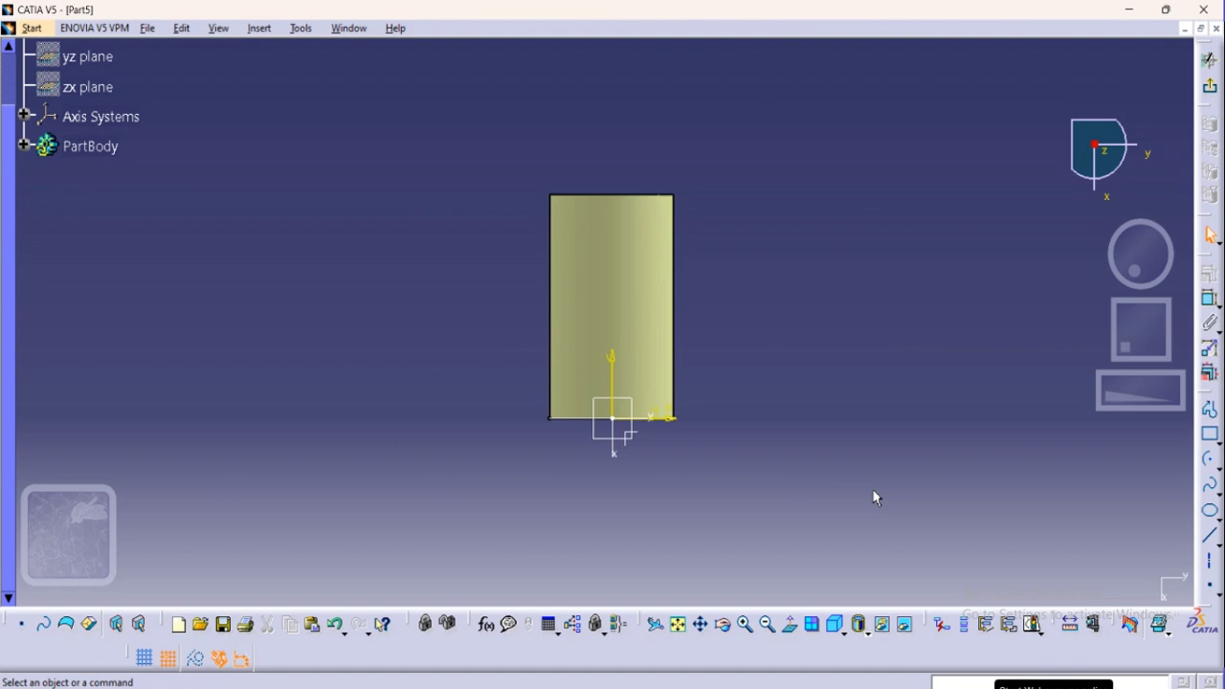
Step: Sketch a vertical line beside the extruded surface, starting at about (50, 90) mm, and exit the sketch
{"action": "left_click", "coordinate": [815, 465]}
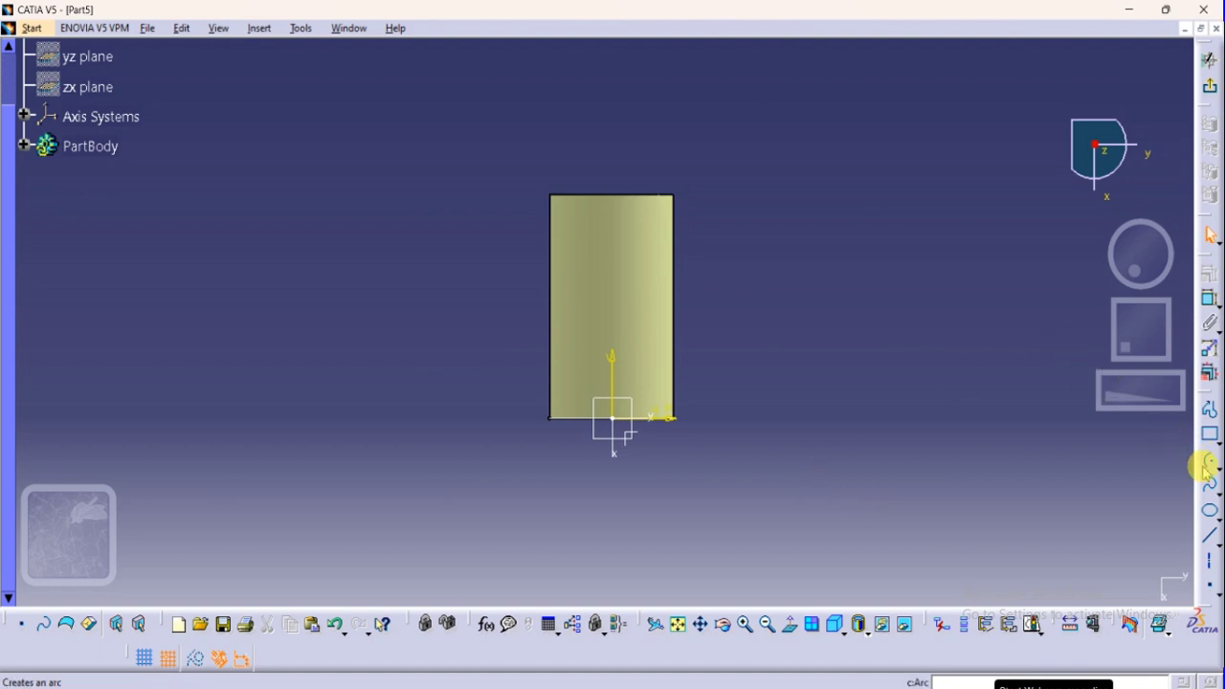
{"action": "left_click", "coordinate": [1210, 536]}
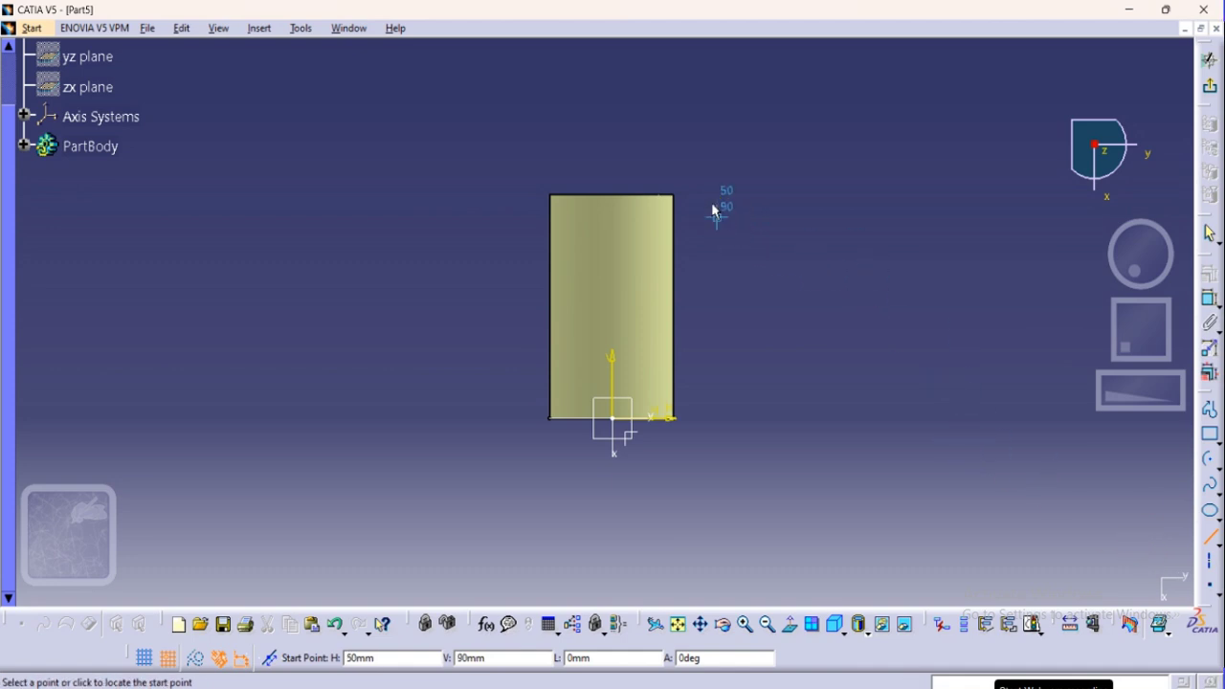
{"action": "left_click_drag", "start_coordinate": [713, 209], "coordinate": [723, 386]}
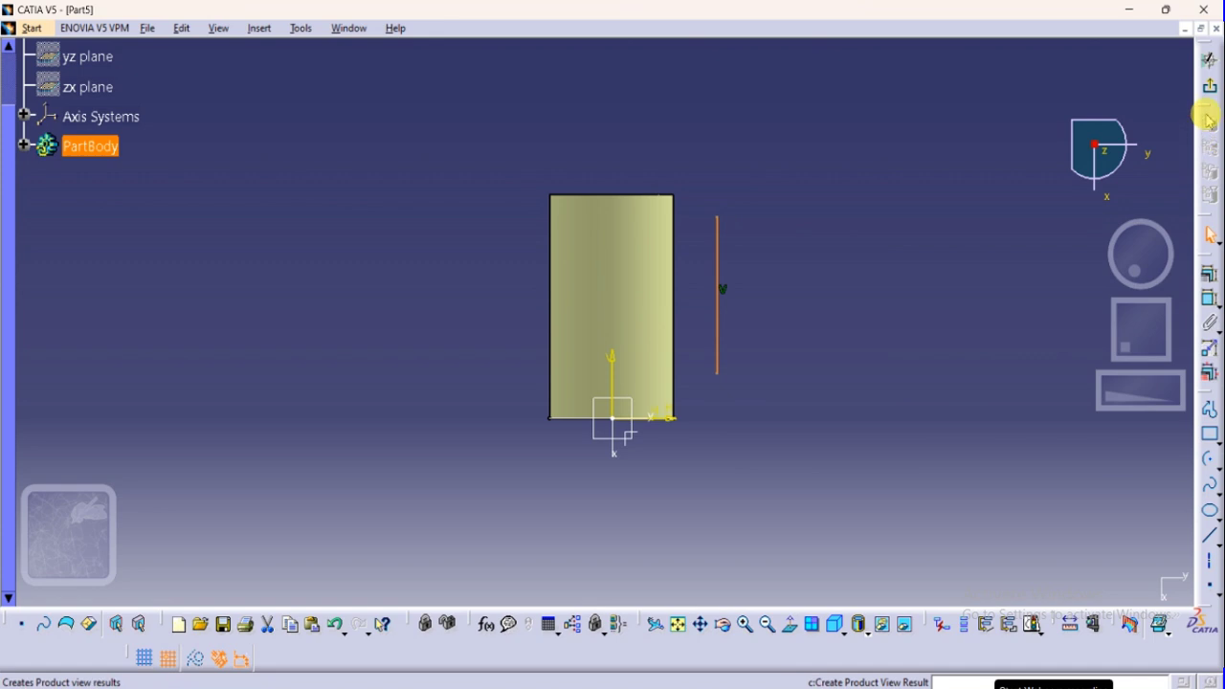
{"action": "left_click", "coordinate": [1210, 60]}
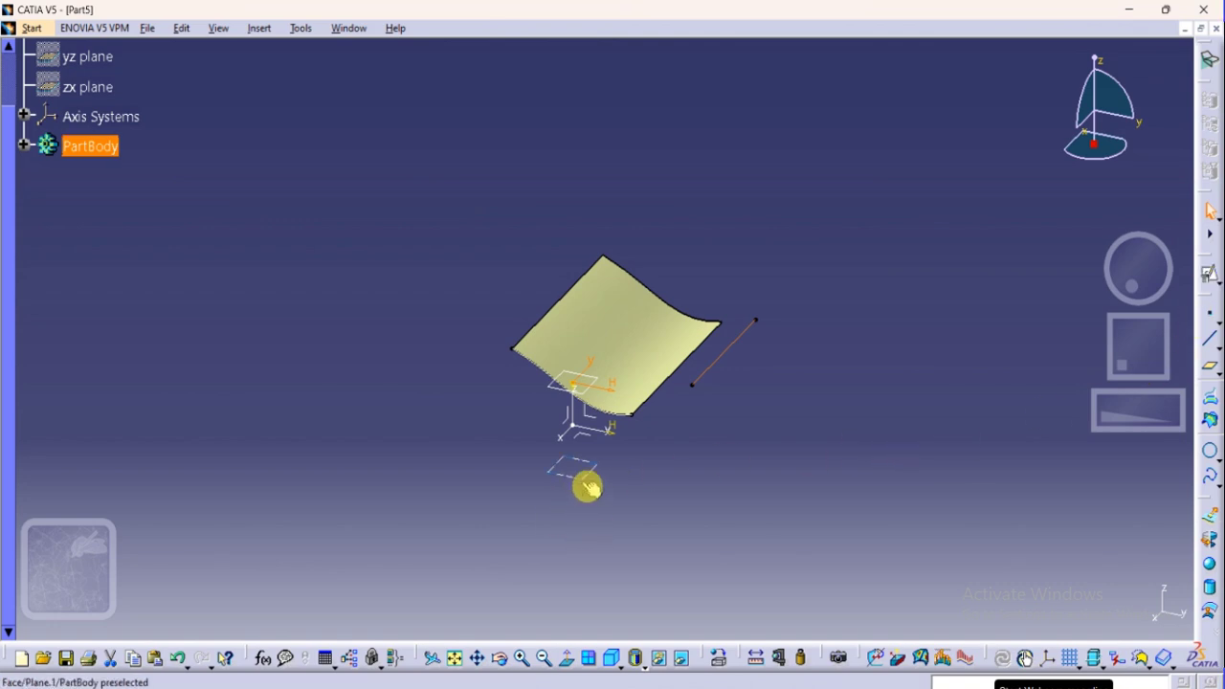
Step: Create a positioned sketch on the lower offset plane with the V direction reversed and the axes swapped
{"action": "left_click", "coordinate": [580, 478]}
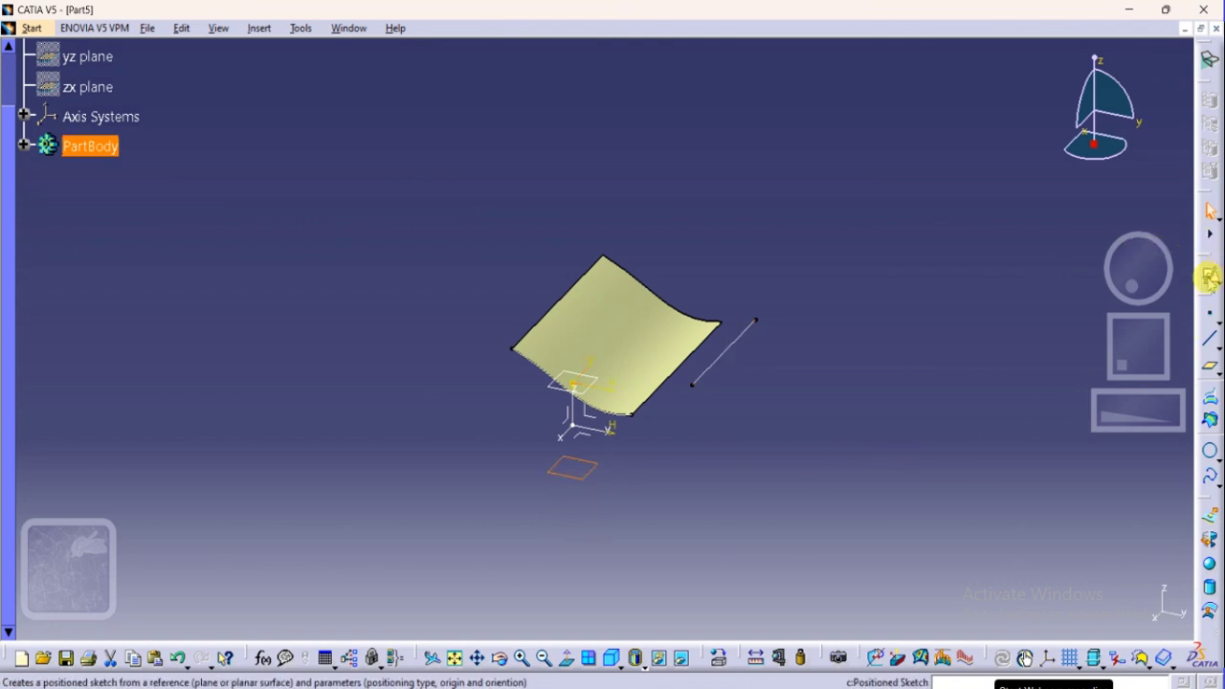
{"action": "left_click", "coordinate": [1211, 275]}
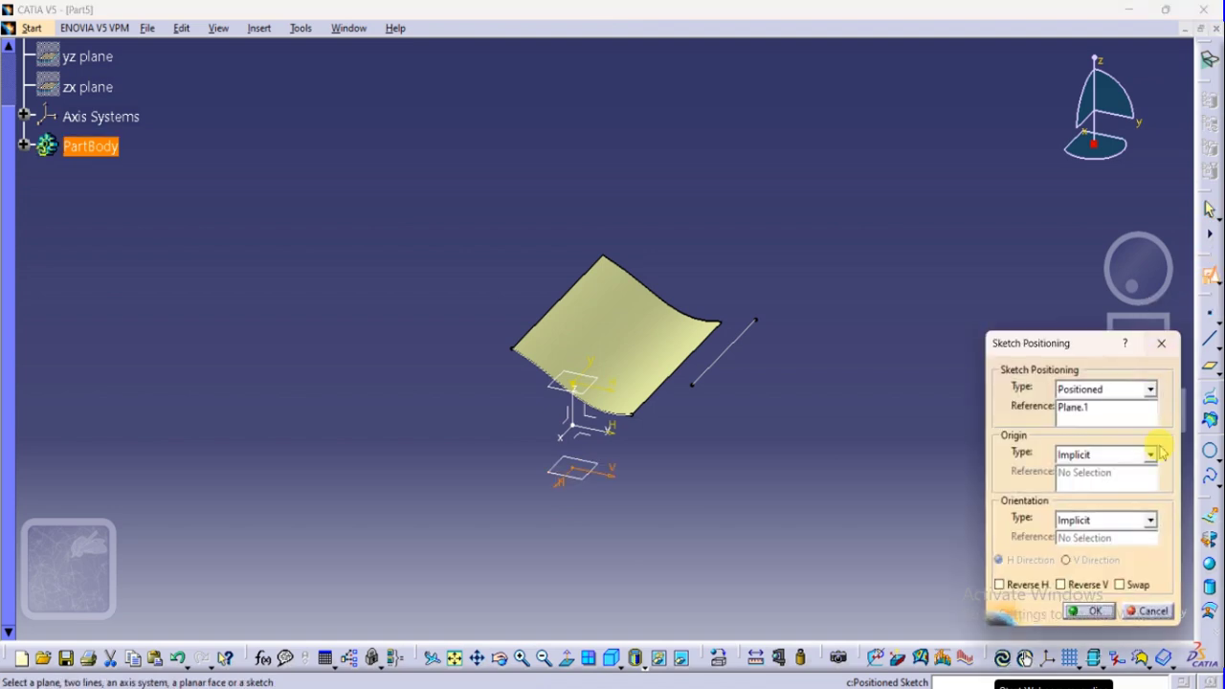
{"action": "left_click", "coordinate": [1014, 585]}
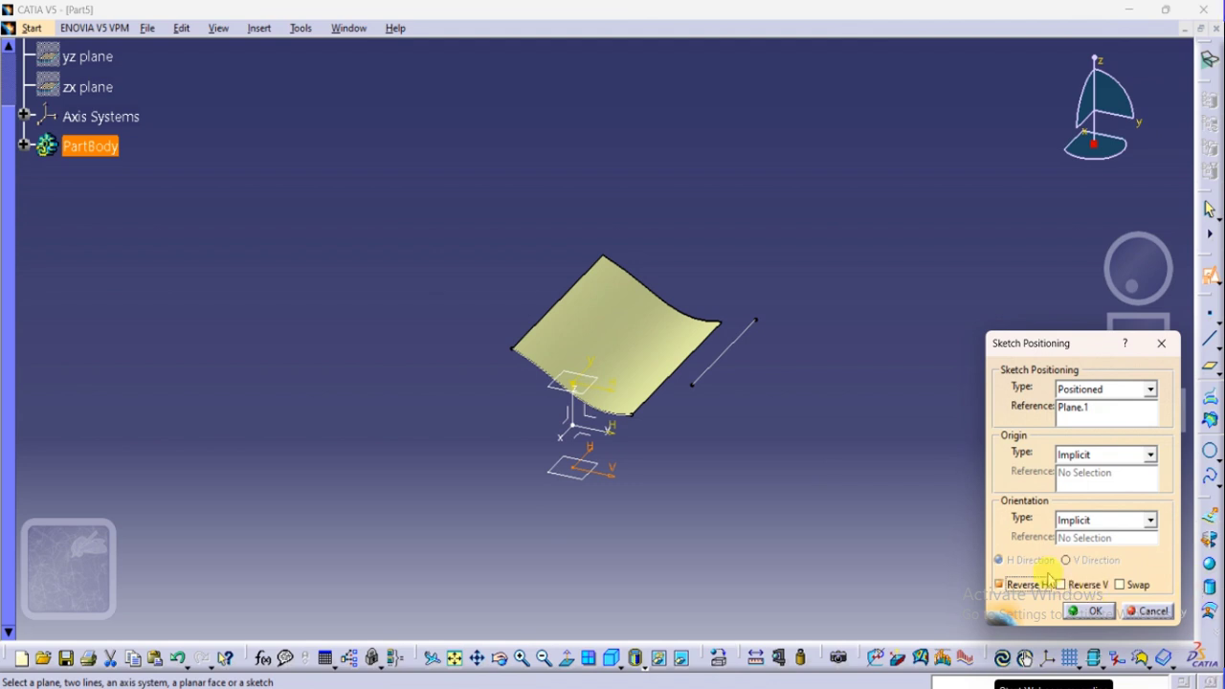
{"action": "left_click", "coordinate": [1016, 584]}
{"action": "left_click", "coordinate": [1070, 588]}
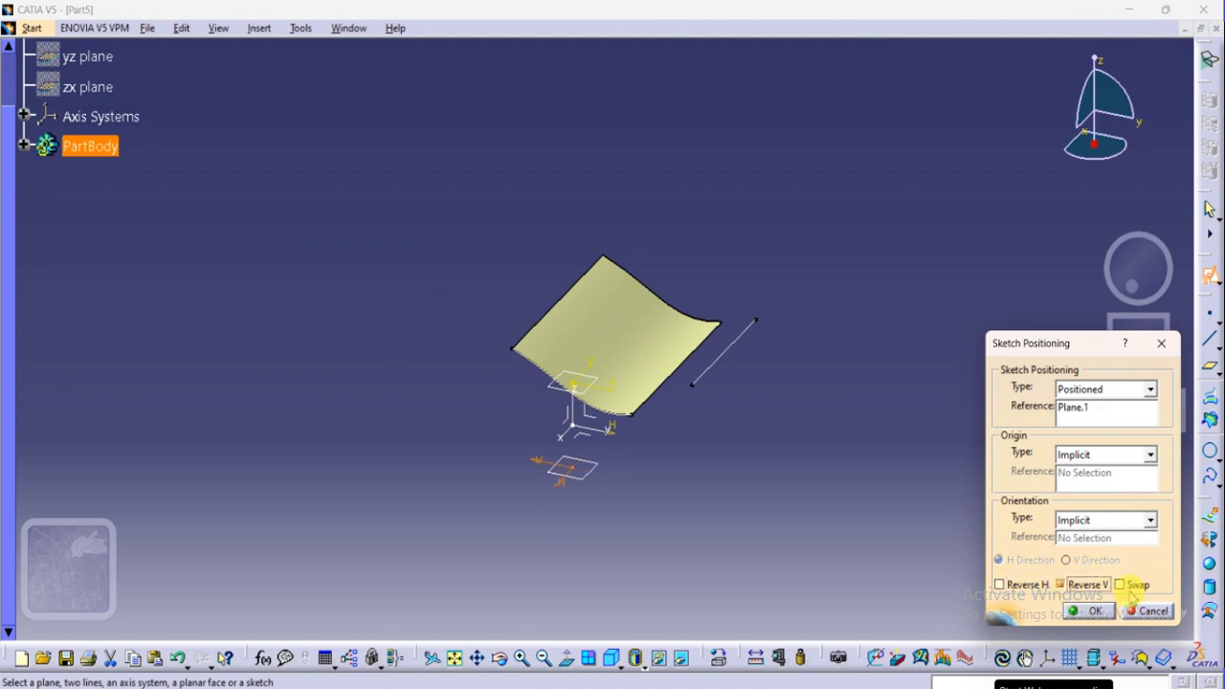
{"action": "left_click", "coordinate": [1129, 585]}
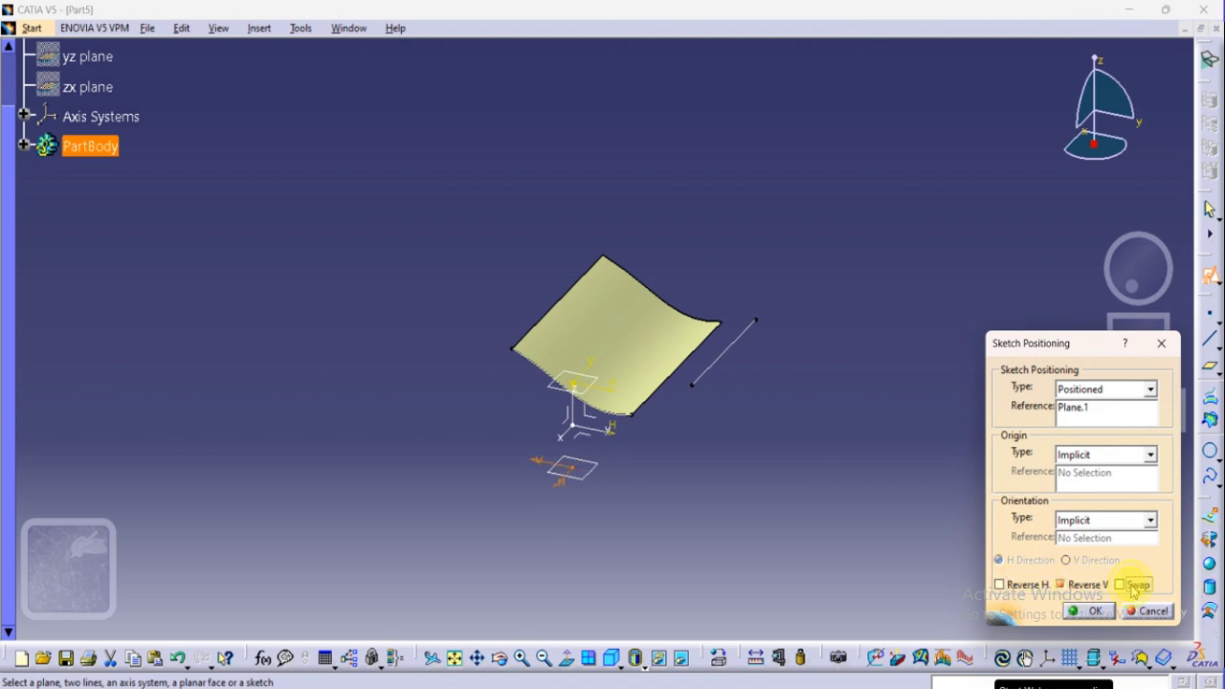
{"action": "left_click", "coordinate": [1076, 617]}
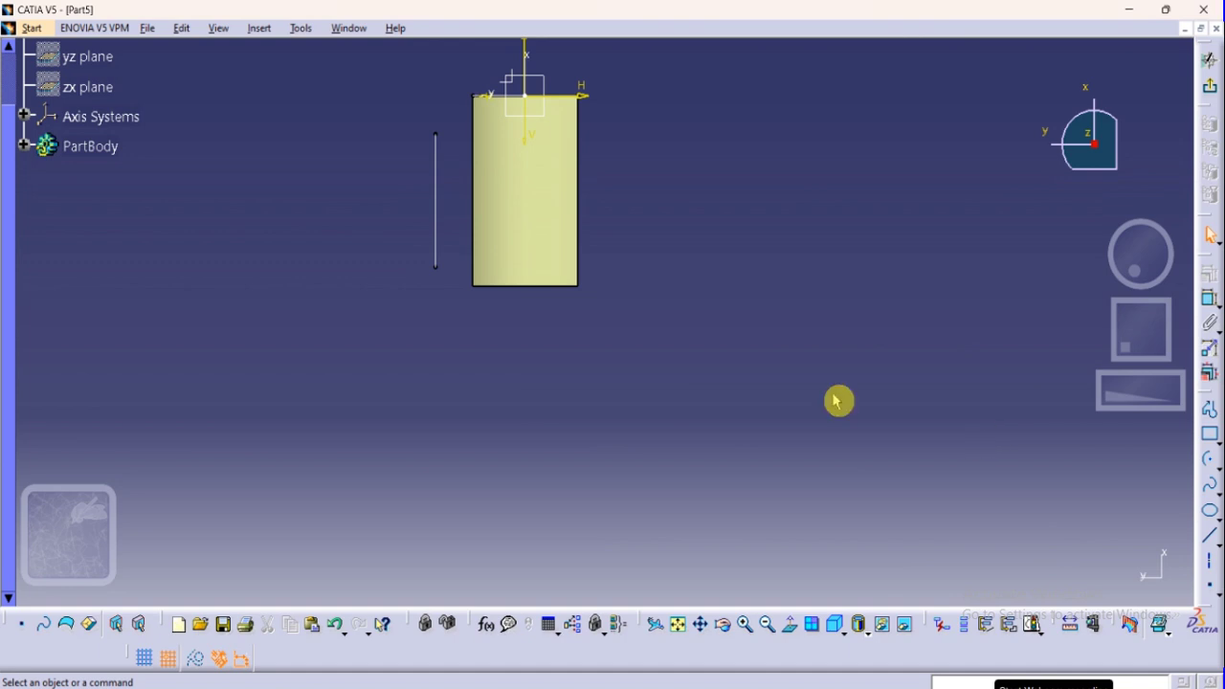
Step: Sketch a vertical line parallel to the first line, farther out from the surface and spanning the same height, and exit the sketch
{"action": "middle_click_drag", "start_coordinate": [532, 369], "coordinate": [579, 525]}
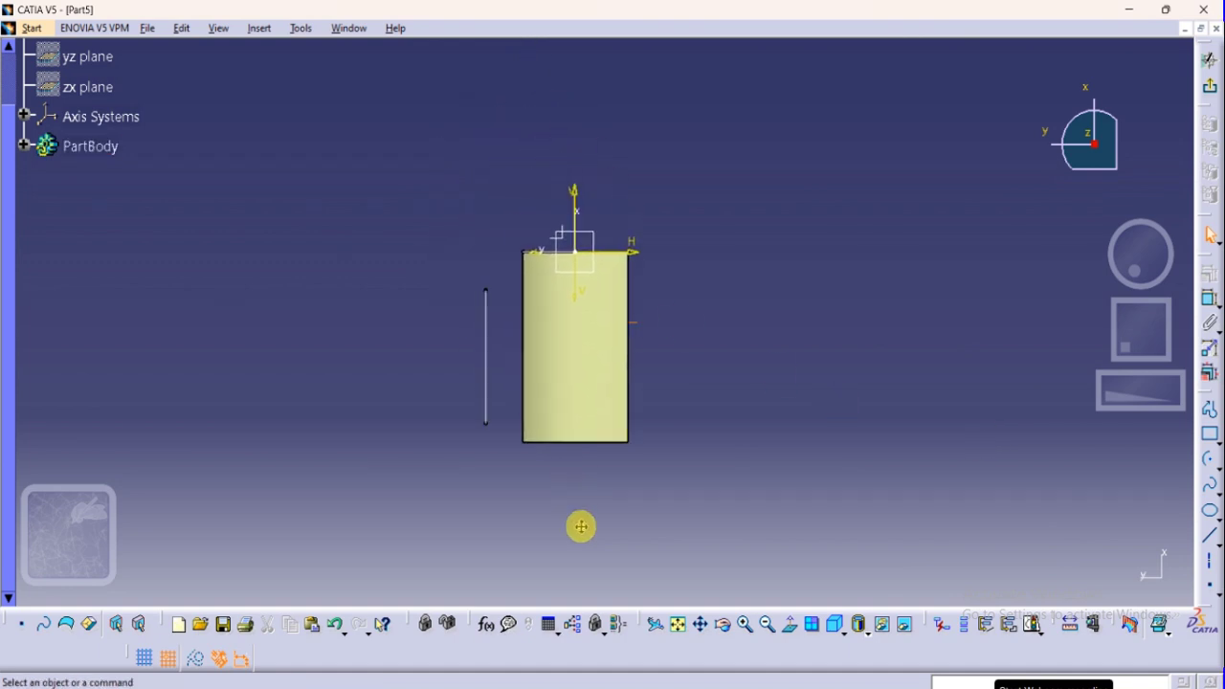
{"action": "left_click", "coordinate": [1210, 536]}
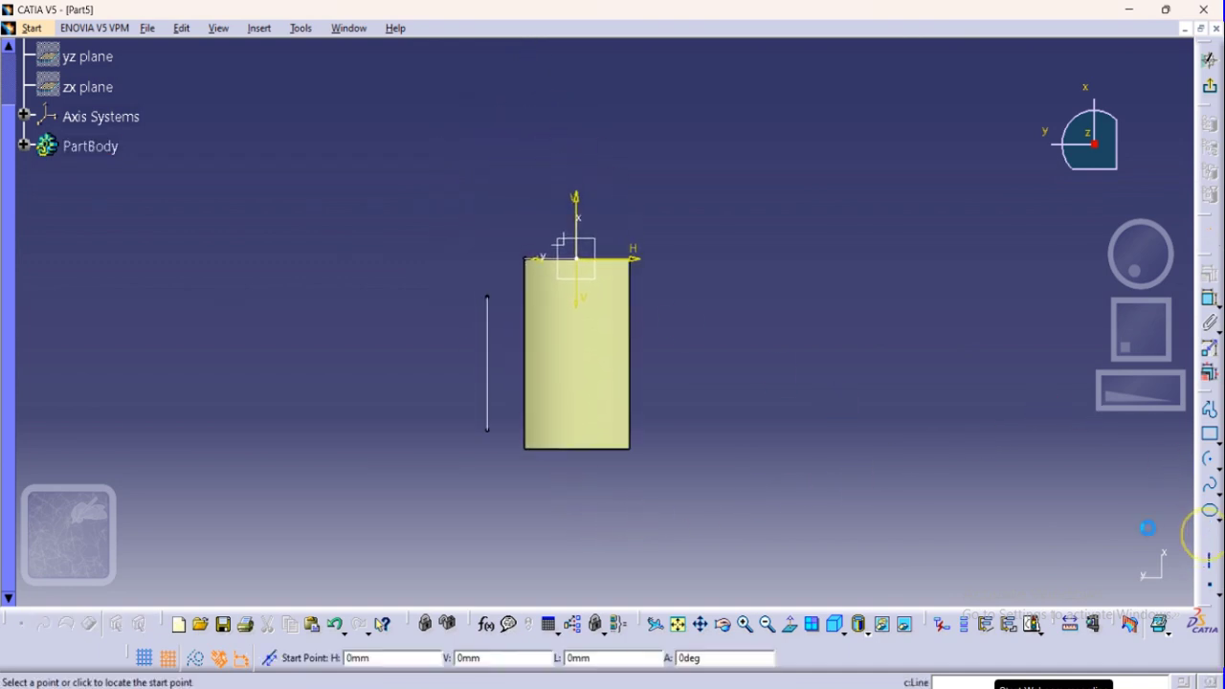
{"action": "left_click", "coordinate": [448, 298]}
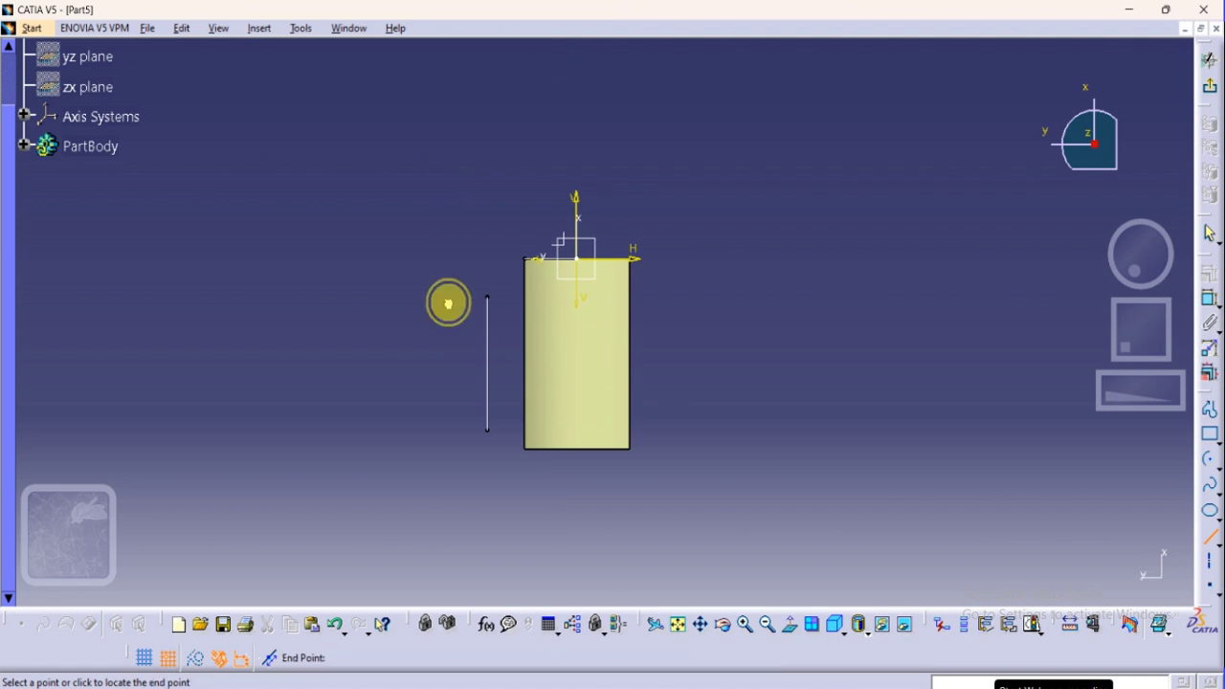
{"action": "left_click", "coordinate": [456, 433]}
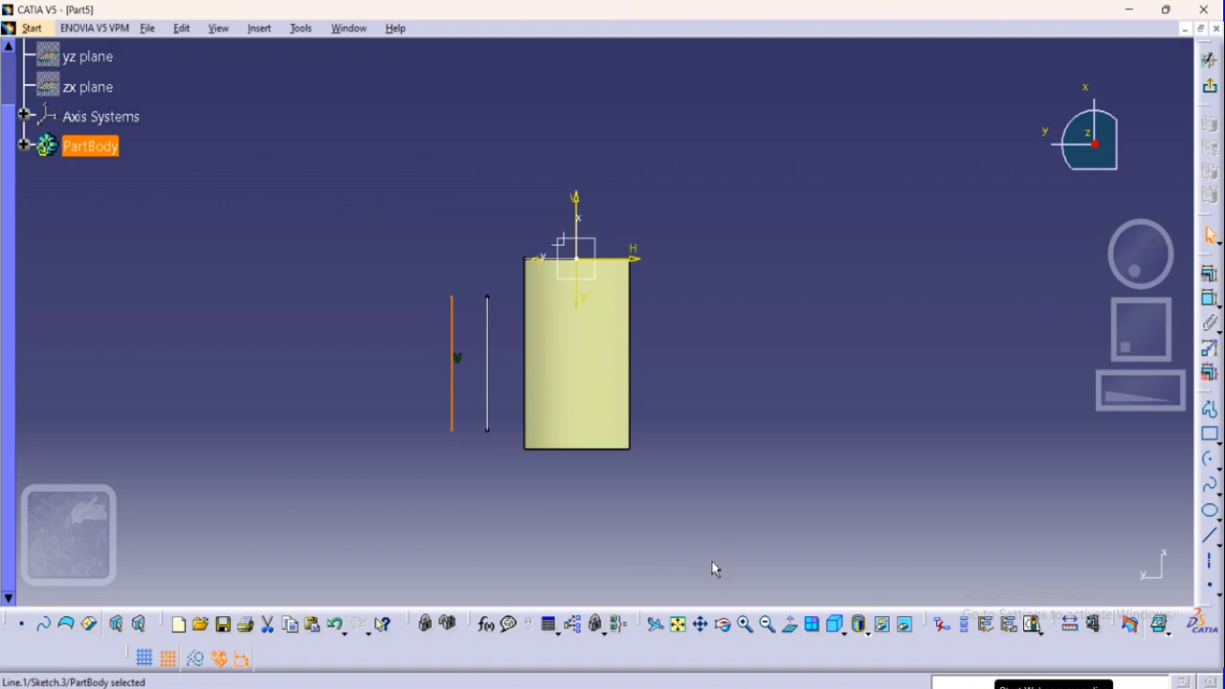
{"action": "left_click", "coordinate": [1208, 88]}
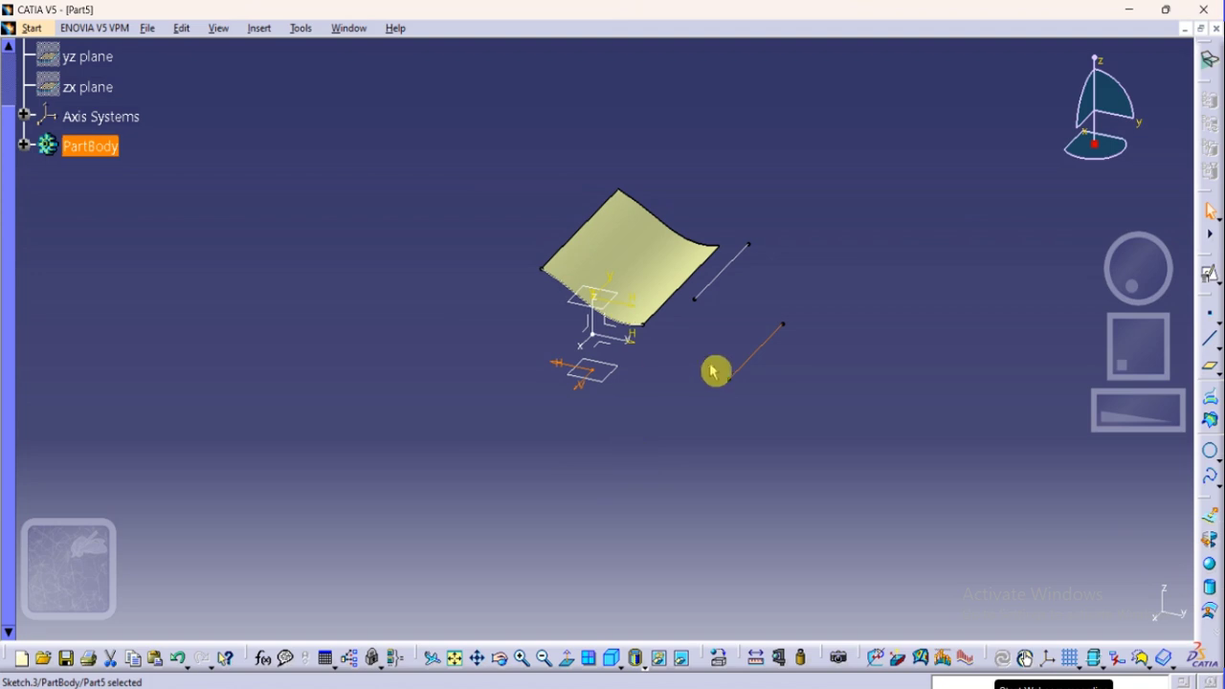
{"action": "mouse_move", "coordinate": [693, 378]}
{"action": "middle_mouse_down"}
{"action": "mouse_move", "coordinate": [648, 438]}
{"action": "mouse_move", "coordinate": [574, 408]}
{"action": "mouse_move", "coordinate": [568, 418]}
{"action": "mouse_move", "coordinate": [545, 396]}
{"action": "mouse_move", "coordinate": [532, 345]}
{"action": "mouse_move", "coordinate": [500, 415]}
{"action": "mouse_move", "coordinate": [519, 456]}
{"action": "mouse_move", "coordinate": [538, 445]}
{"action": "mouse_move", "coordinate": [547, 312]}
{"action": "mouse_move", "coordinate": [527, 389]}
{"action": "mouse_move", "coordinate": [538, 399]}
{"action": "mouse_move", "coordinate": [539, 364]}
{"action": "mouse_move", "coordinate": [535, 402]}
{"action": "mouse_move", "coordinate": [555, 399]}
{"action": "mouse_move", "coordinate": [553, 369]}
{"action": "mouse_move", "coordinate": [527, 405]}
{"action": "mouse_move", "coordinate": [531, 443]}
{"action": "middle_mouse_up"}
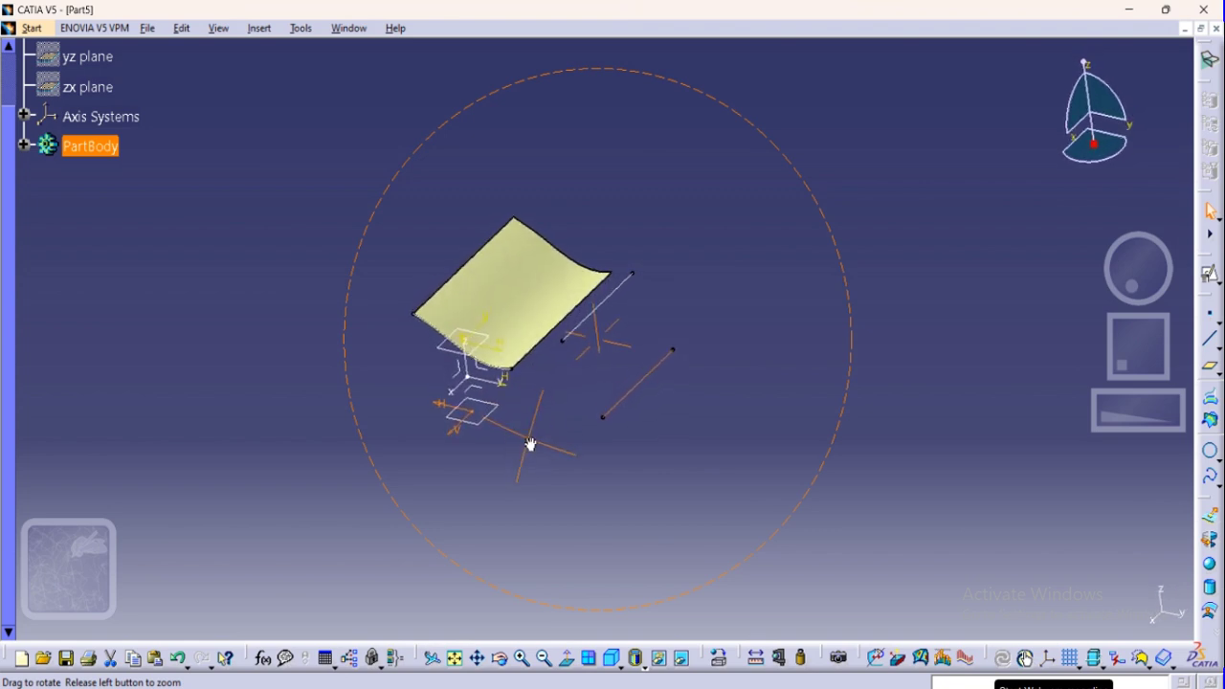
{"action": "left_click", "coordinate": [531, 444]}
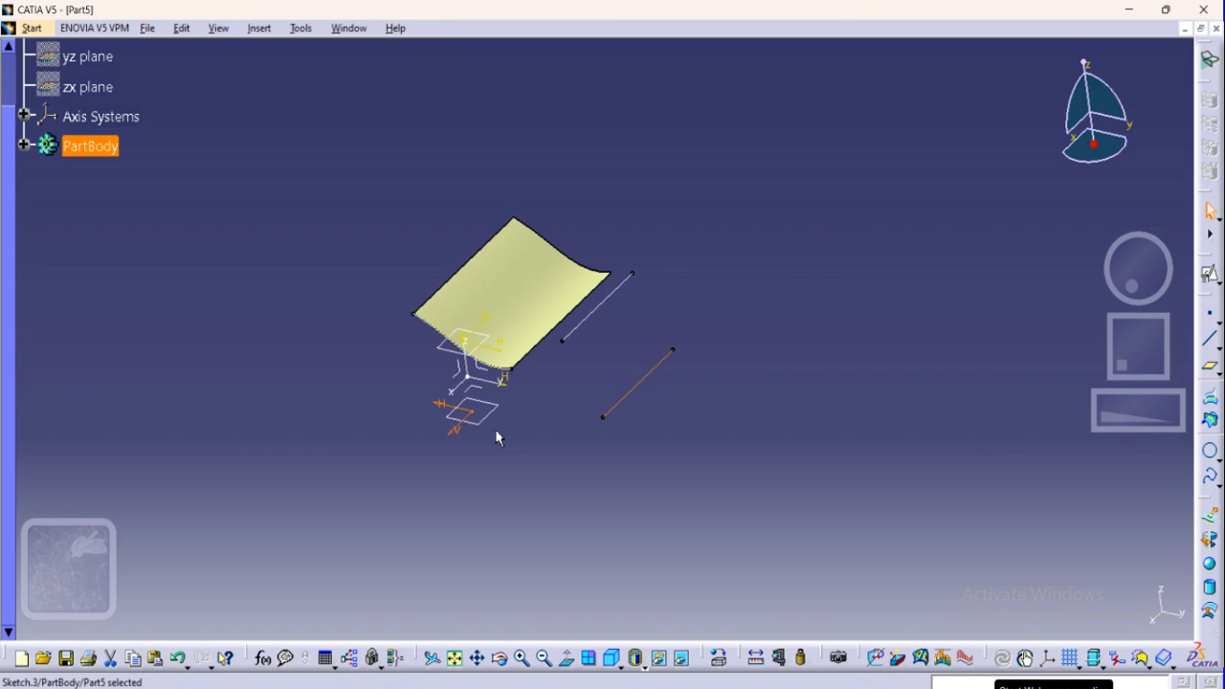
{"action": "middle_click_drag", "start_coordinate": [508, 487], "coordinate": [539, 463]}
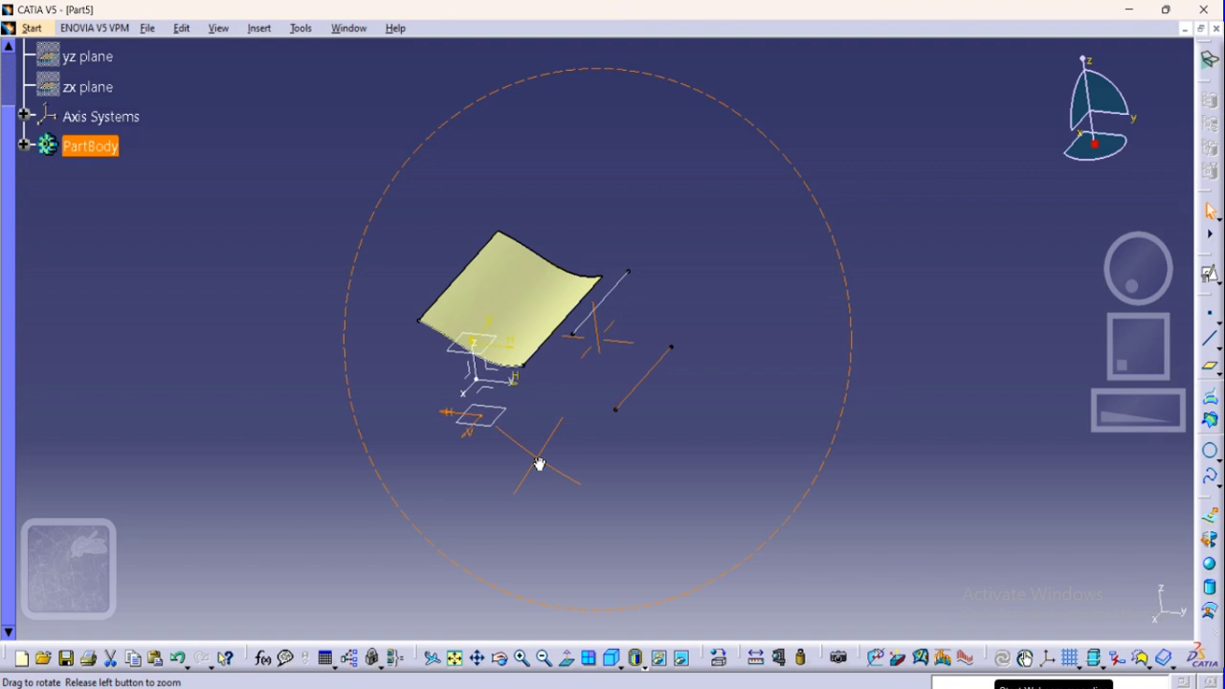
{"action": "left_click", "coordinate": [541, 464]}
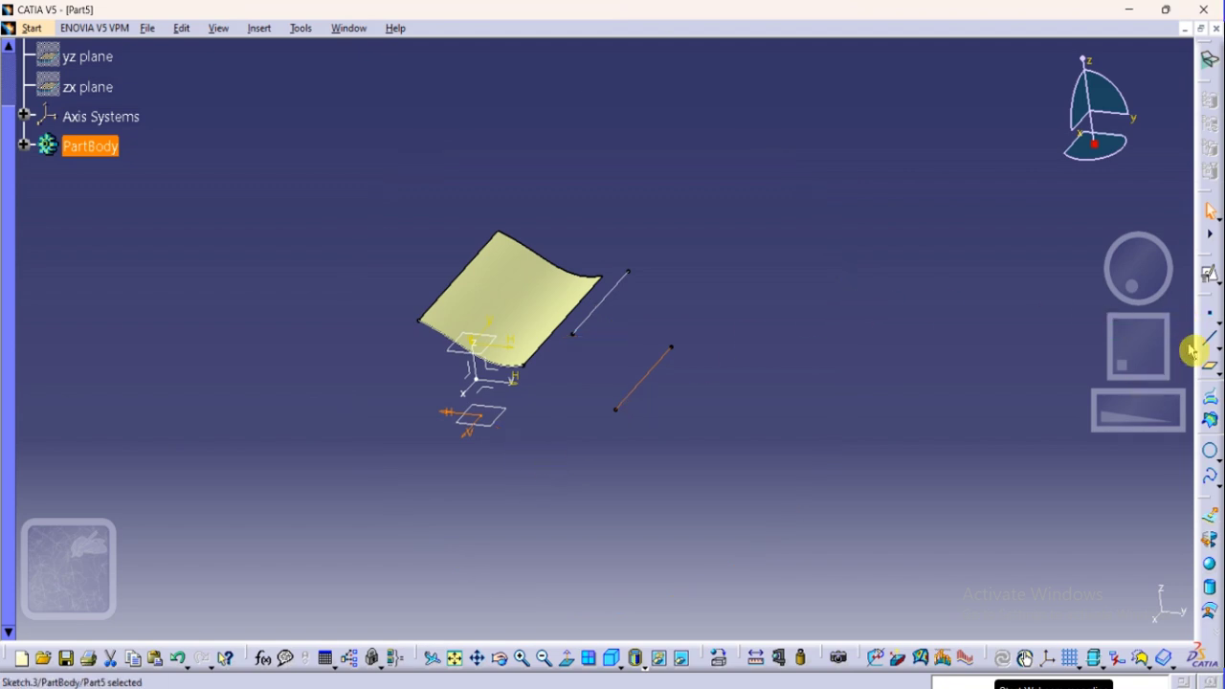
{"action": "left_click", "coordinate": [1209, 366]}
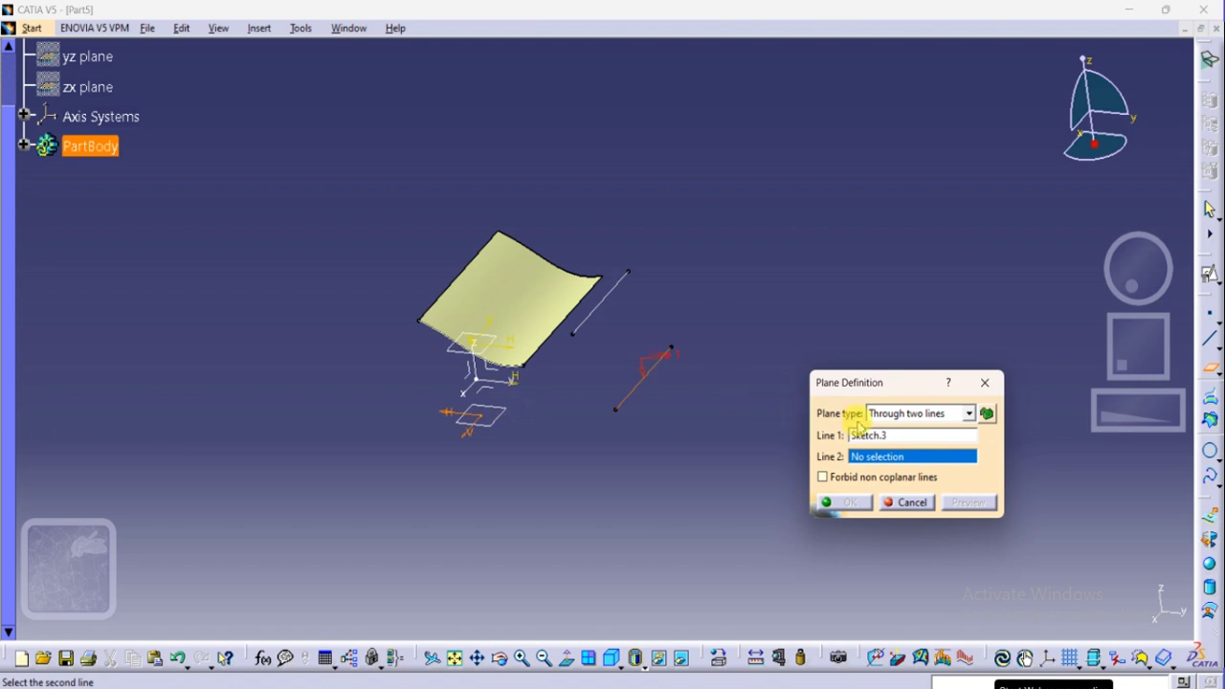
{"action": "left_click", "coordinate": [875, 415]}
{"action": "left_click", "coordinate": [878, 431]}
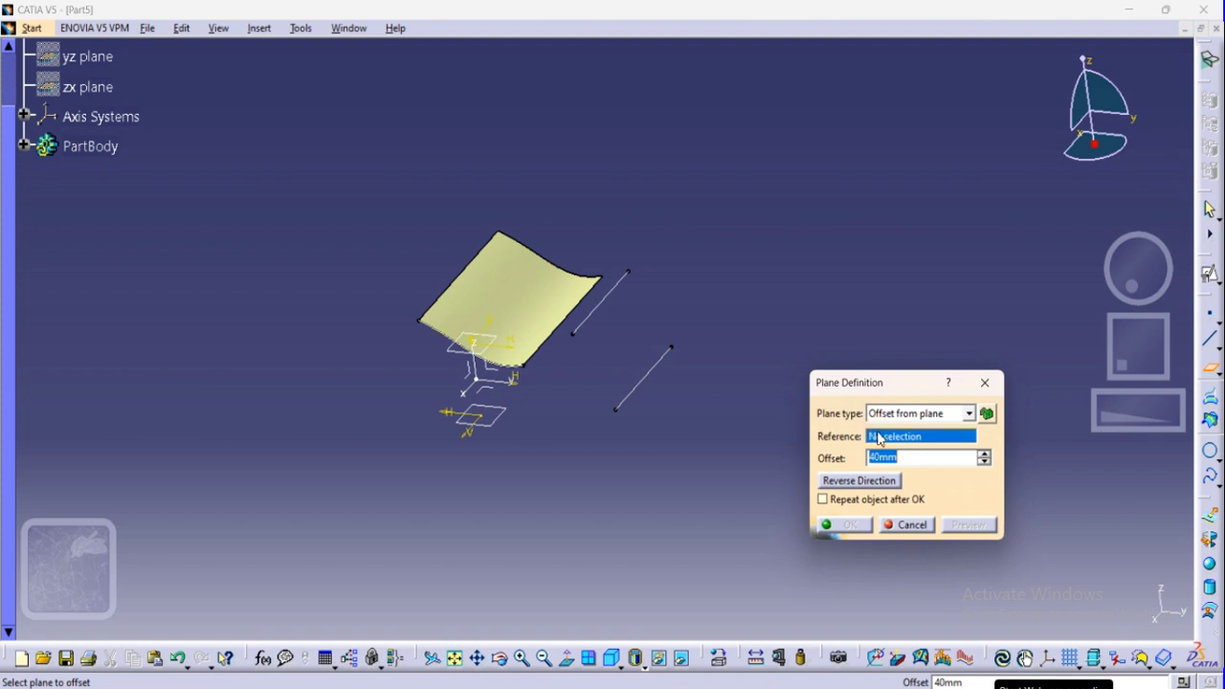
{"action": "left_click", "coordinate": [910, 414]}
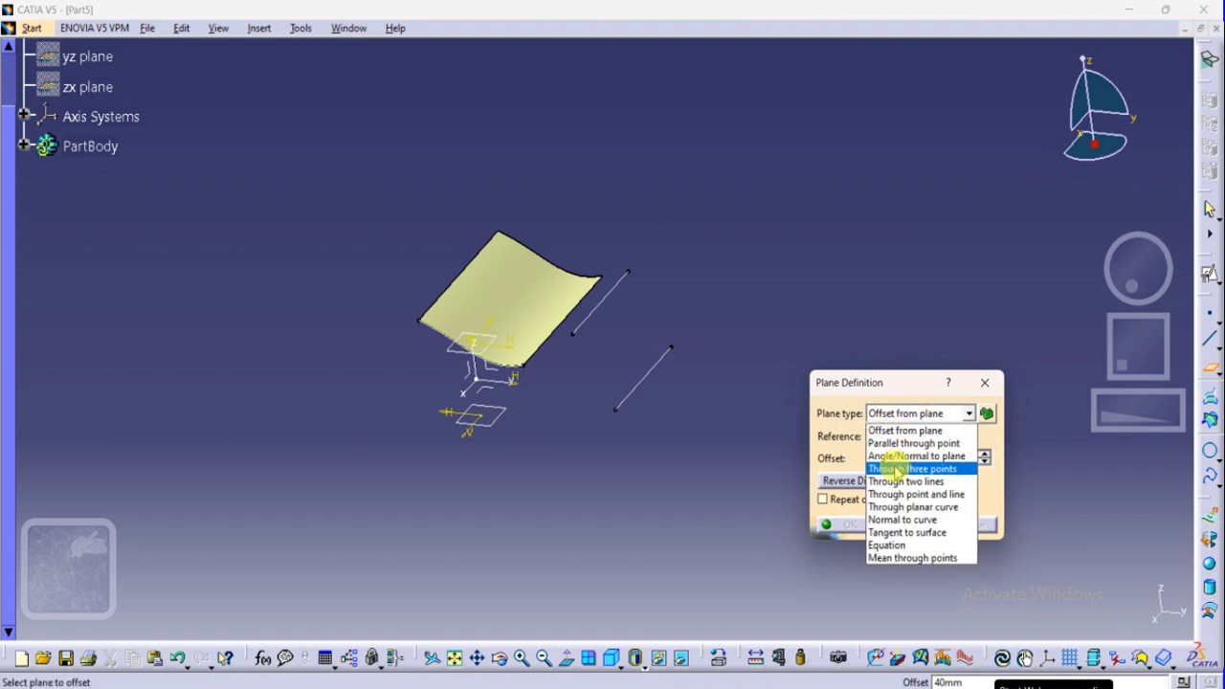
{"action": "left_click", "coordinate": [890, 533]}
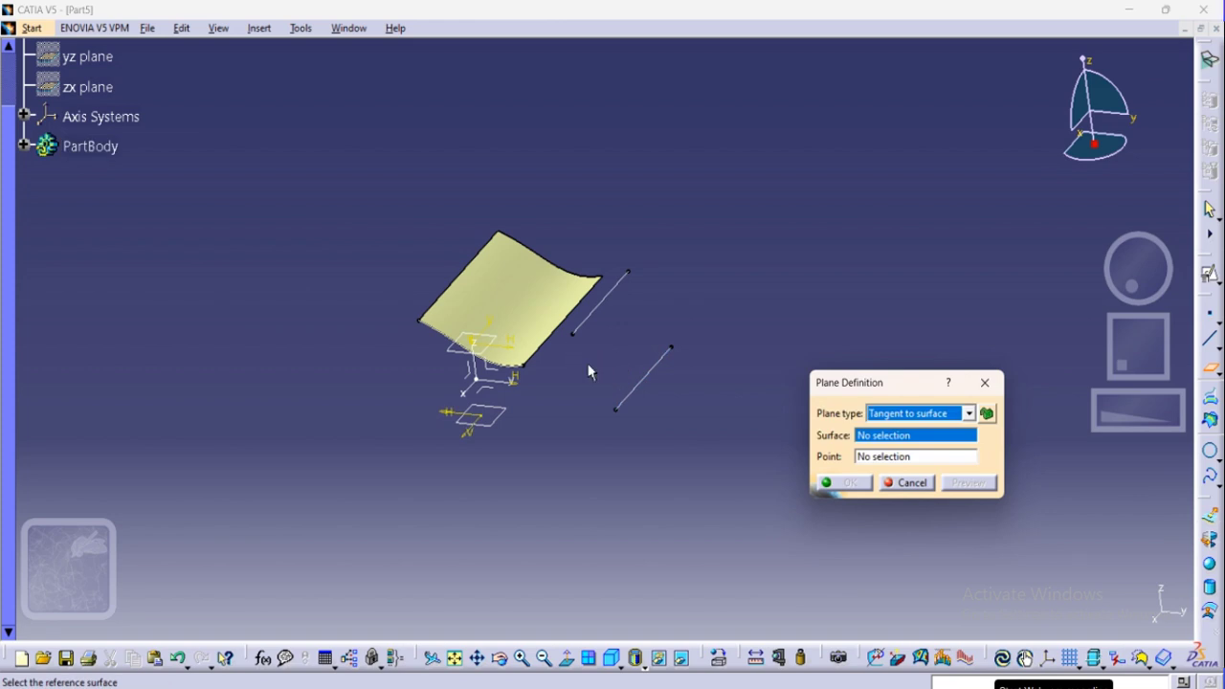
{"action": "left_click", "coordinate": [522, 334]}
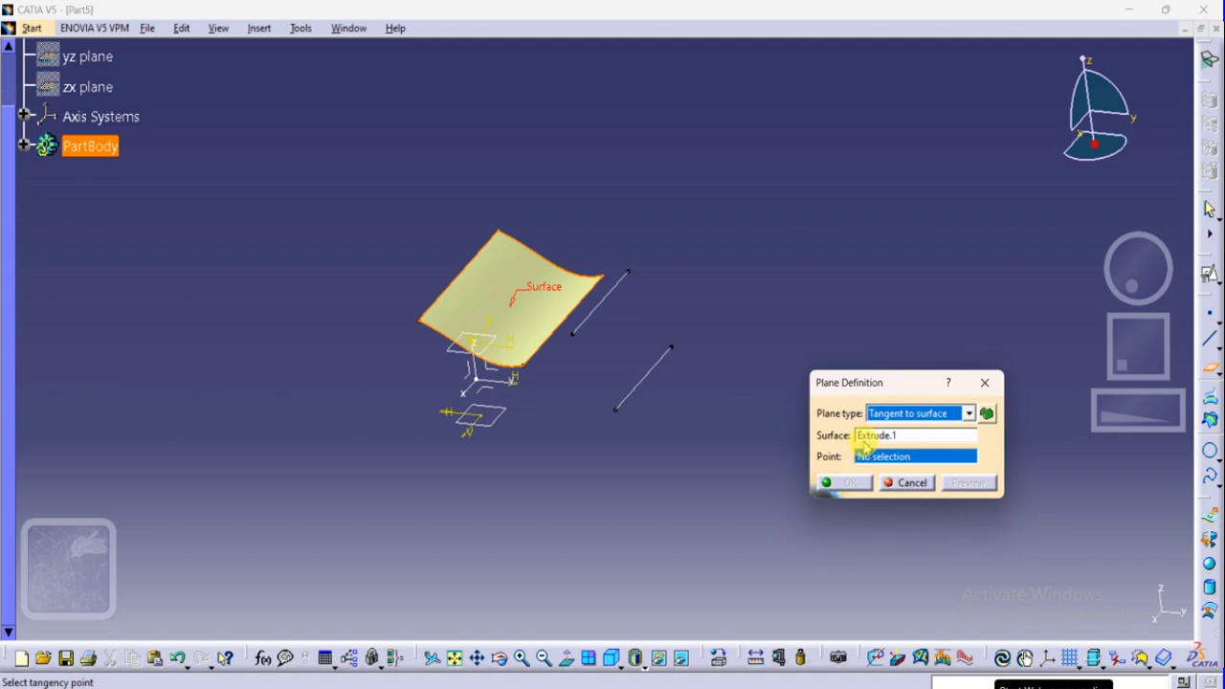
{"action": "left_click", "coordinate": [890, 413]}
{"action": "left_click", "coordinate": [881, 430]}
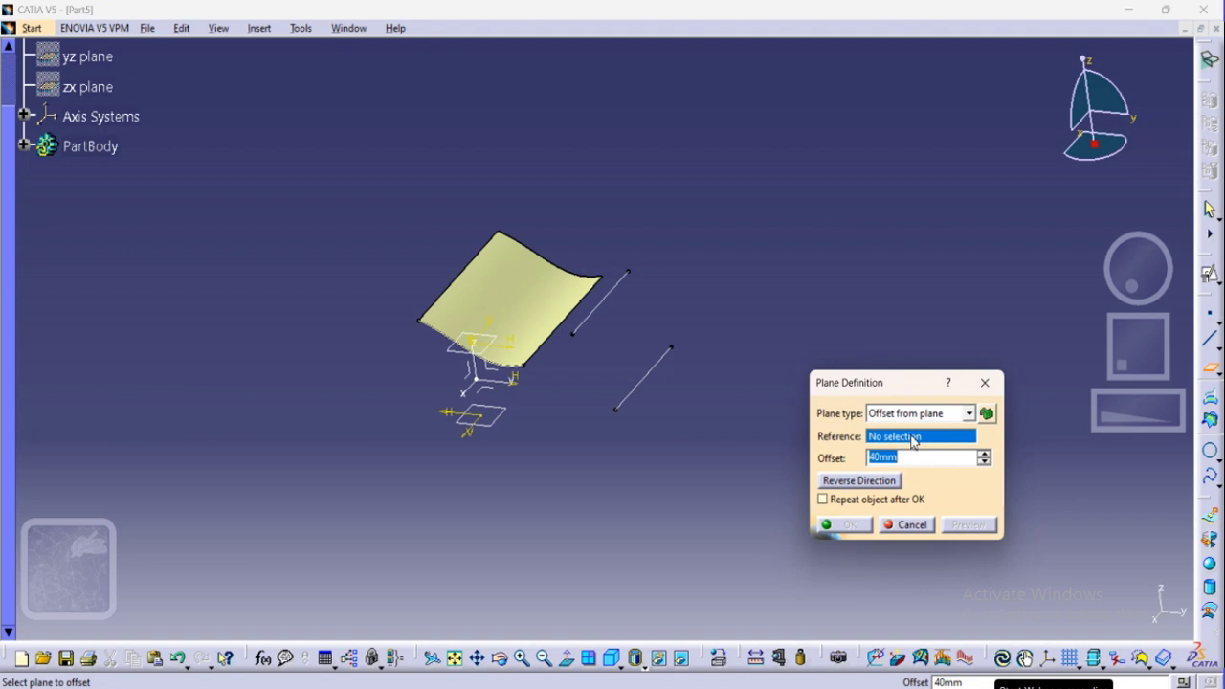
{"action": "left_click", "coordinate": [902, 436]}
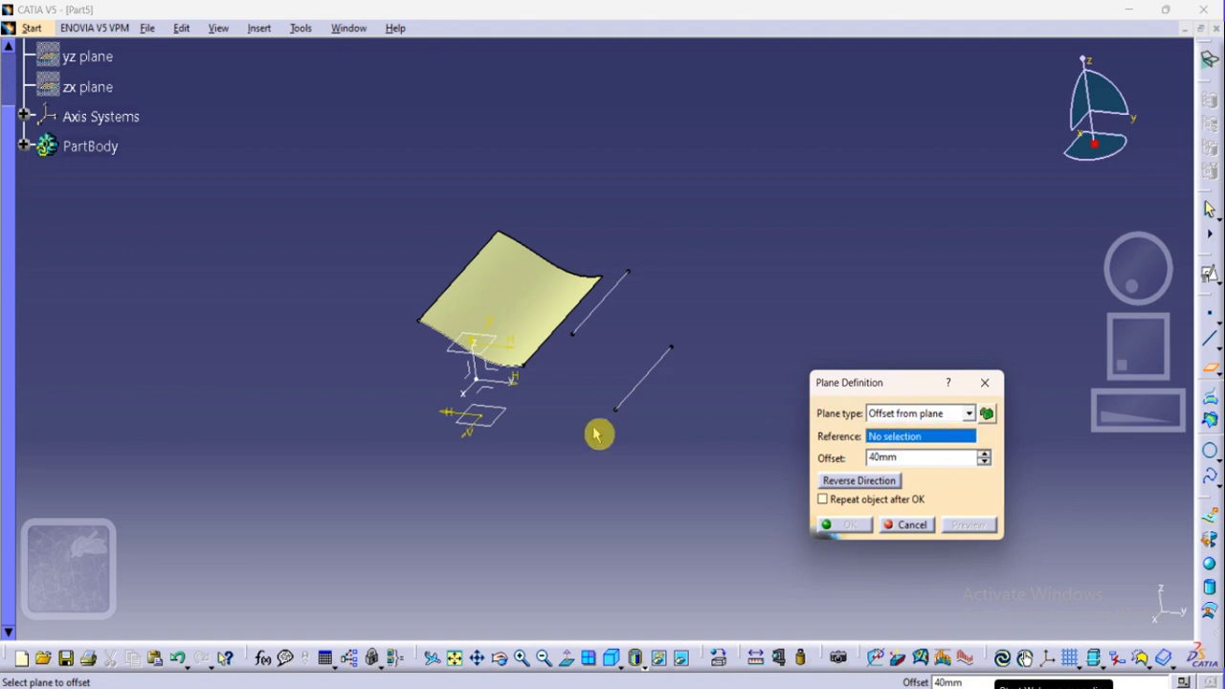
{"action": "left_click", "coordinate": [476, 378]}
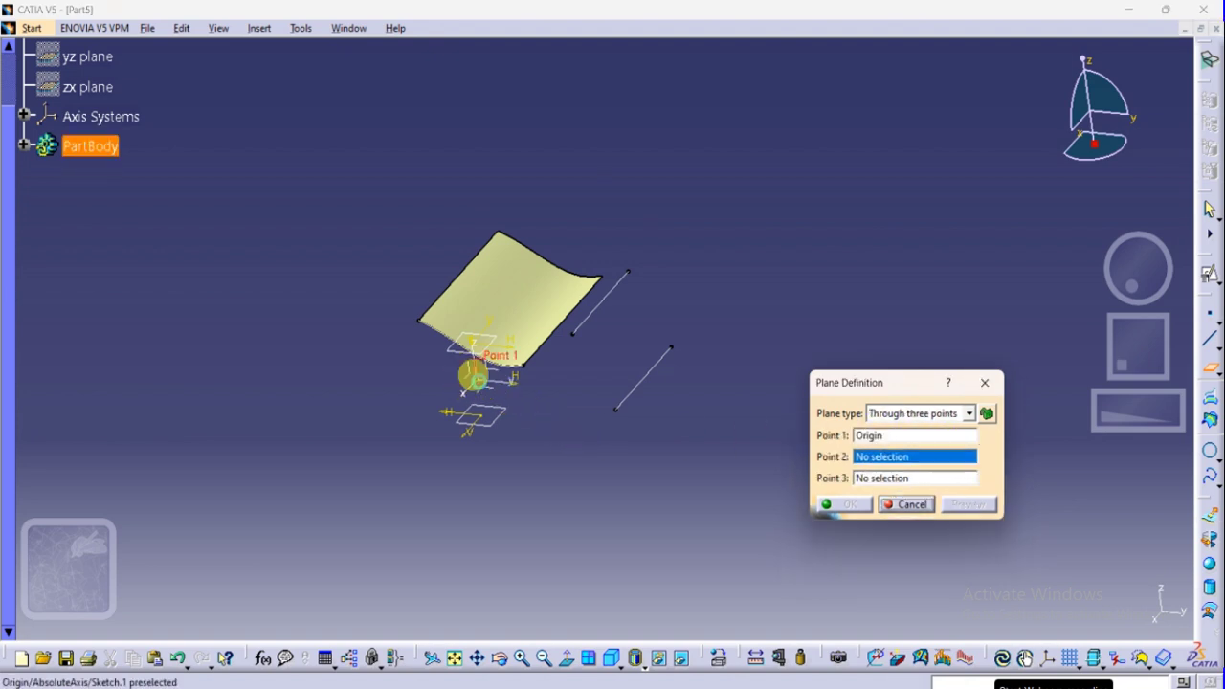
{"action": "left_click", "coordinate": [875, 436]}
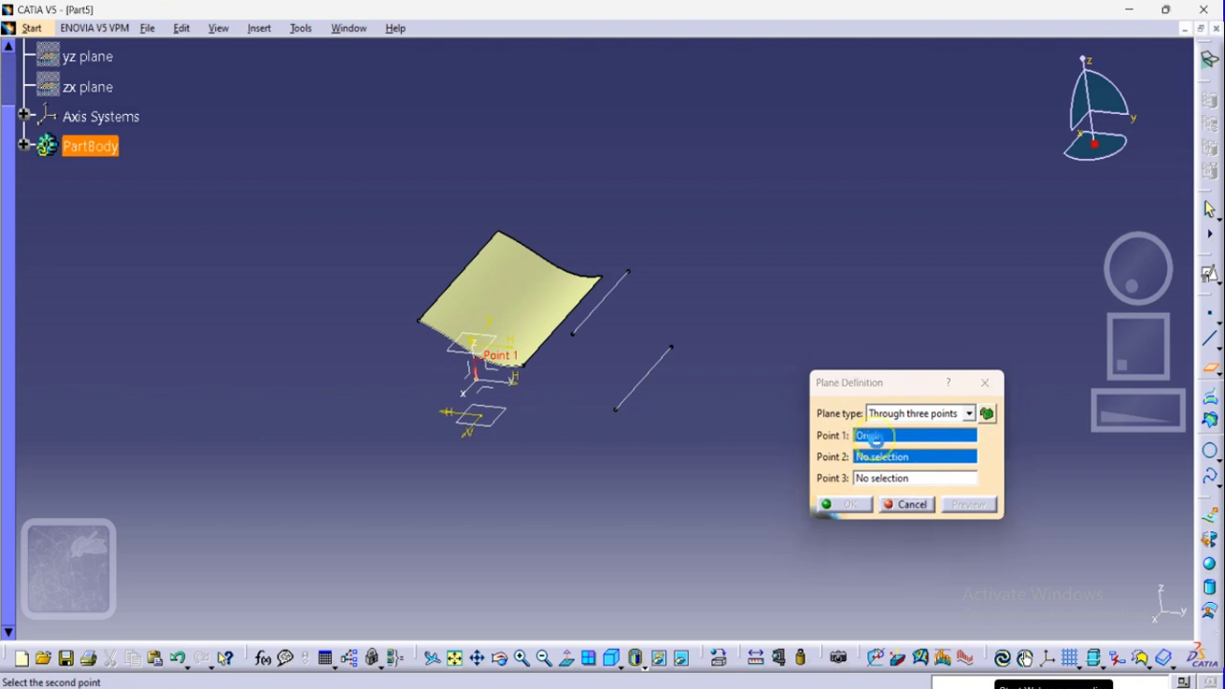
{"action": "left_click", "coordinate": [505, 386]}
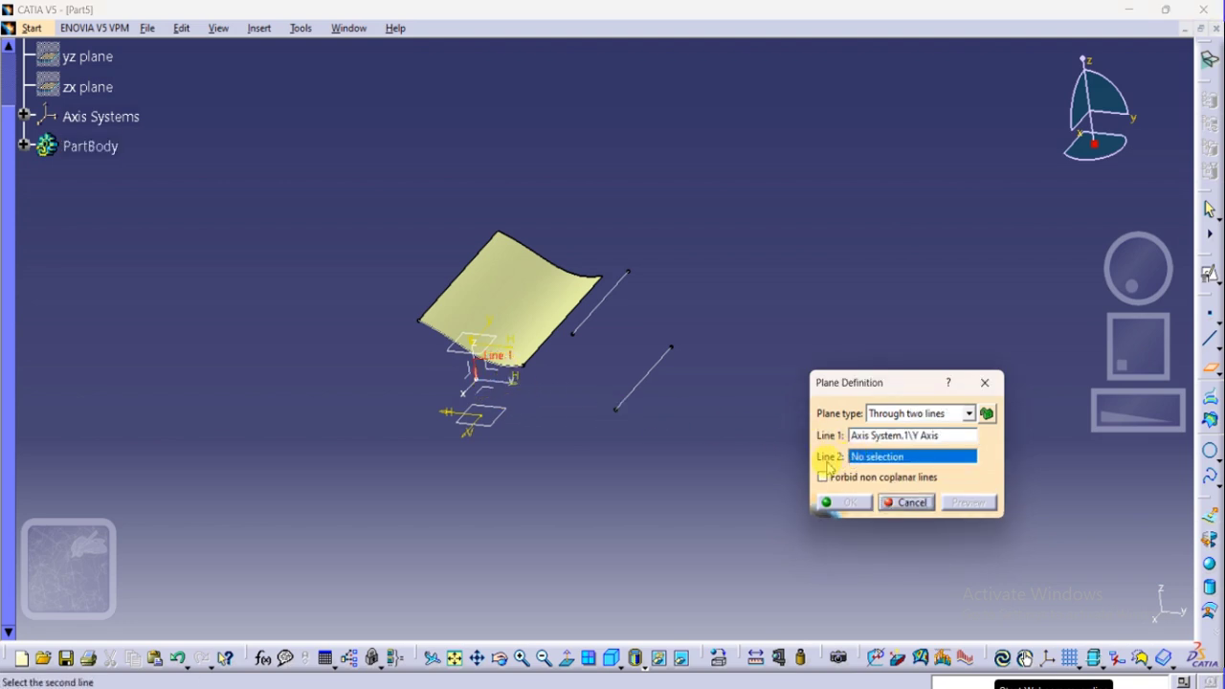
{"action": "left_click", "coordinate": [478, 395]}
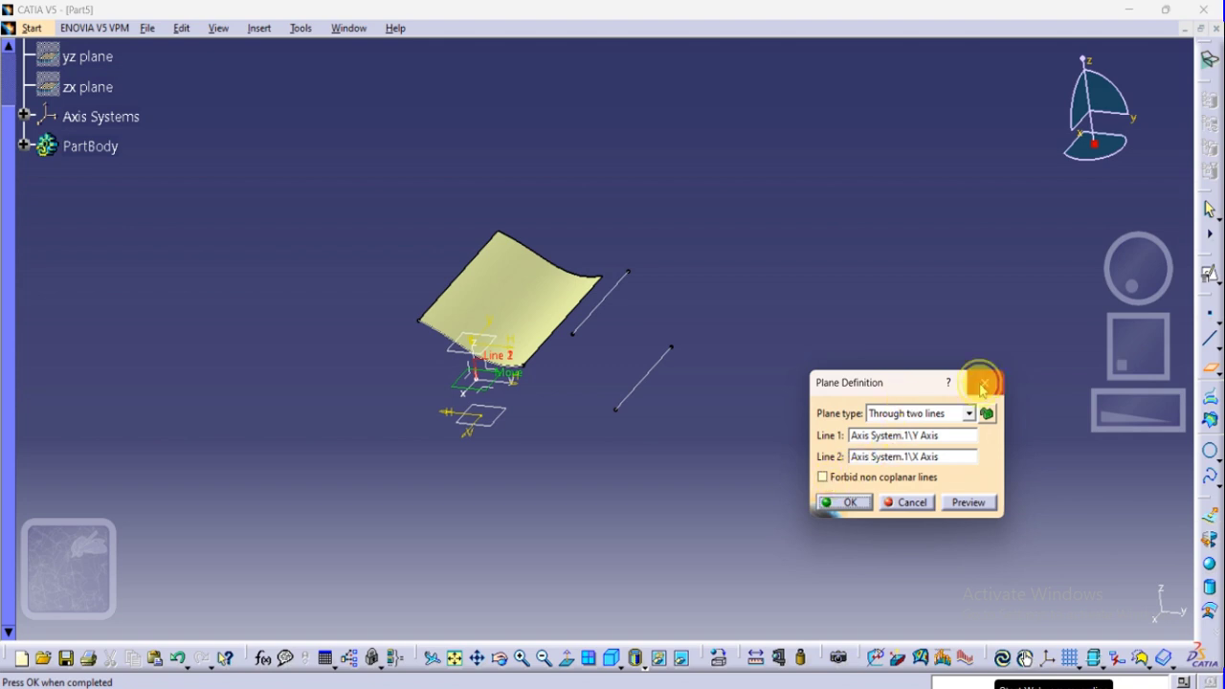
{"action": "left_click", "coordinate": [984, 381]}
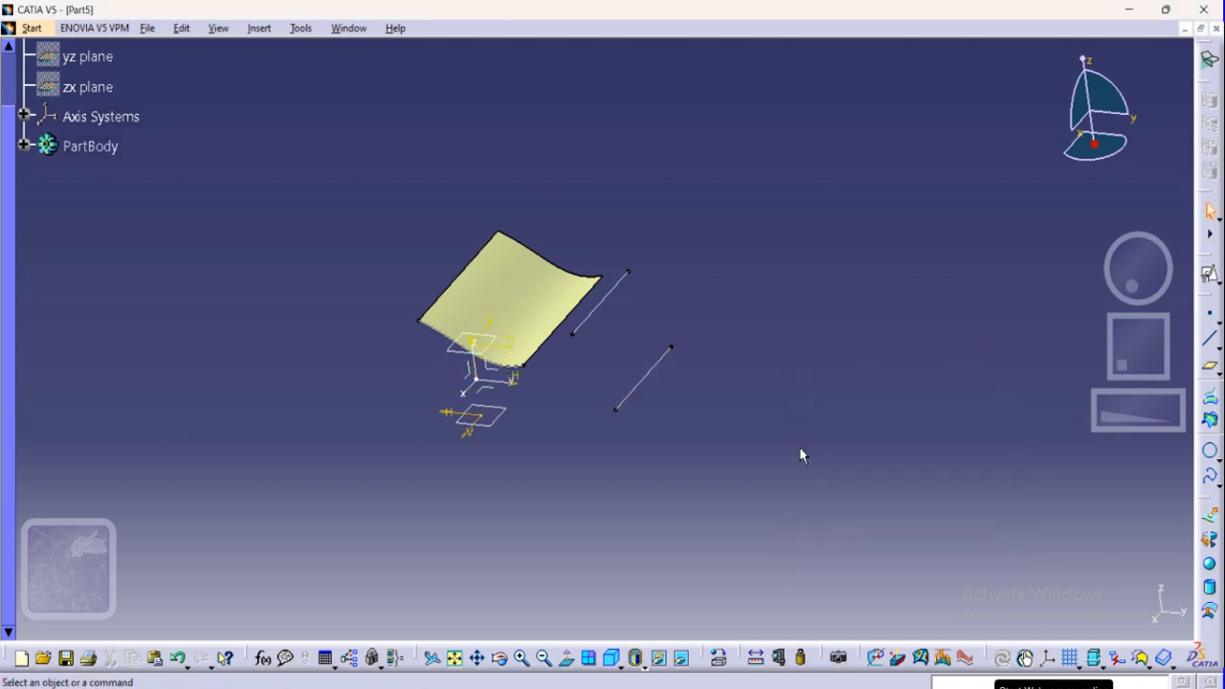
Step: Create a plane offset 20 mm from the lower offset plane, midway between the two existing offset planes
{"action": "left_click", "coordinate": [769, 464]}
{"action": "left_click", "coordinate": [760, 408]}
{"action": "left_click", "coordinate": [763, 483]}
{"action": "middle_click_drag", "start_coordinate": [501, 445], "coordinate": [566, 503]}
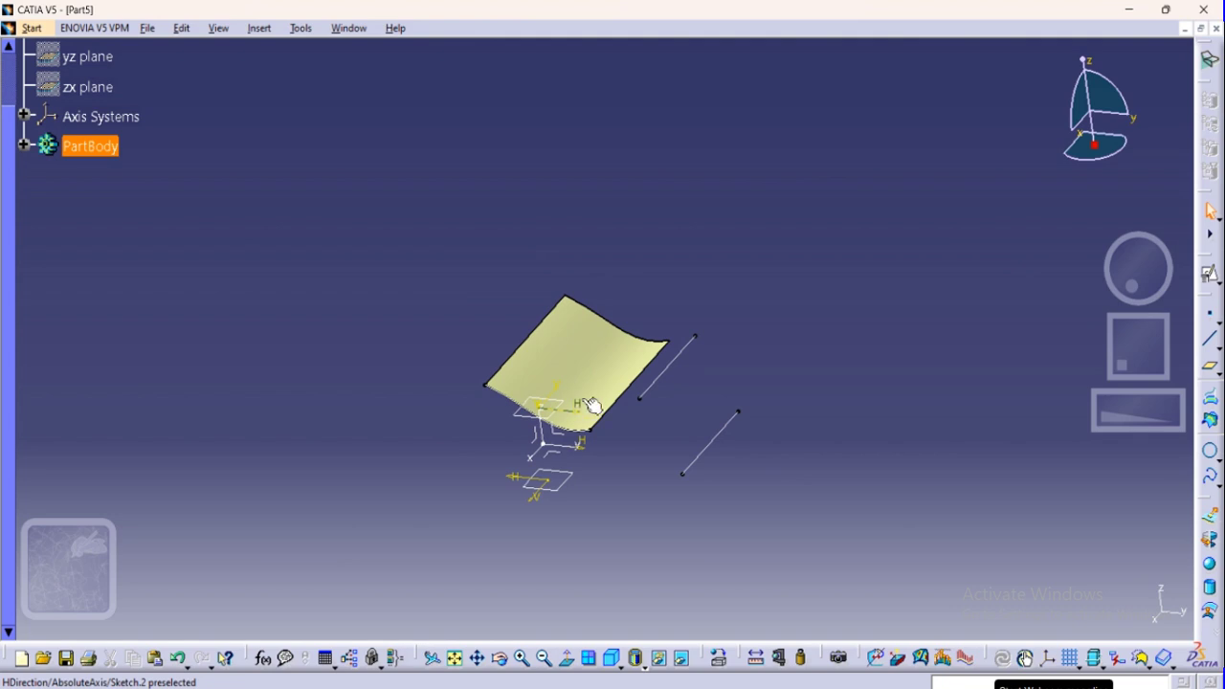
{"action": "left_click", "coordinate": [1209, 367]}
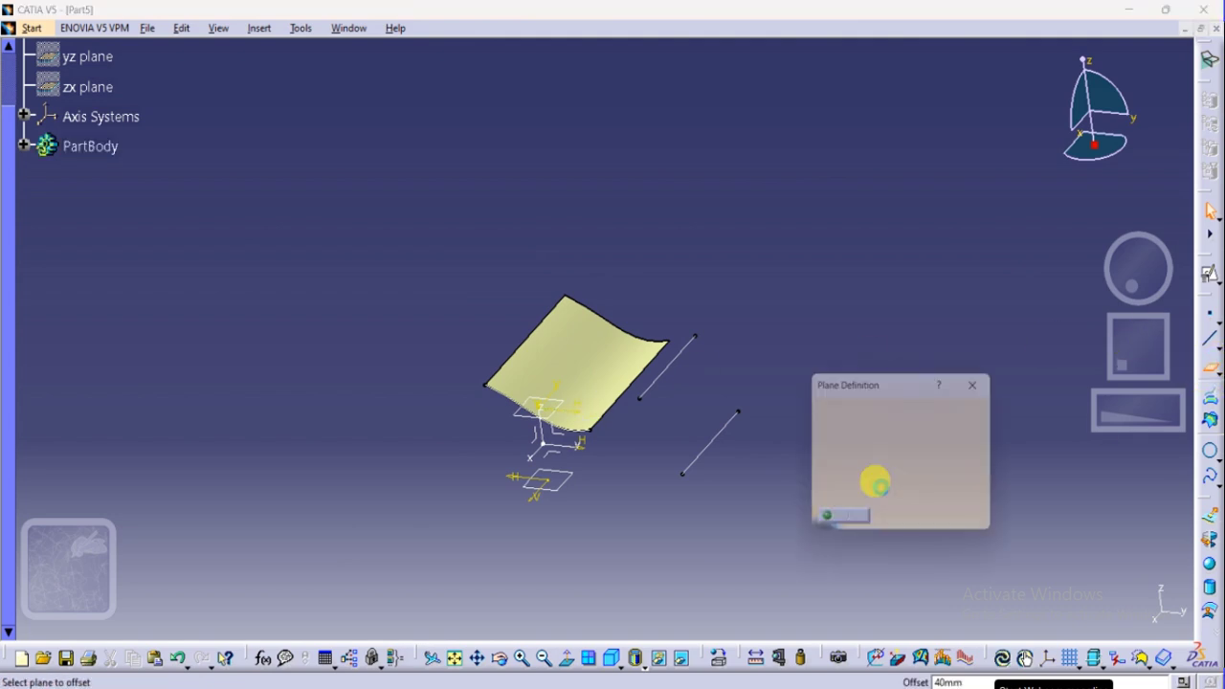
{"action": "left_click", "coordinate": [561, 479]}
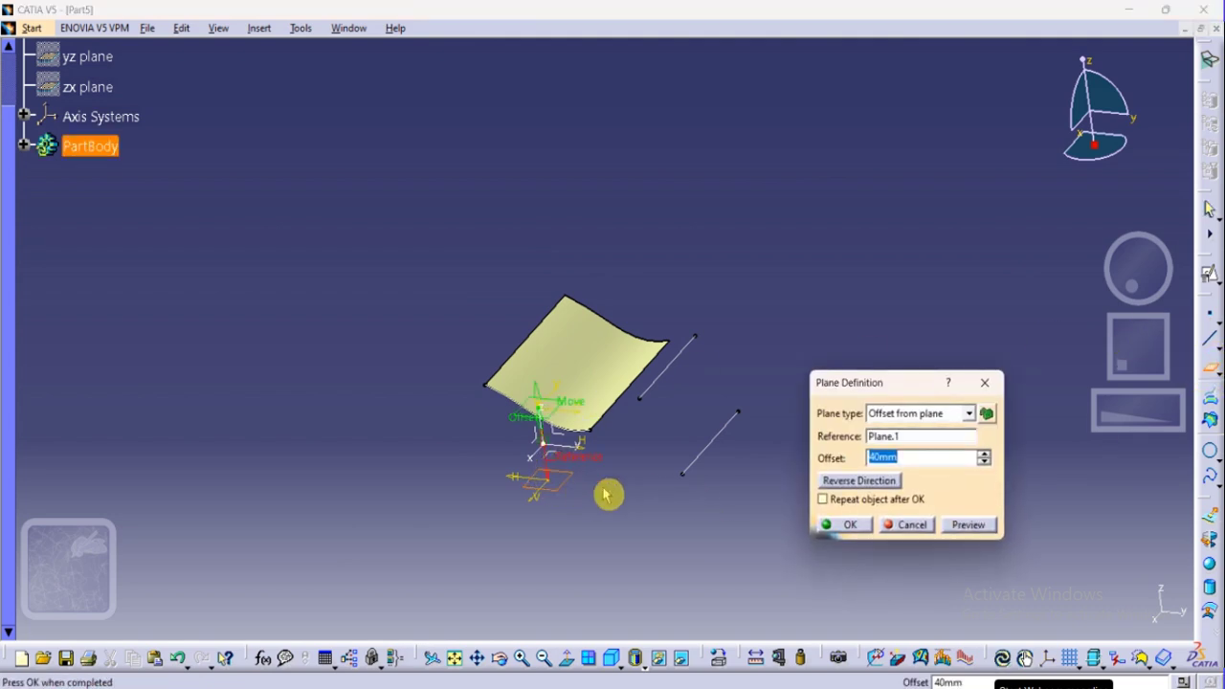
{"action": "type", "text": "2"}
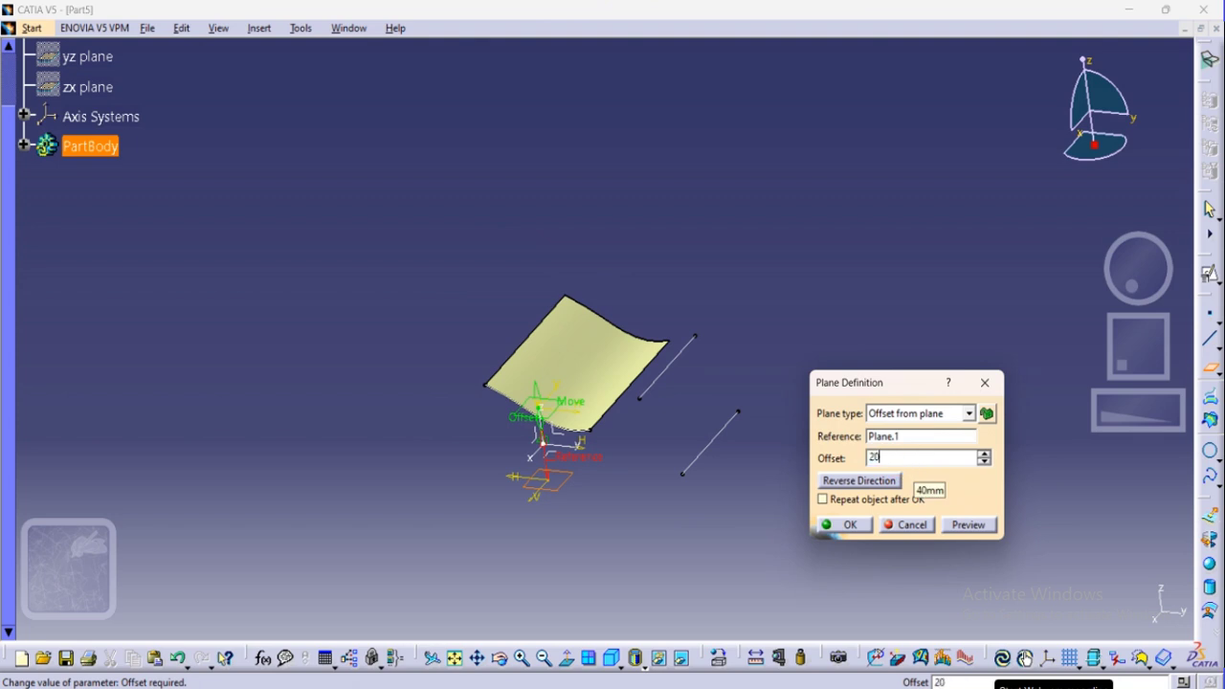
{"action": "type", "text": "0"}
{"action": "key", "text": "Return"}
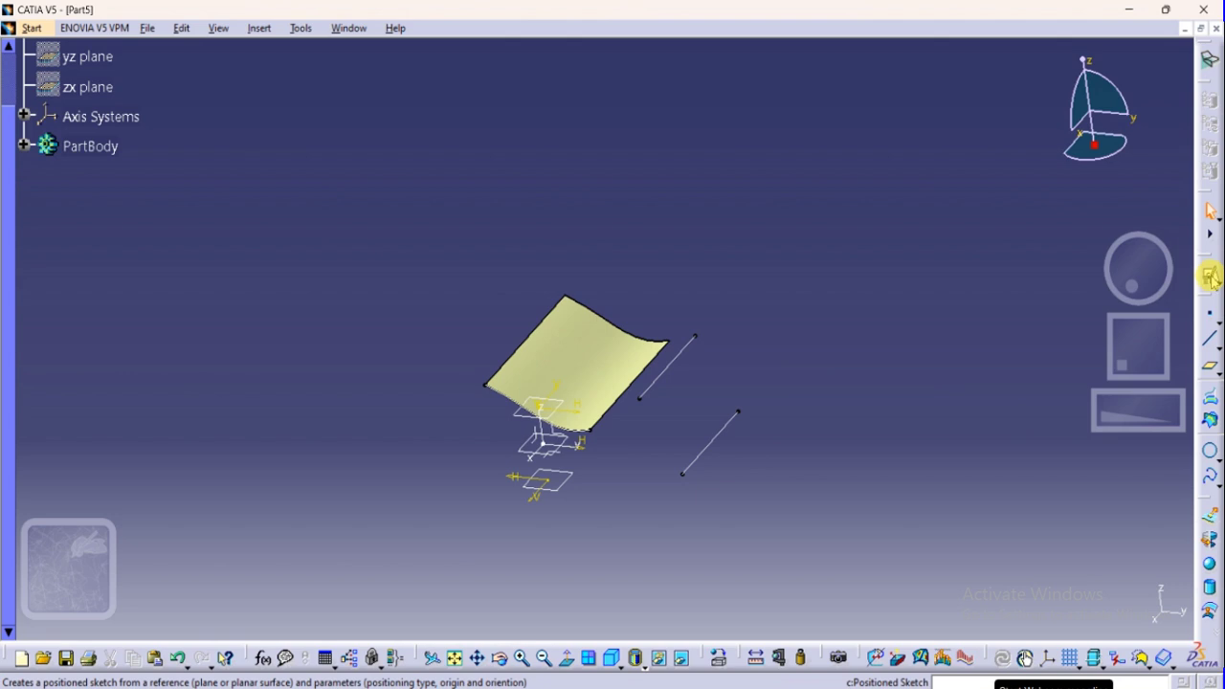
Step: Create a positioned sketch on the middle offset plane with the default origin and orientation
{"action": "left_click", "coordinate": [515, 453]}
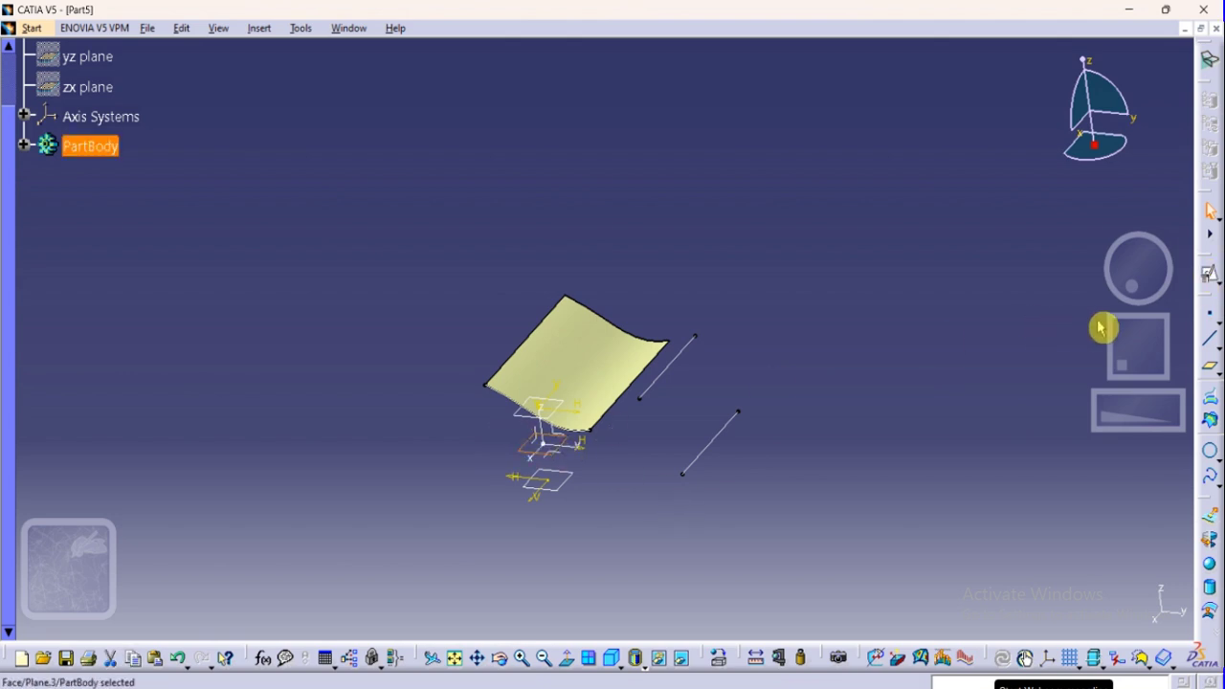
{"action": "left_click", "coordinate": [1210, 274]}
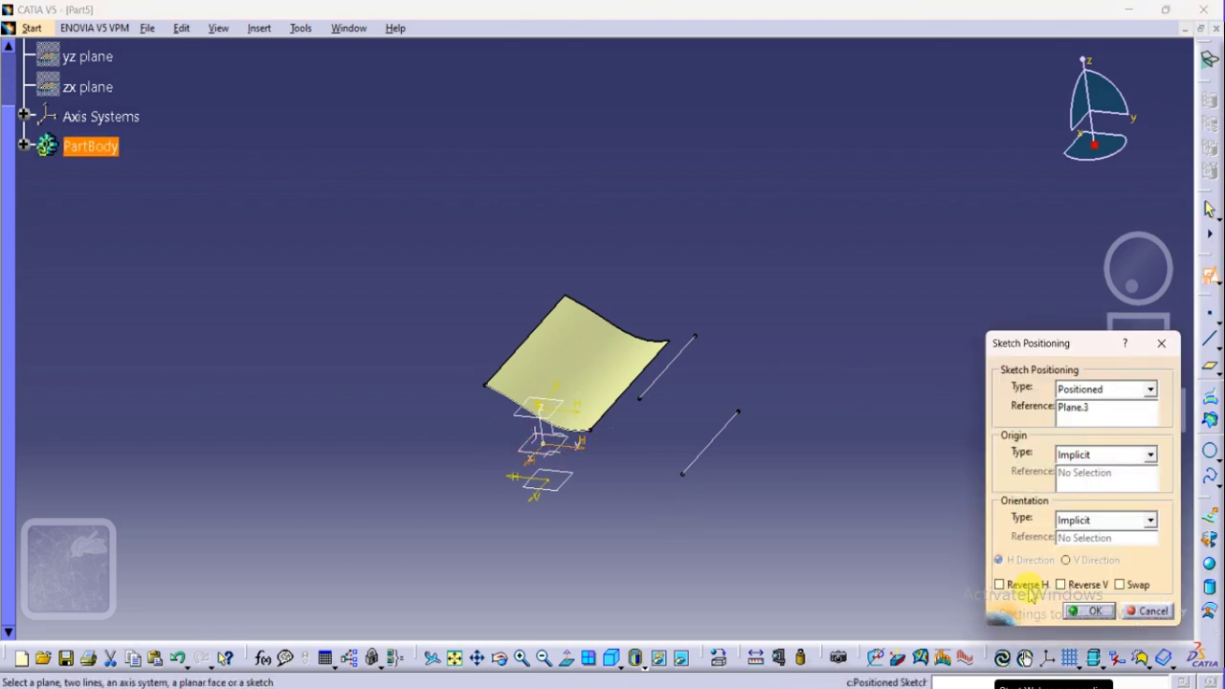
{"action": "left_click", "coordinate": [1087, 610]}
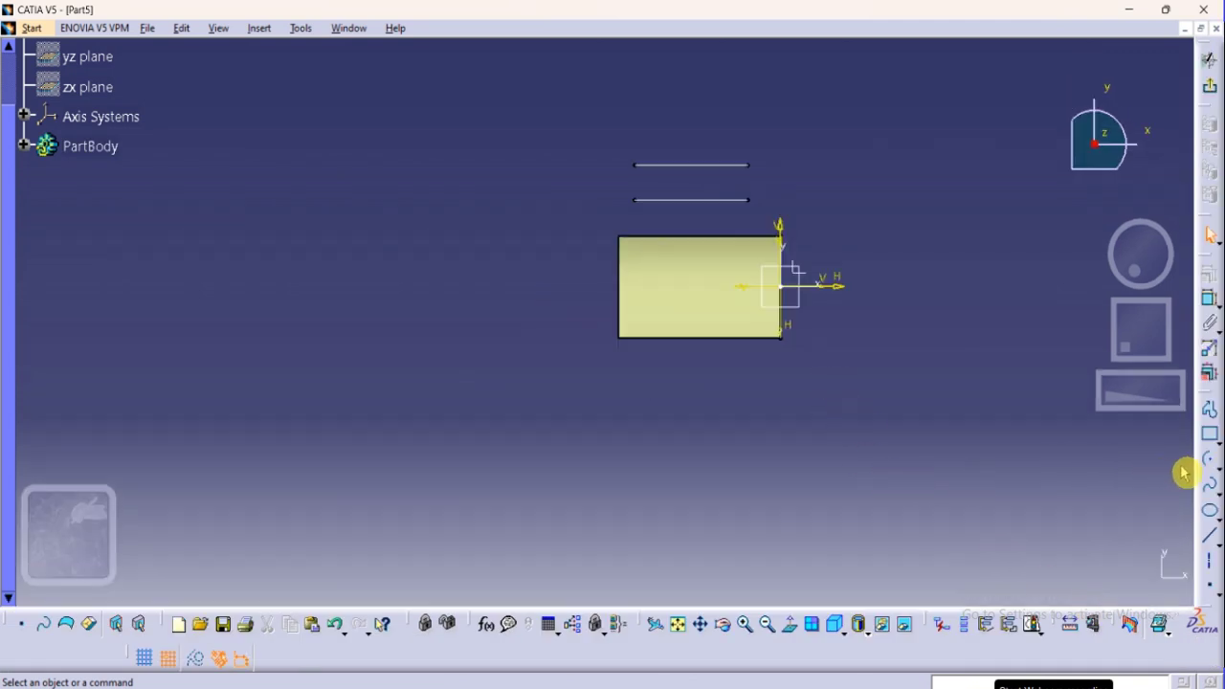
Step: Sketch a horizontal line about 70 mm long from about (-90, 60) mm, midway between the two existing lines, and exit the sketch
{"action": "left_click", "coordinate": [1210, 536]}
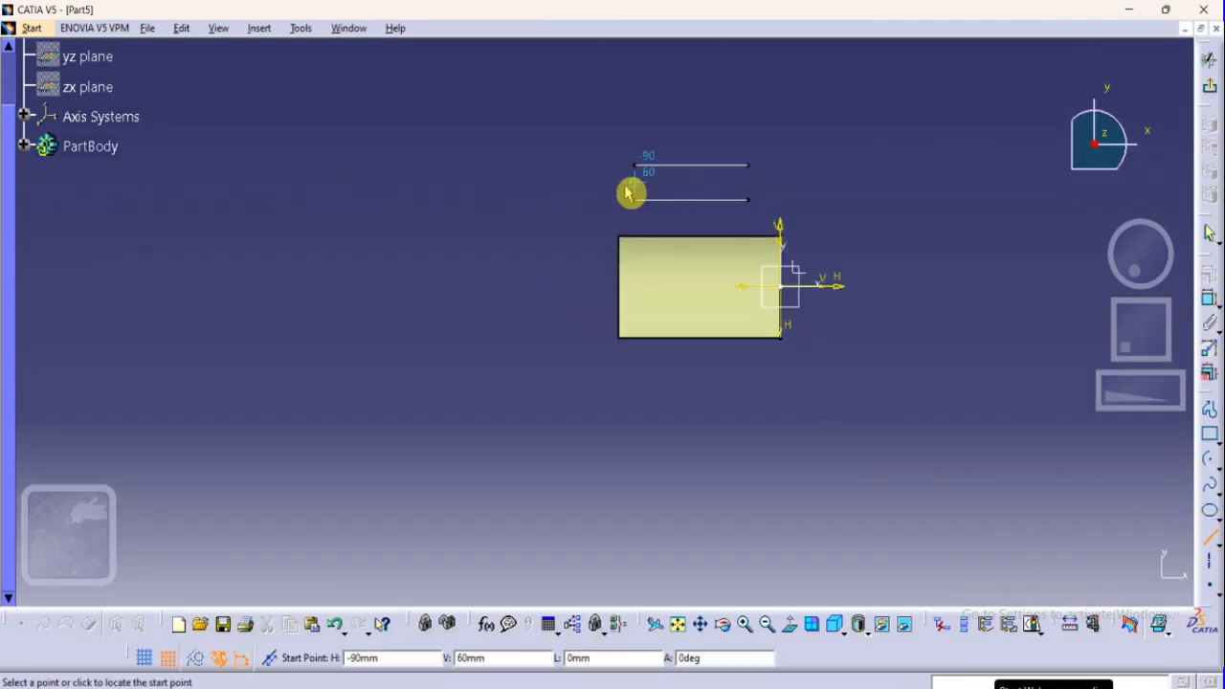
{"action": "left_click", "coordinate": [628, 188]}
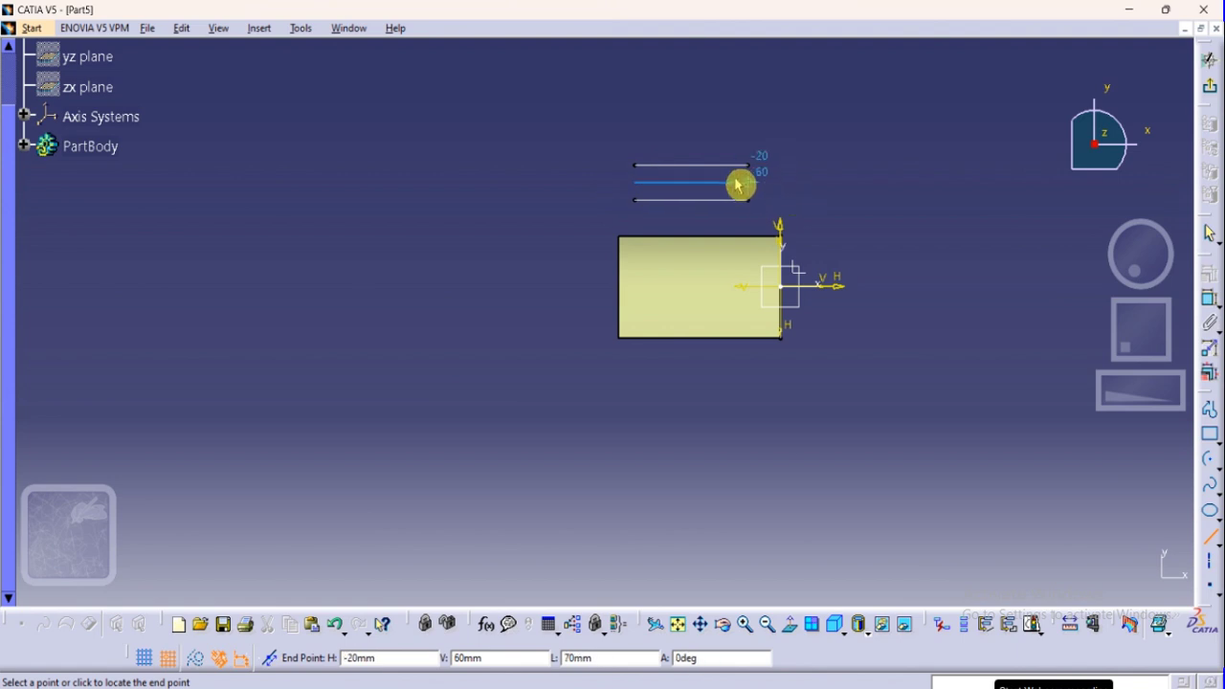
{"action": "left_click", "coordinate": [752, 183]}
{"action": "right_click", "coordinate": [750, 182]}
{"action": "left_click", "coordinate": [965, 289]}
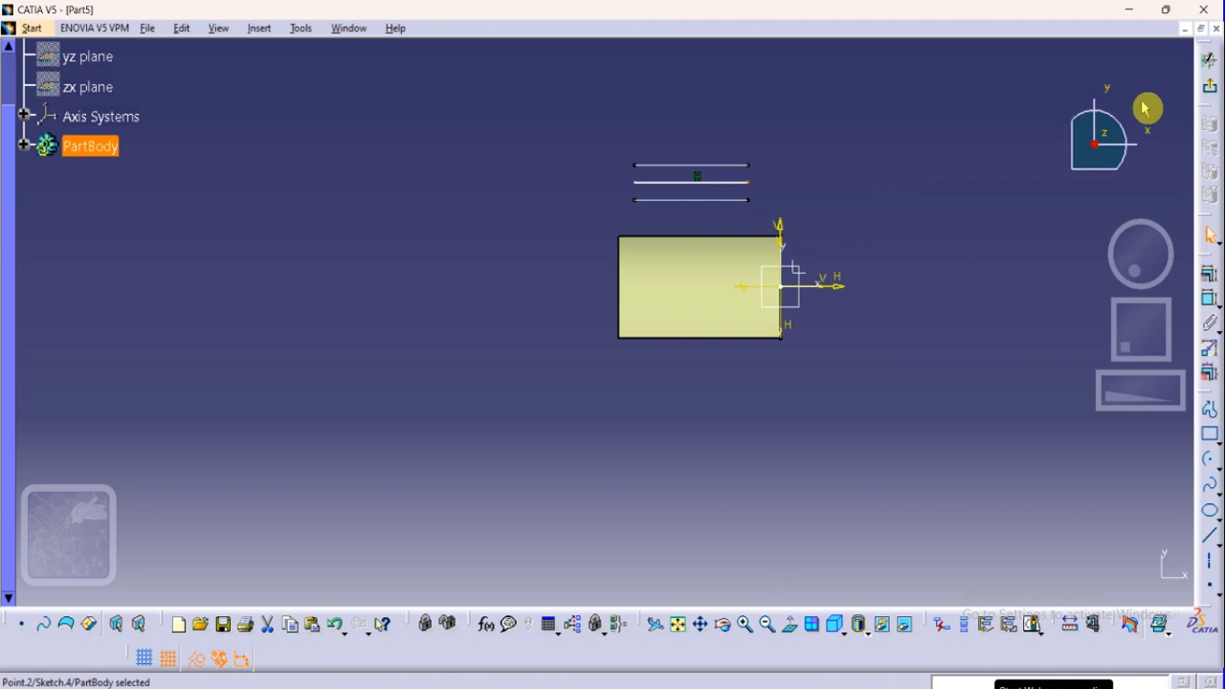
{"action": "left_click", "coordinate": [1210, 85]}
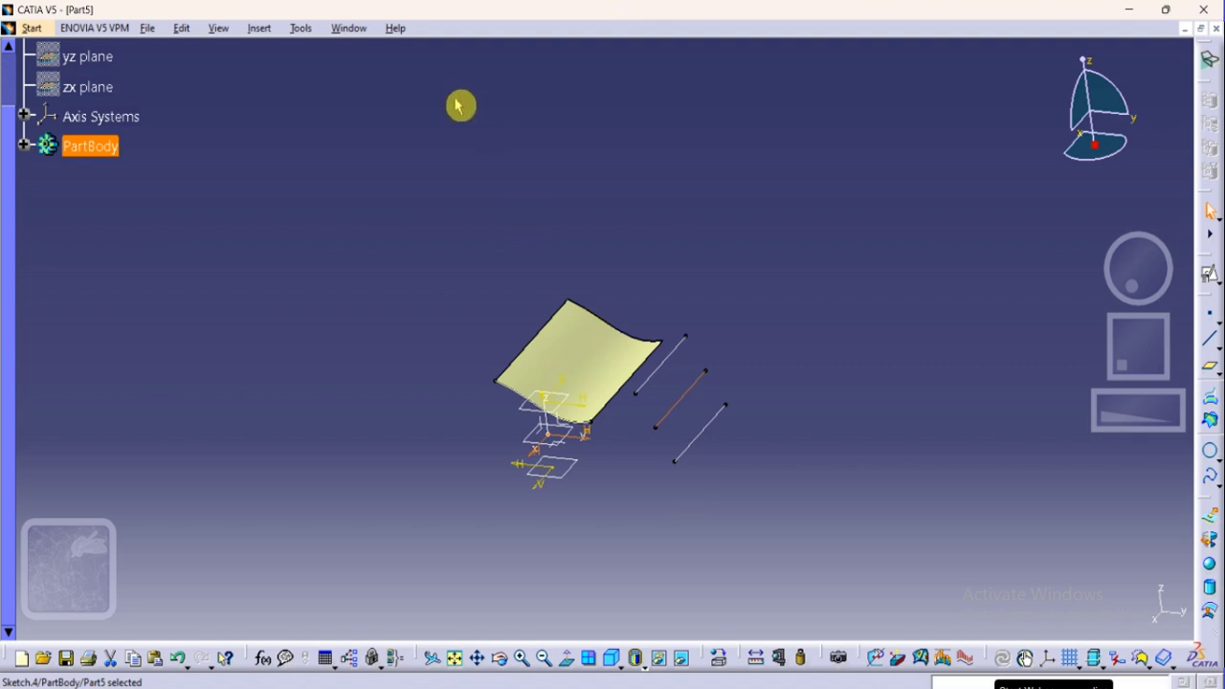
Step: Start a conic sweep with the Four guide curves subtype, using the extruded surface's edge nearest the lines as guide curve 1 and the surface as tangency
{"action": "left_click", "coordinate": [259, 30]}
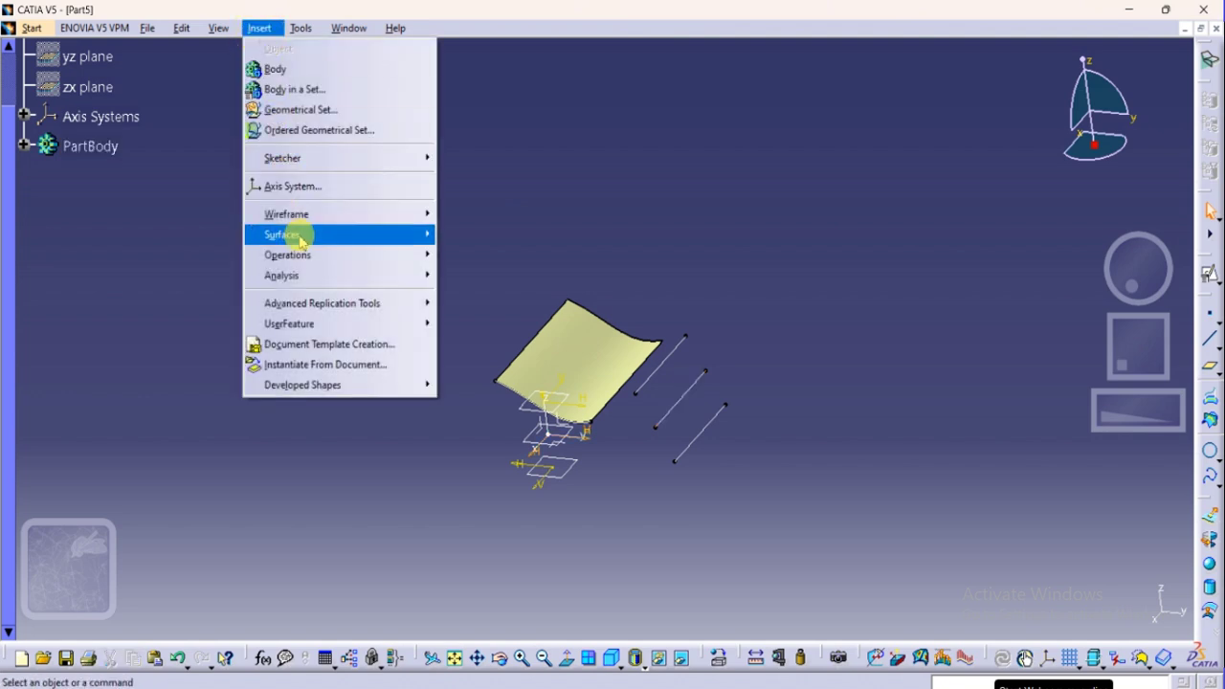
{"action": "mouse_move", "coordinate": [298, 235]}
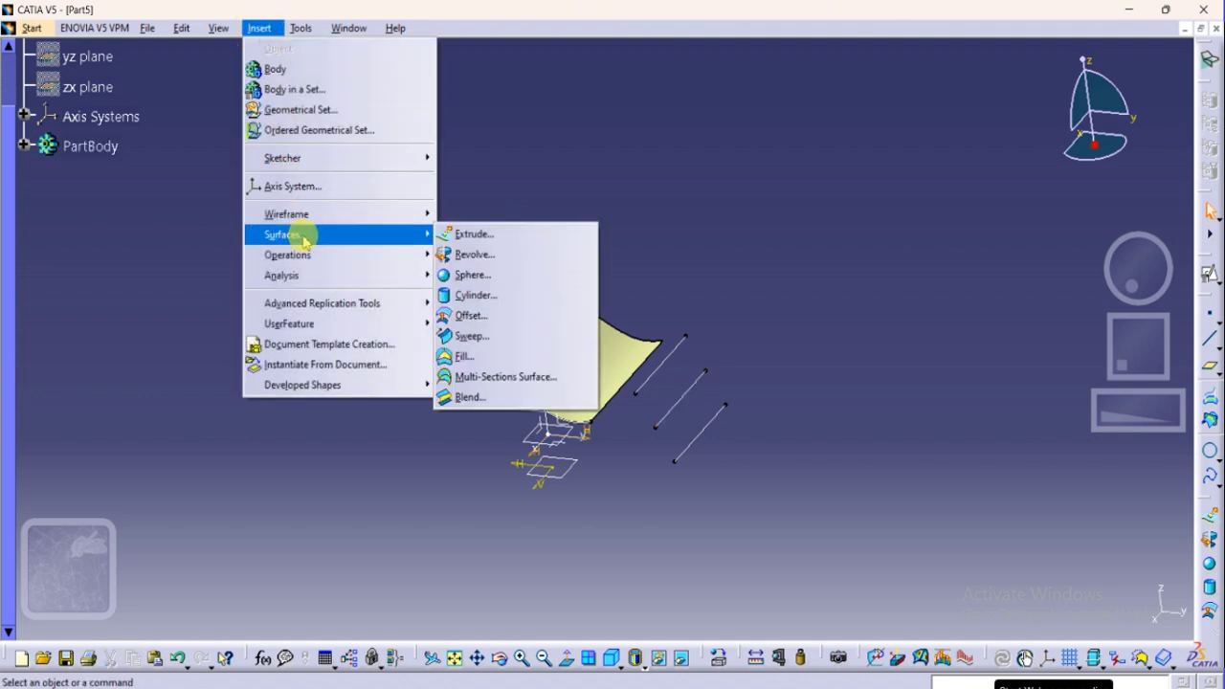
{"action": "left_click", "coordinate": [472, 339]}
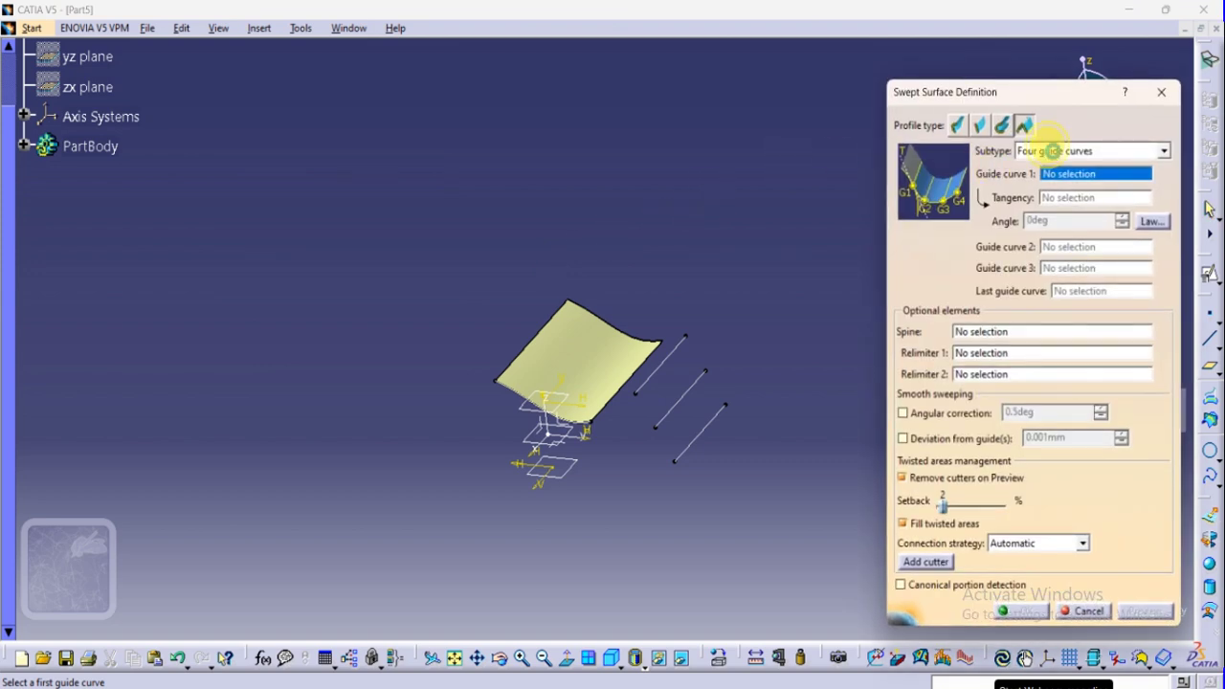
{"action": "left_click", "coordinate": [1046, 152]}
{"action": "left_click", "coordinate": [1068, 195]}
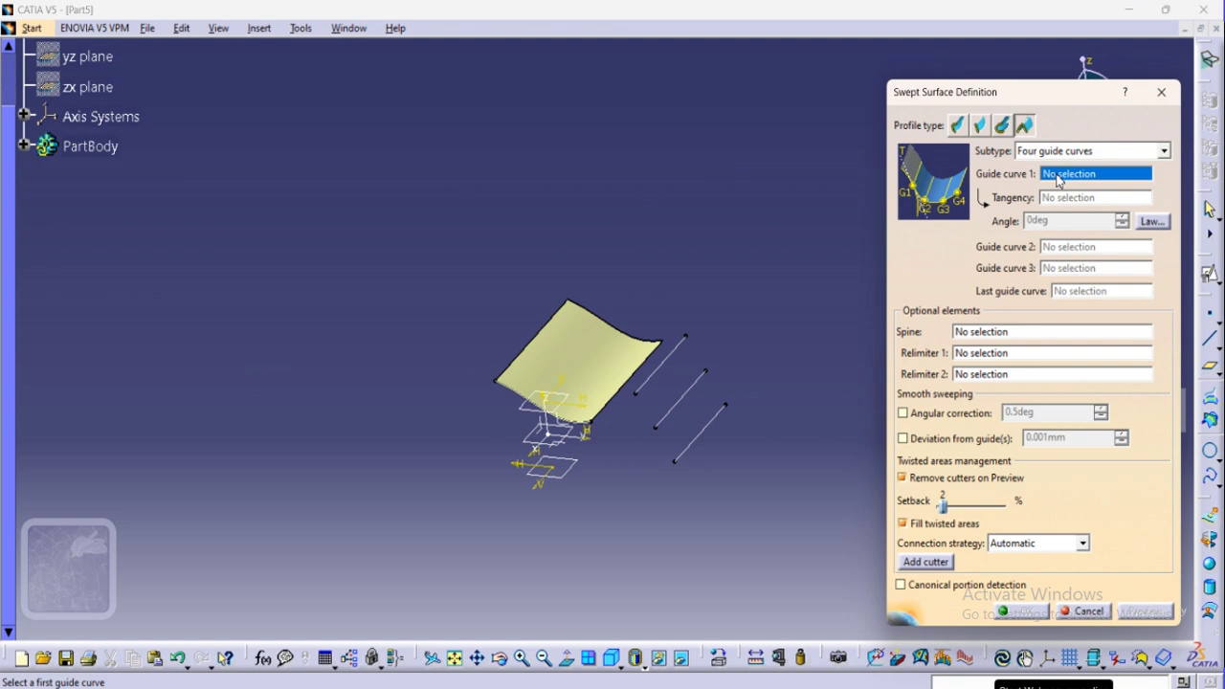
{"action": "left_click", "coordinate": [624, 387]}
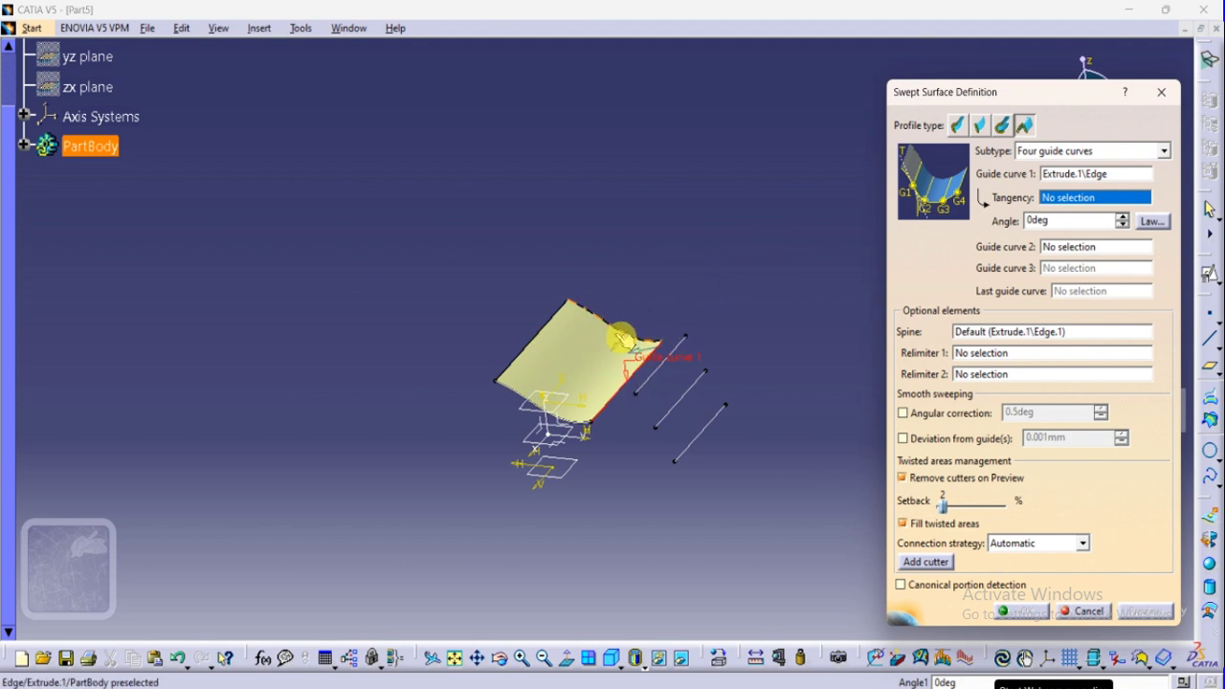
{"action": "left_click", "coordinate": [566, 364]}
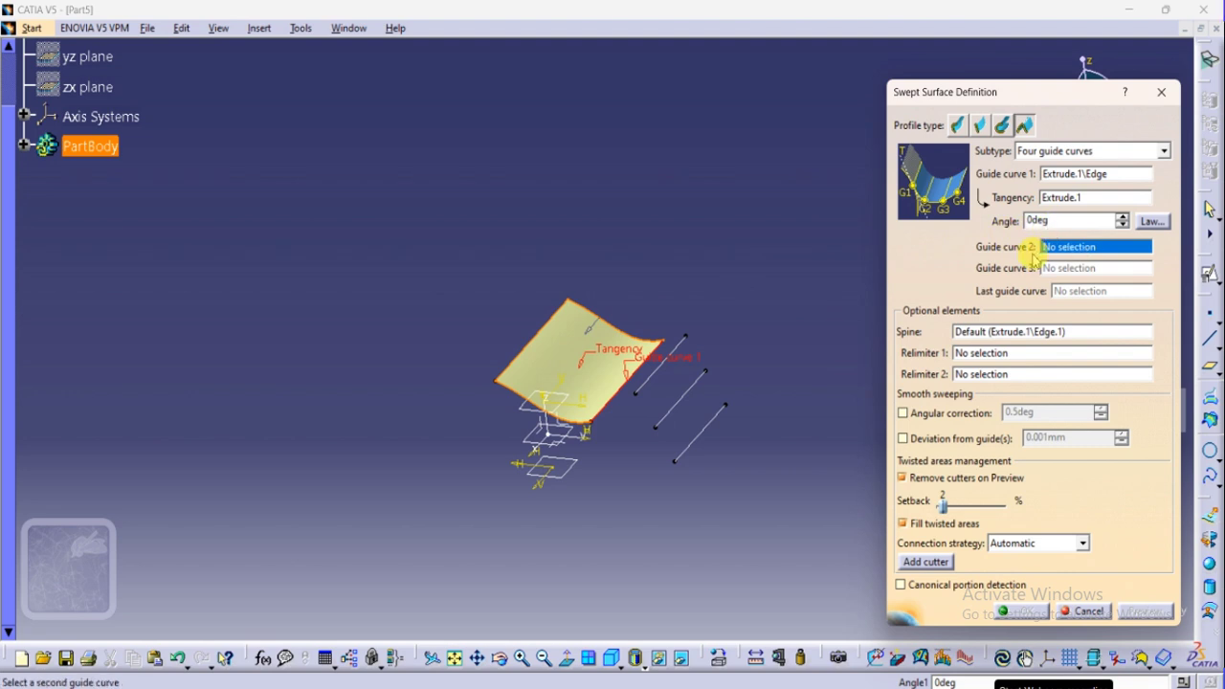
Step: Assign the upper, middle and lower sketched lines as guide curve 2, guide curve 3 and the last guide curve
{"action": "left_click", "coordinate": [656, 381]}
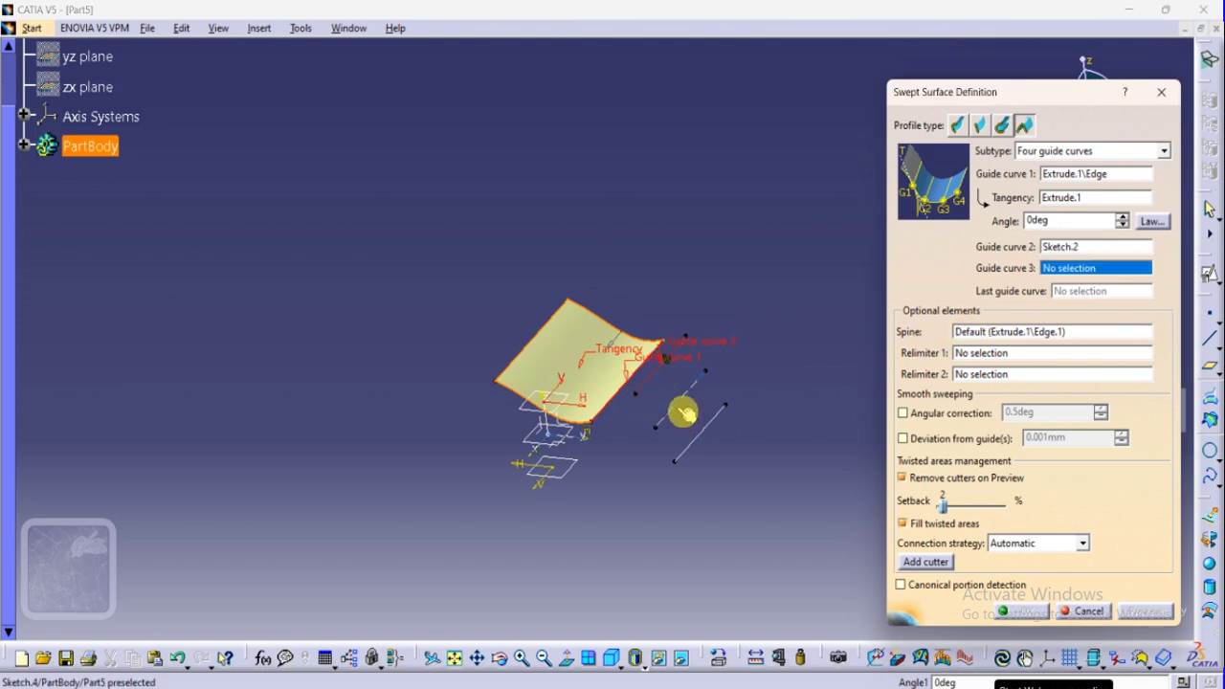
{"action": "left_click", "coordinate": [682, 412]}
{"action": "left_click", "coordinate": [700, 437]}
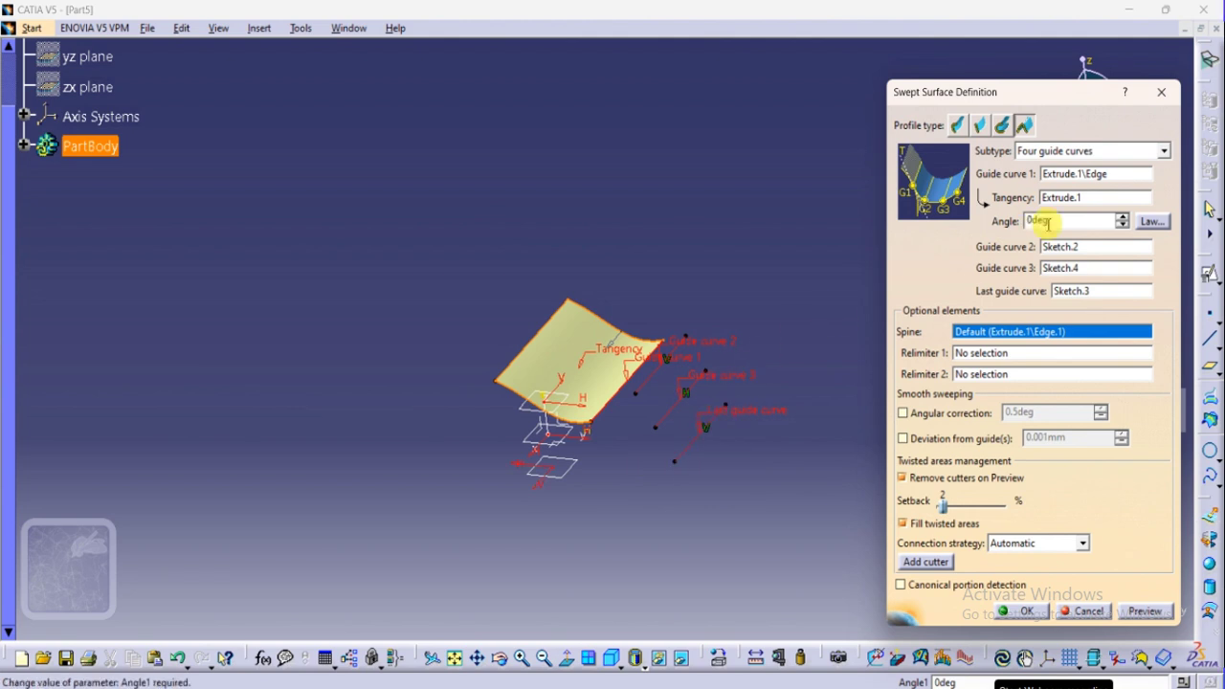
Step: Set the sweep's tangency angle at guide curve 1 to 19 degrees
{"action": "left_click", "coordinate": [1123, 218]}
{"action": "left_click", "coordinate": [1123, 217]}
{"action": "left_click", "coordinate": [1122, 218]}
{"action": "left_click", "coordinate": [1123, 218]}
{"action": "left_click", "coordinate": [1122, 218]}
{"action": "left_click", "coordinate": [1122, 218]}
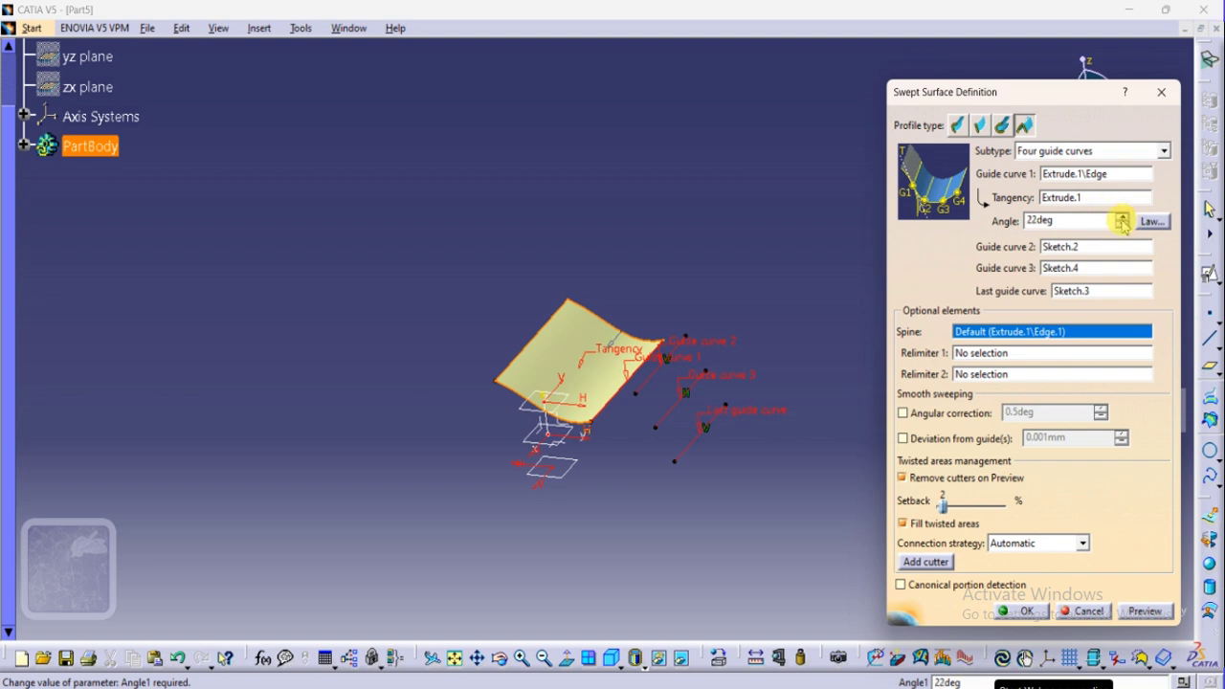
{"action": "left_click", "coordinate": [1122, 225]}
{"action": "left_click", "coordinate": [1122, 225]}
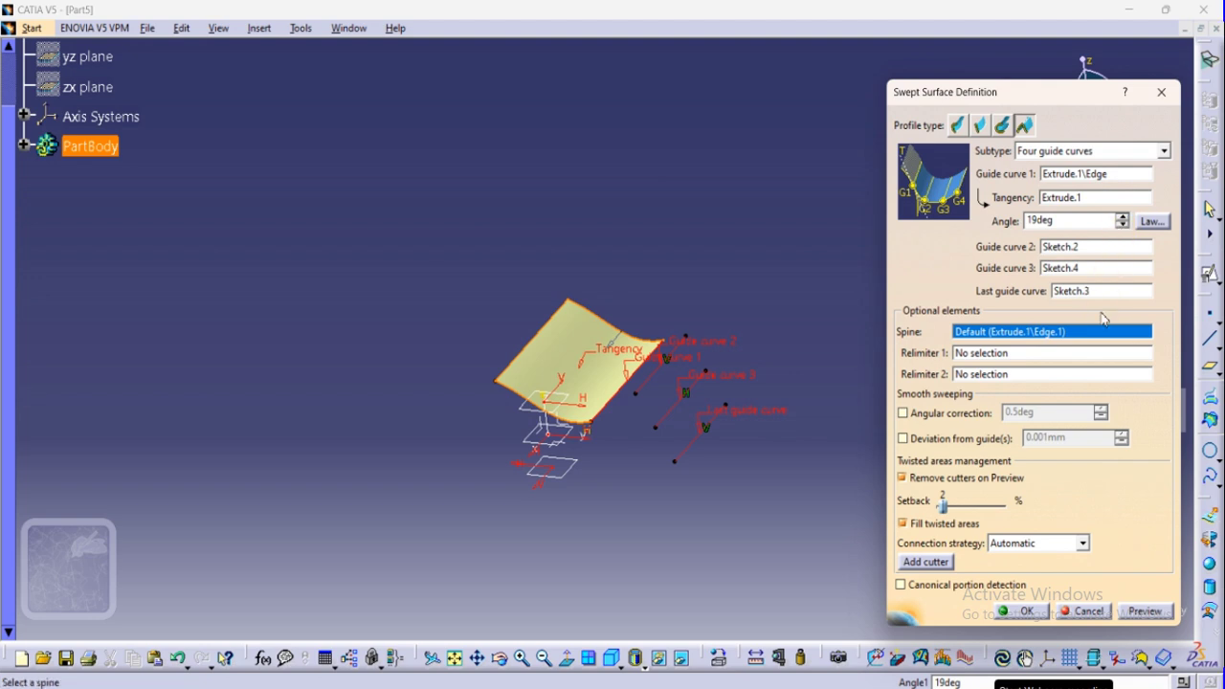
Step: Try to preview the four-guide-curve sweep with tangency angles of 19 and 5 degrees
{"action": "left_click", "coordinate": [1148, 616]}
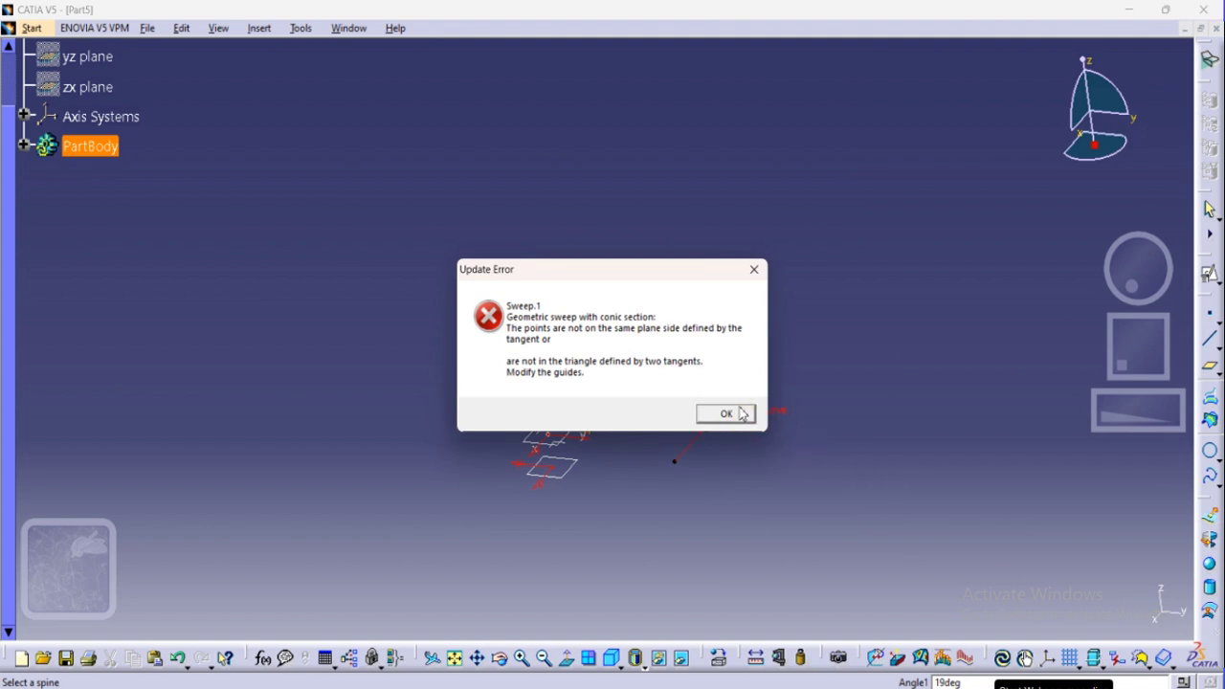
{"action": "left_click", "coordinate": [729, 415]}
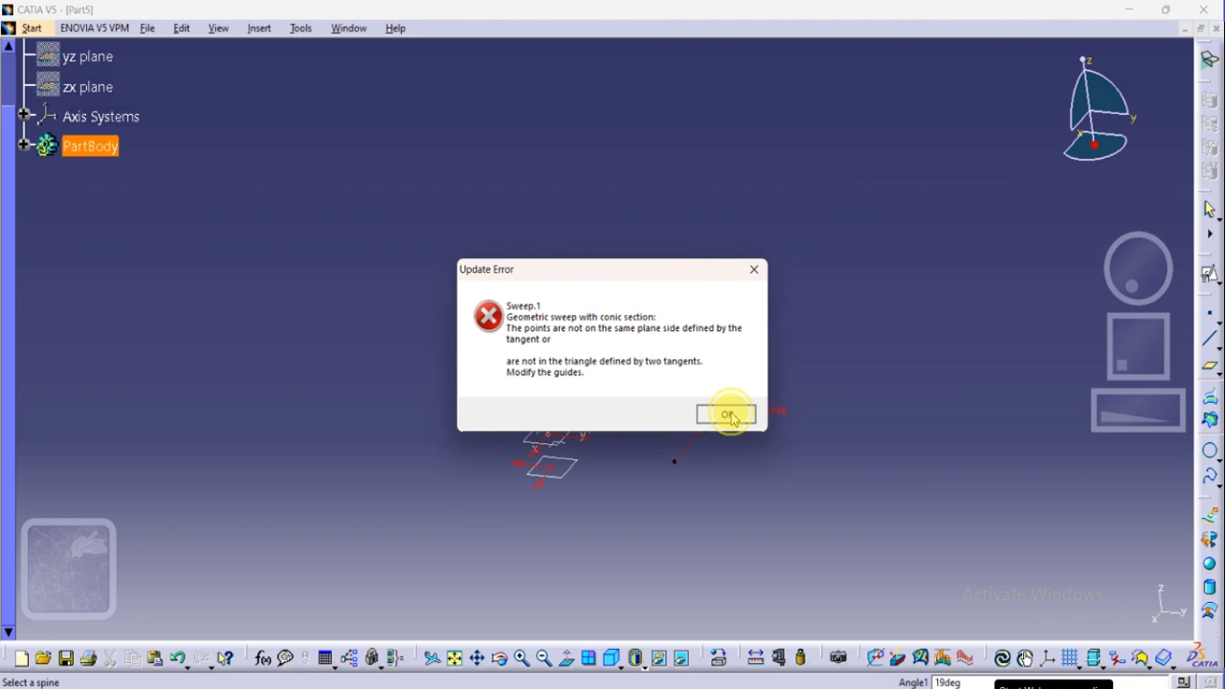
{"action": "left_click", "coordinate": [1124, 225]}
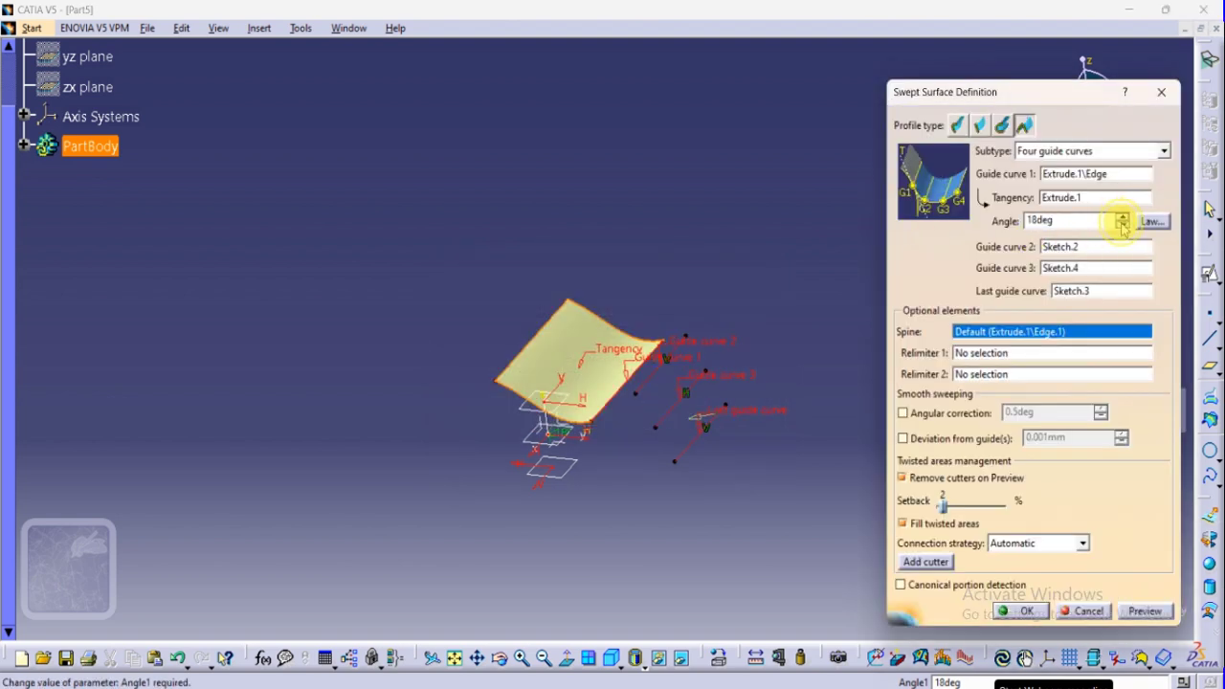
{"action": "left_click", "coordinate": [1123, 225]}
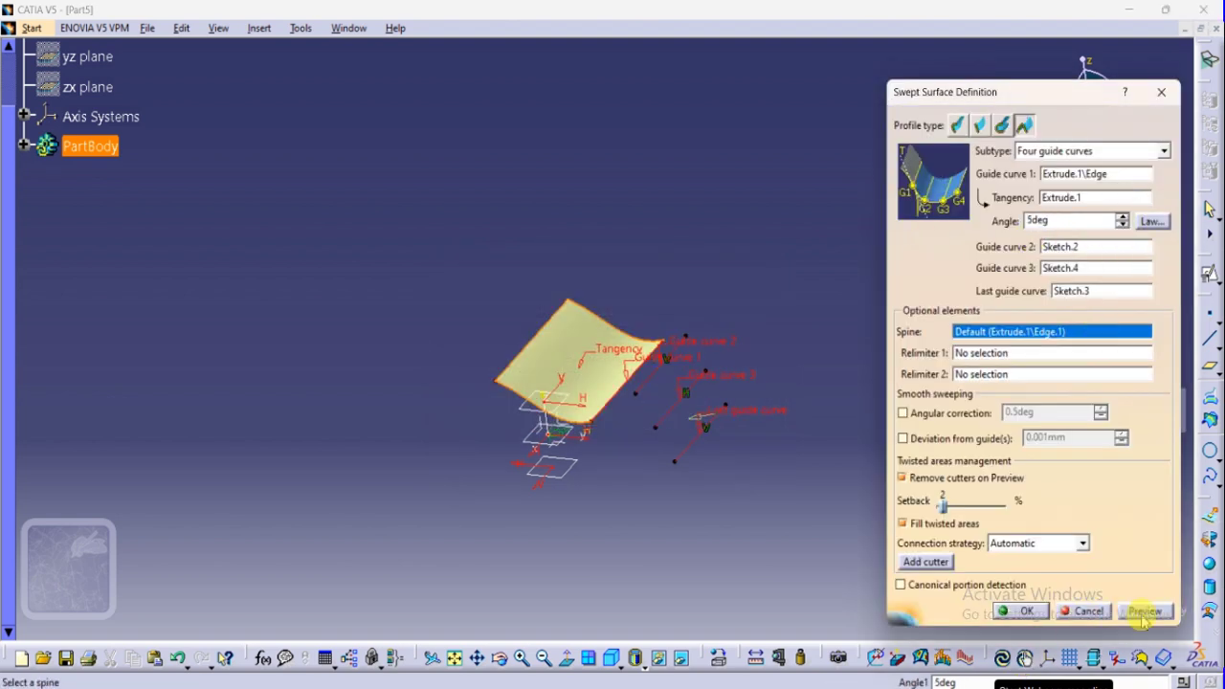
{"action": "left_click", "coordinate": [1143, 617]}
{"action": "left_click", "coordinate": [731, 413]}
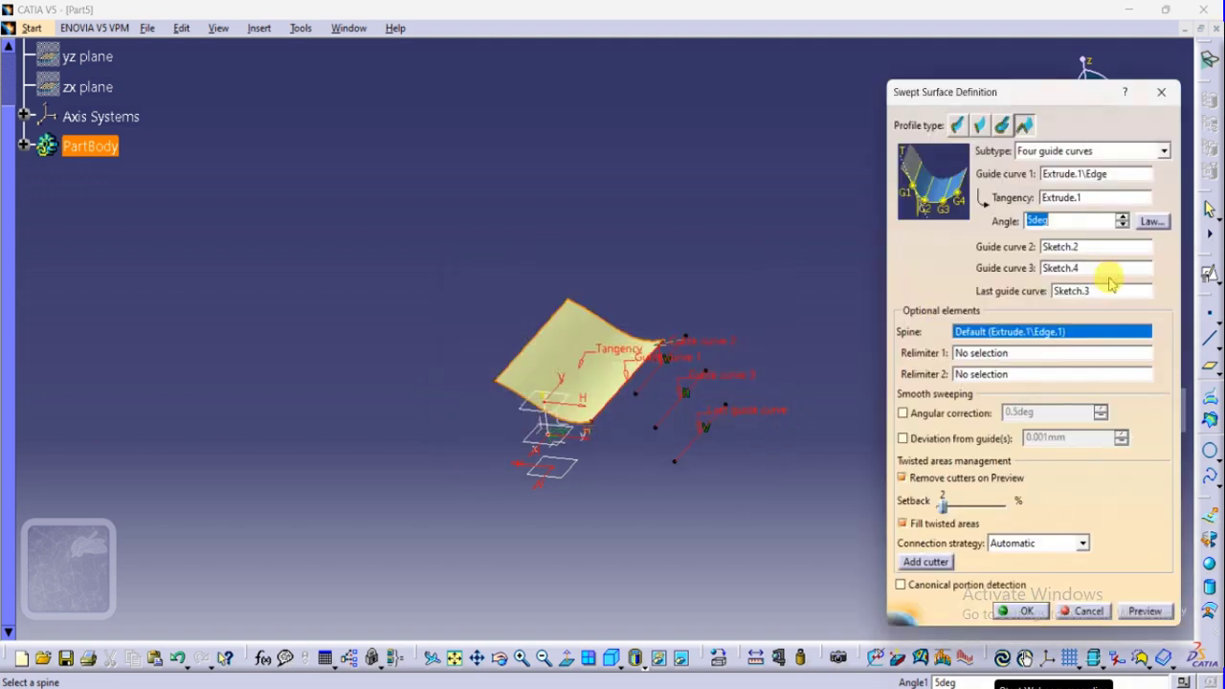
Step: Try to preview the sweep with the tangency angle reduced to 3 and 2 degrees
{"action": "left_click", "coordinate": [1122, 225]}
{"action": "left_click", "coordinate": [1122, 225]}
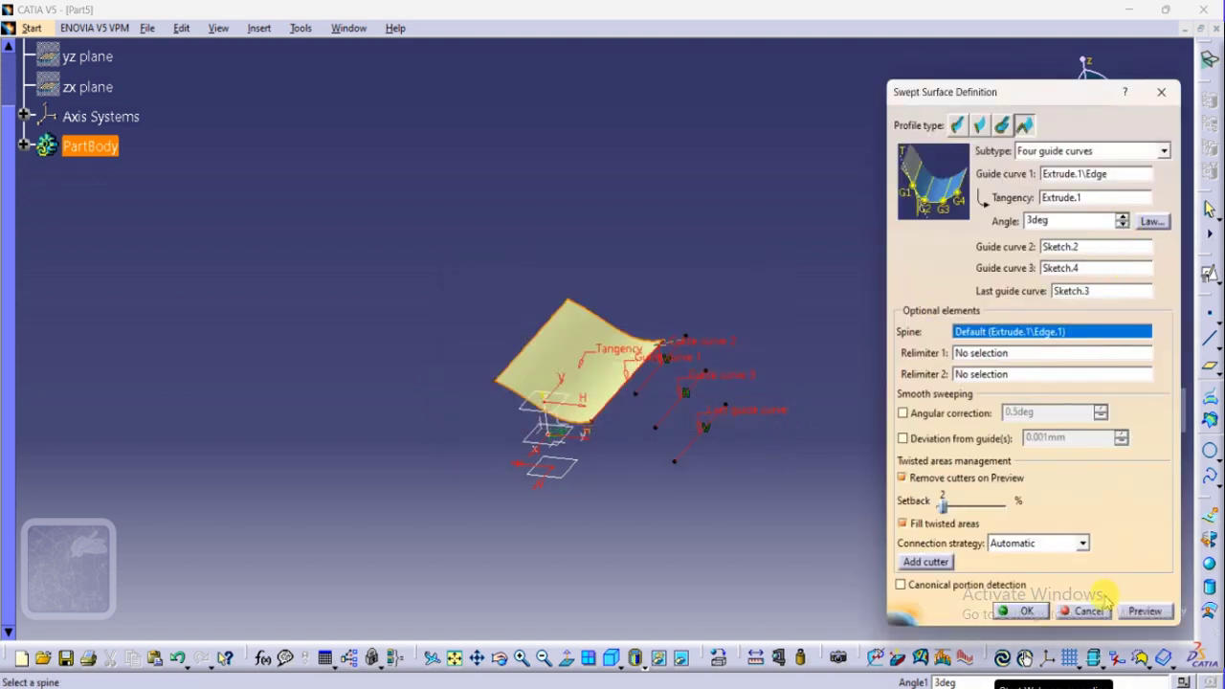
{"action": "left_click", "coordinate": [1144, 611]}
{"action": "left_click", "coordinate": [738, 413]}
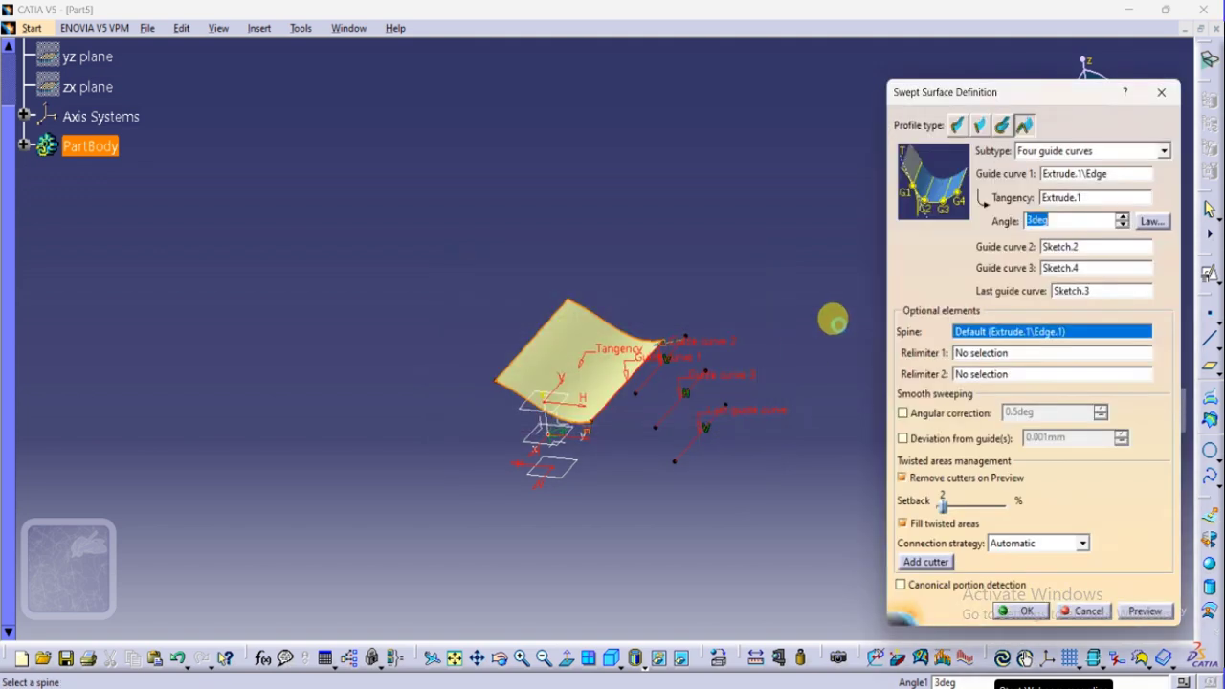
{"action": "left_click", "coordinate": [1122, 225]}
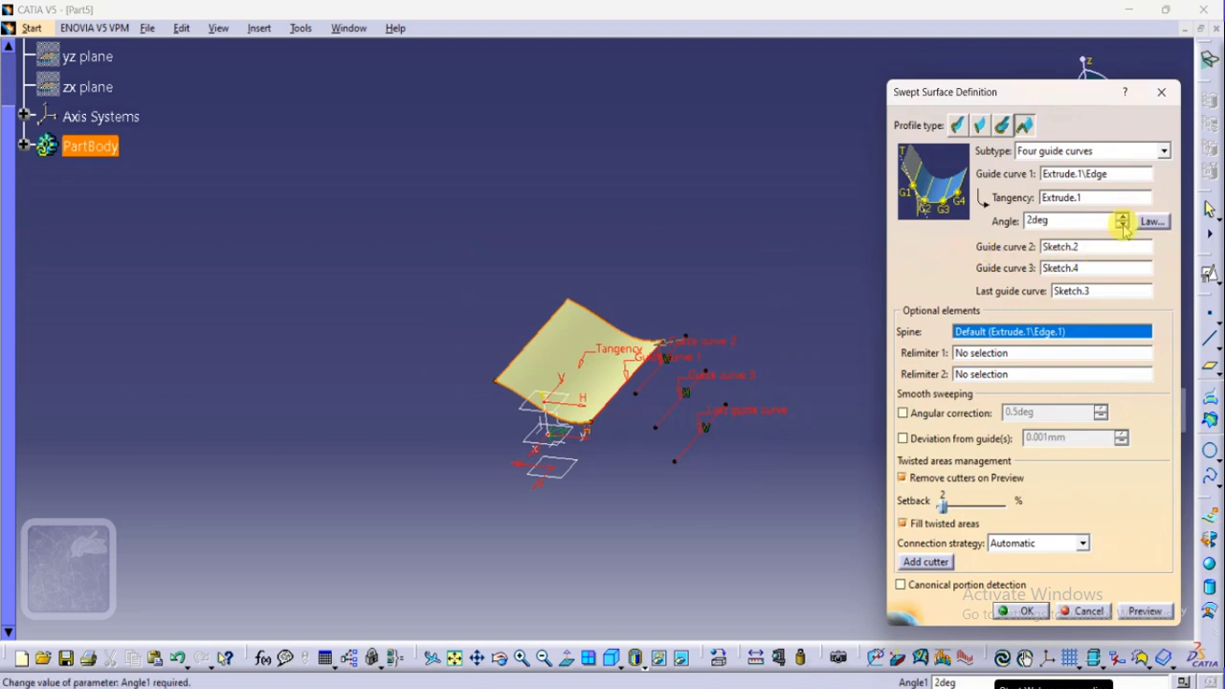
{"action": "left_click", "coordinate": [1144, 610]}
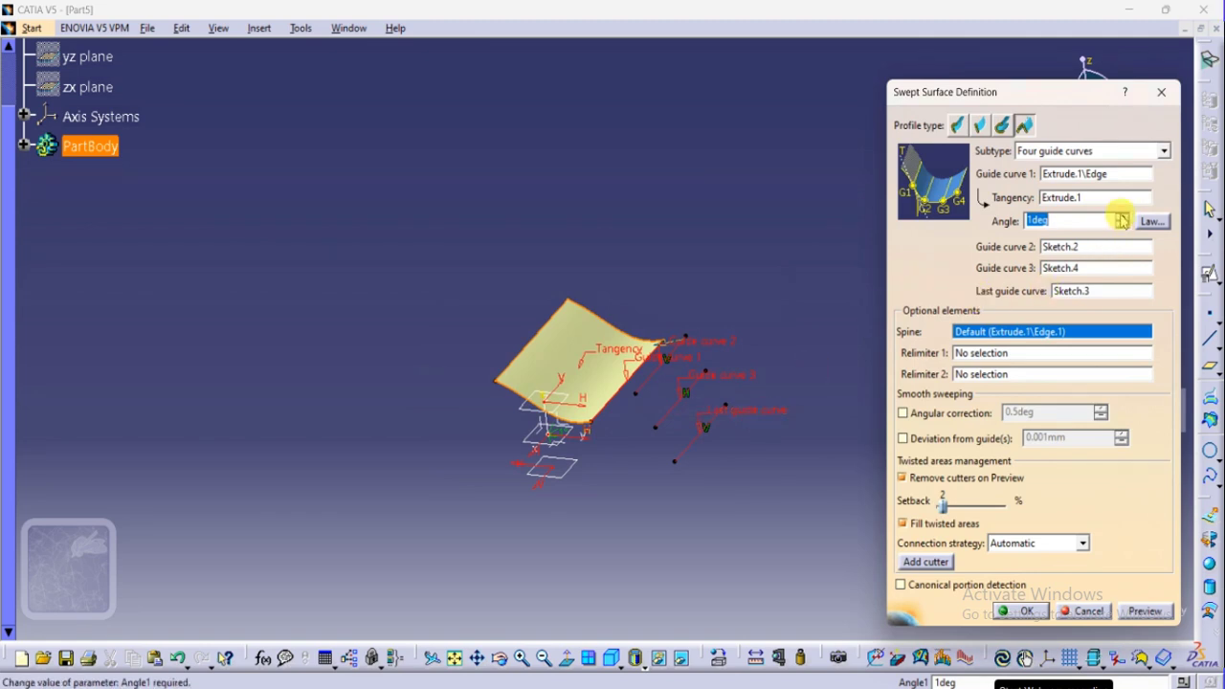
Step: Try to preview the sweep with a 52-degree tangency angle, and abandon the sweep definition
{"action": "left_click", "coordinate": [1121, 216]}
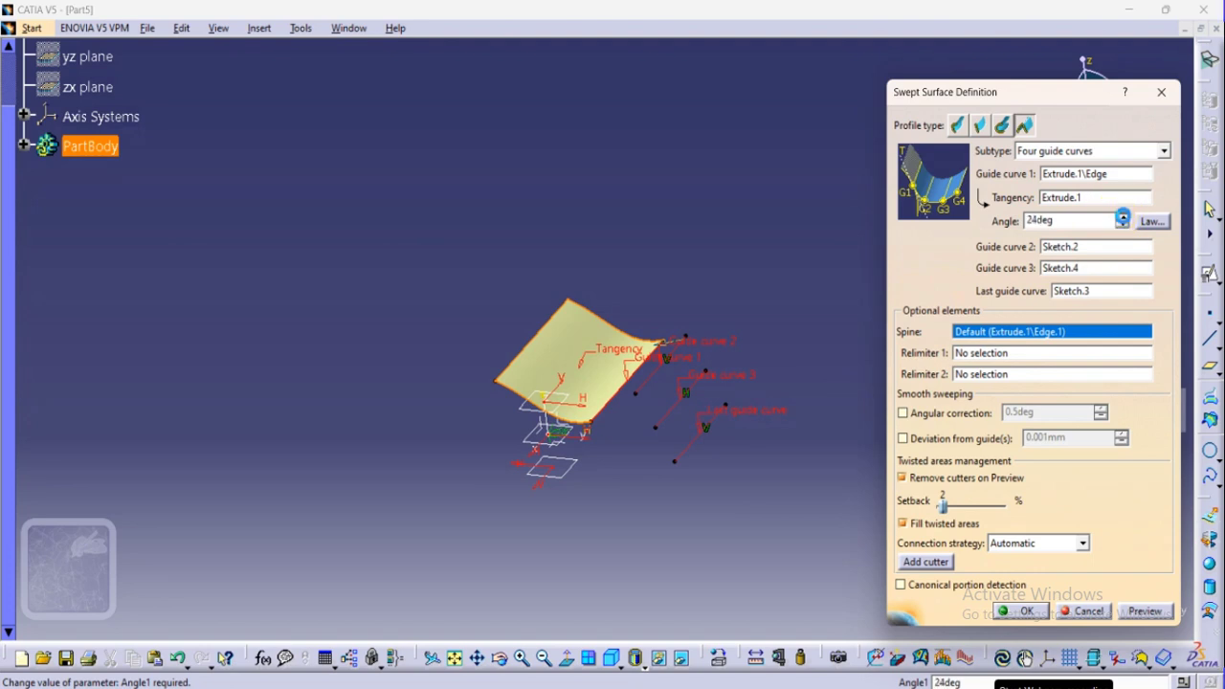
{"action": "left_click", "coordinate": [1121, 216]}
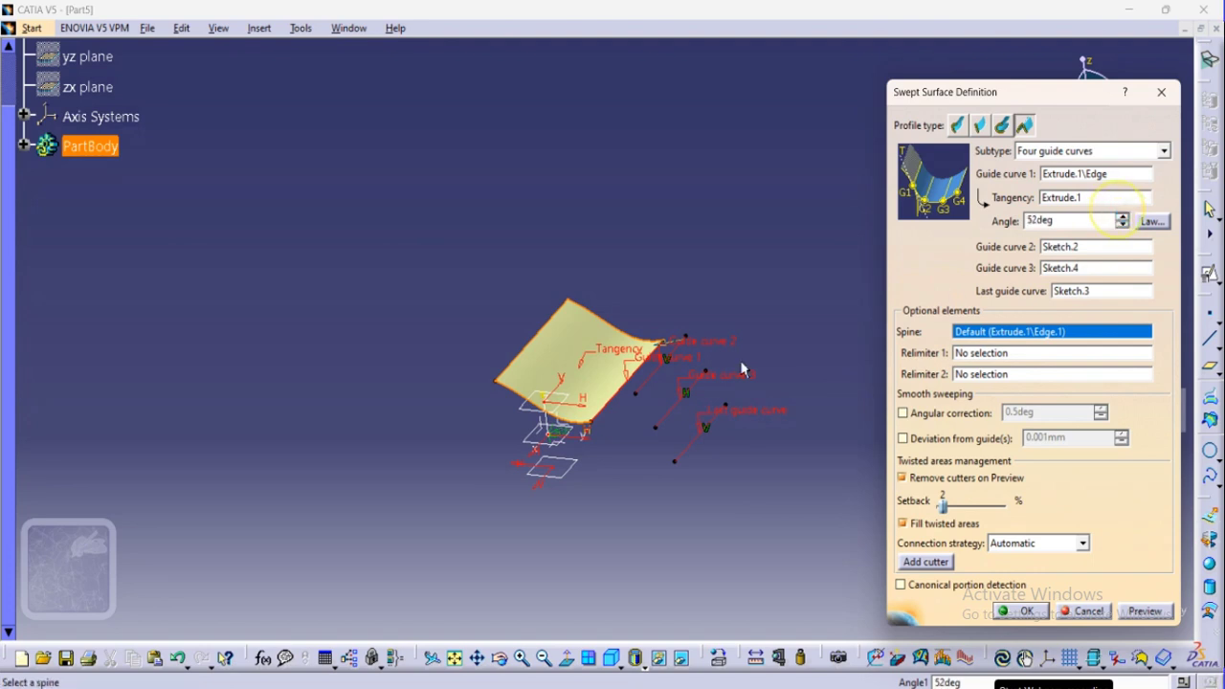
{"action": "middle_click_drag", "start_coordinate": [584, 479], "coordinate": [577, 375]}
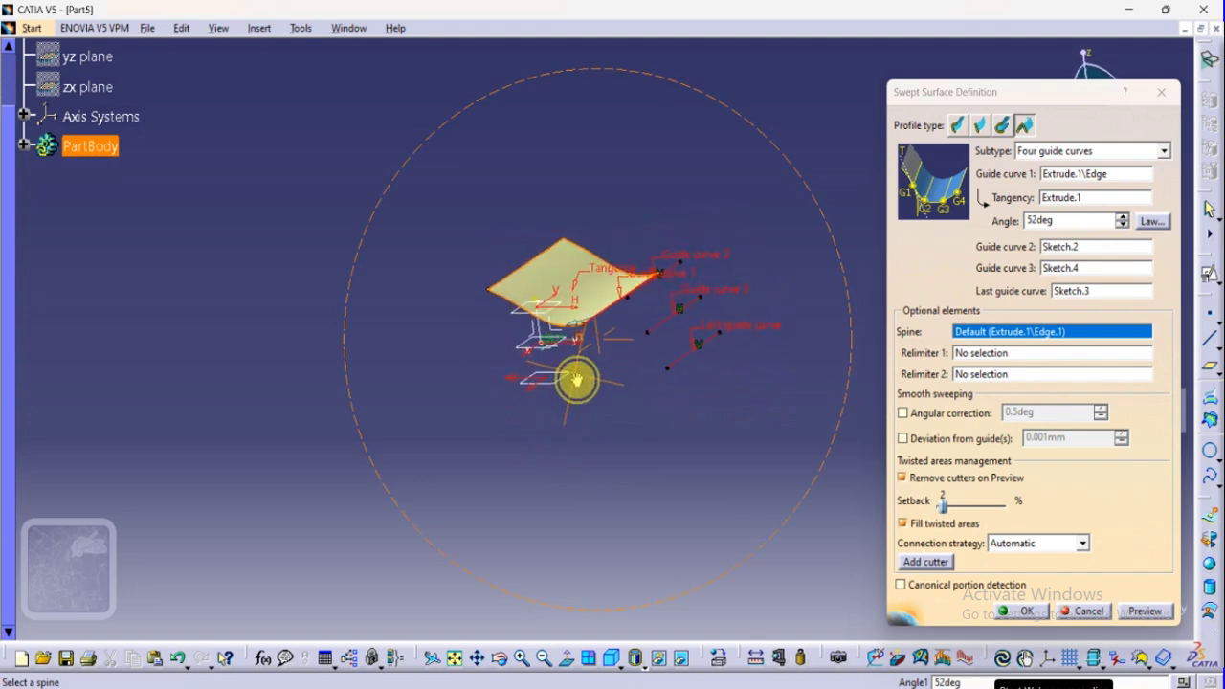
{"action": "left_click", "coordinate": [1140, 610]}
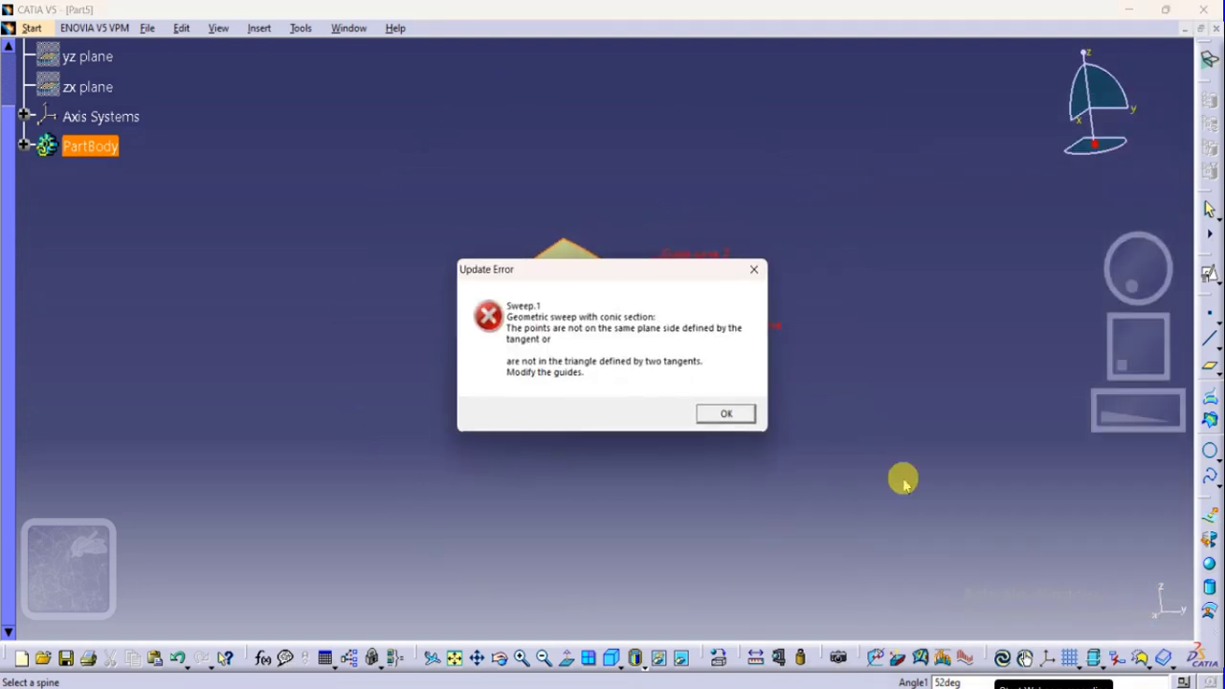
{"action": "left_click", "coordinate": [727, 414]}
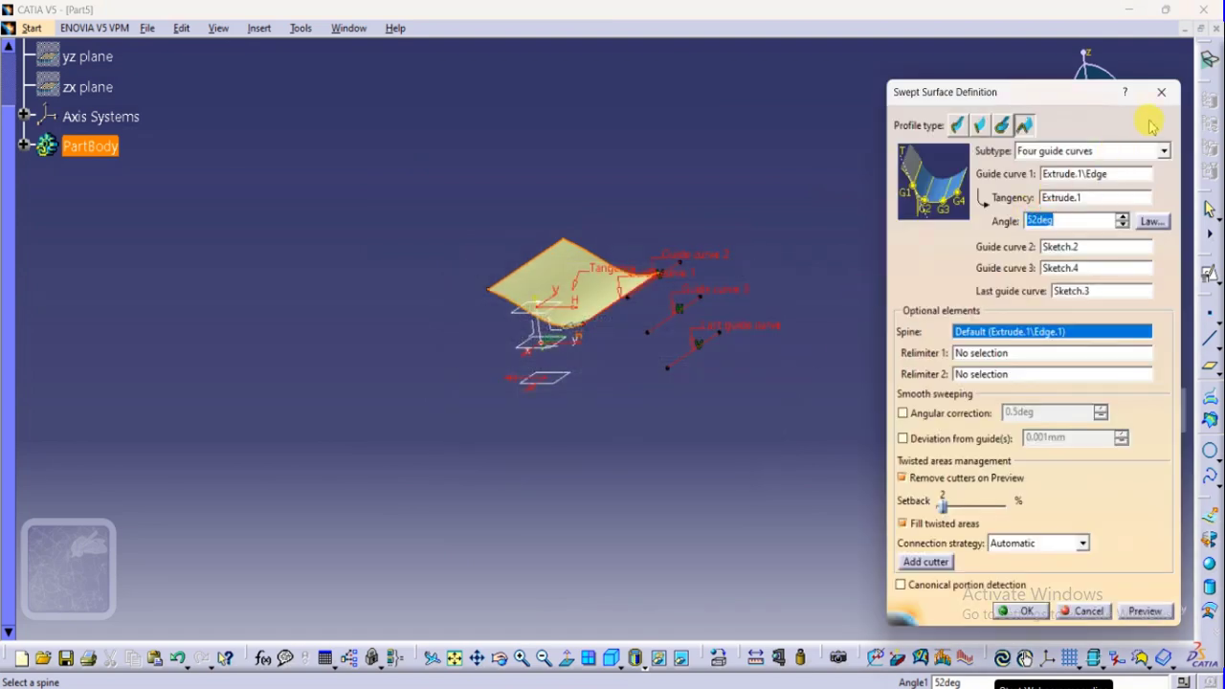
{"action": "left_click", "coordinate": [1184, 87]}
Step: Set the upper offset plane's distance from Plane.1 to 10 mm
{"action": "middle_click_drag", "start_coordinate": [602, 361], "coordinate": [542, 512]}
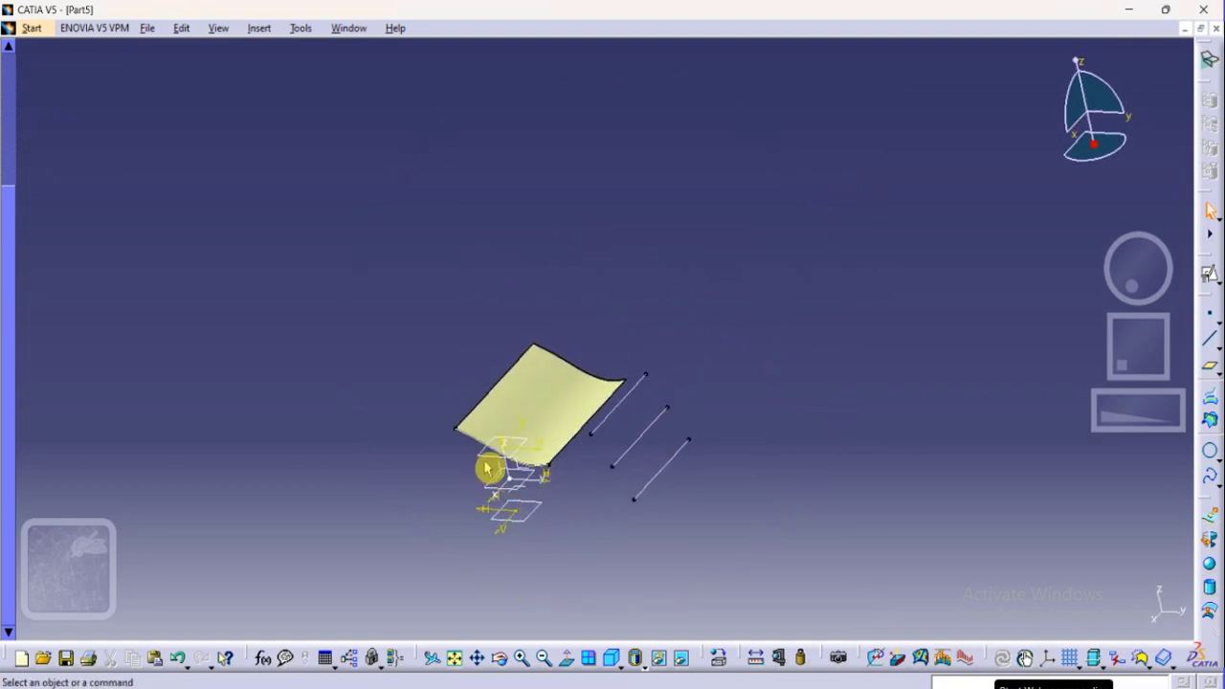
{"action": "left_click", "coordinate": [546, 453]}
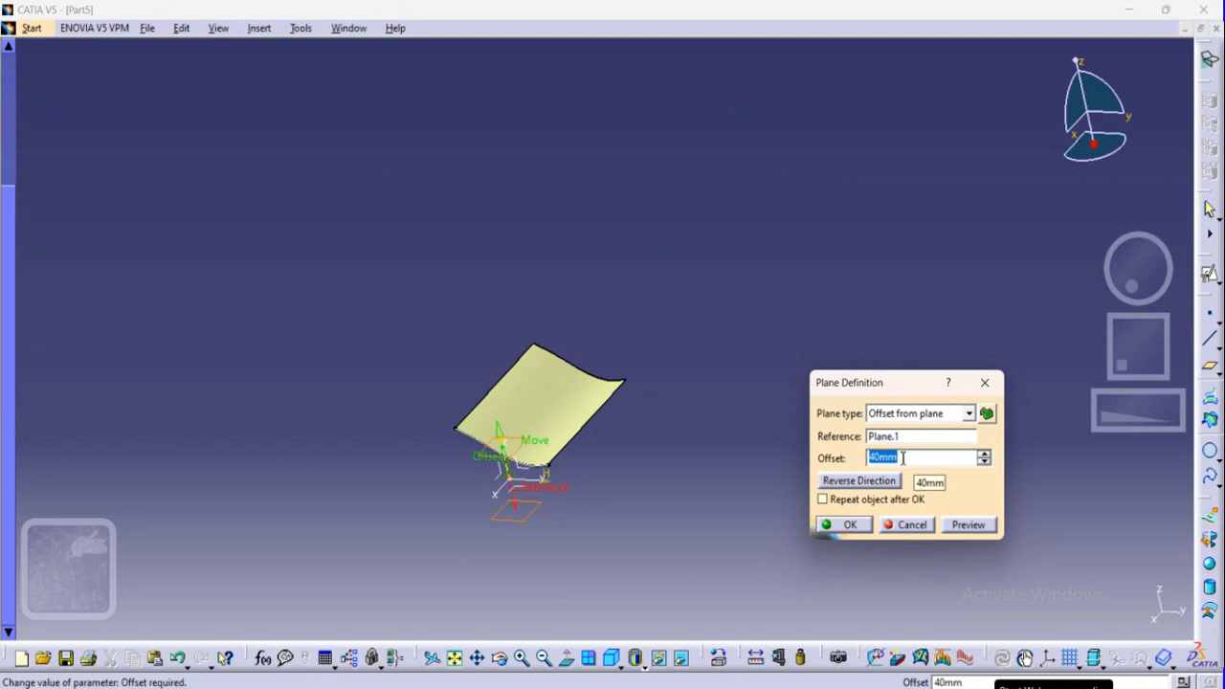
{"action": "type", "text": "10"}
{"action": "key", "text": "Return"}
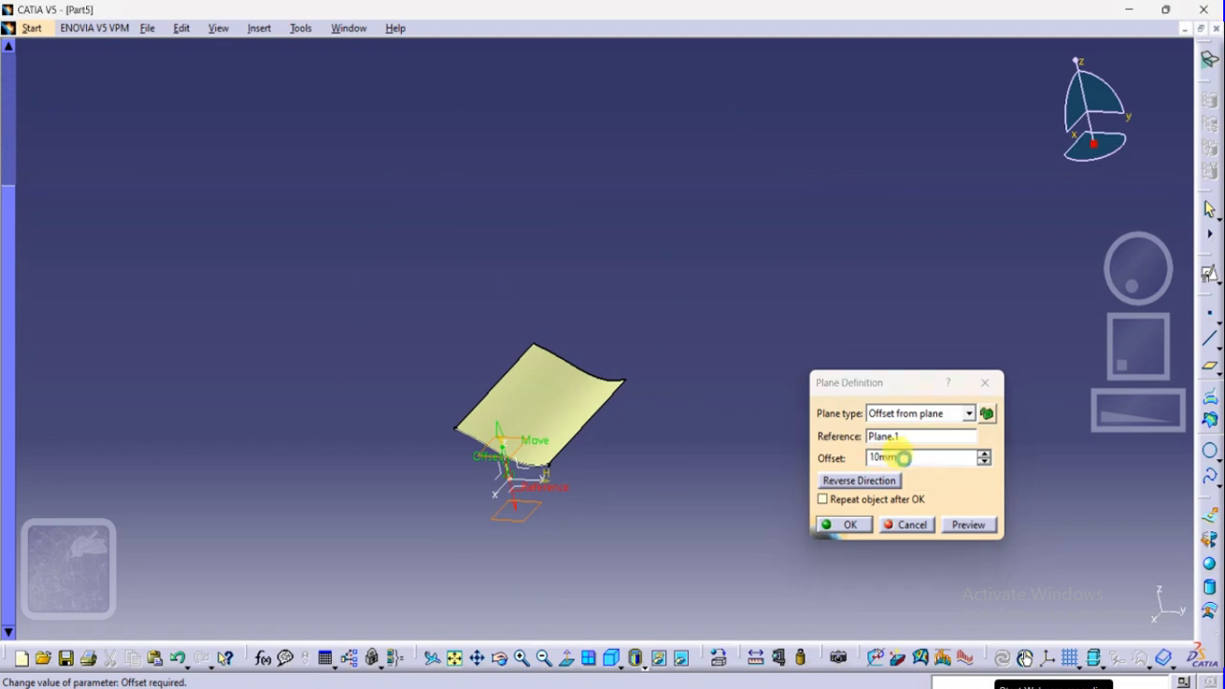
{"action": "middle_click_drag", "start_coordinate": [623, 494], "coordinate": [727, 350]}
{"action": "middle_click_drag", "start_coordinate": [571, 394], "coordinate": [555, 446]}
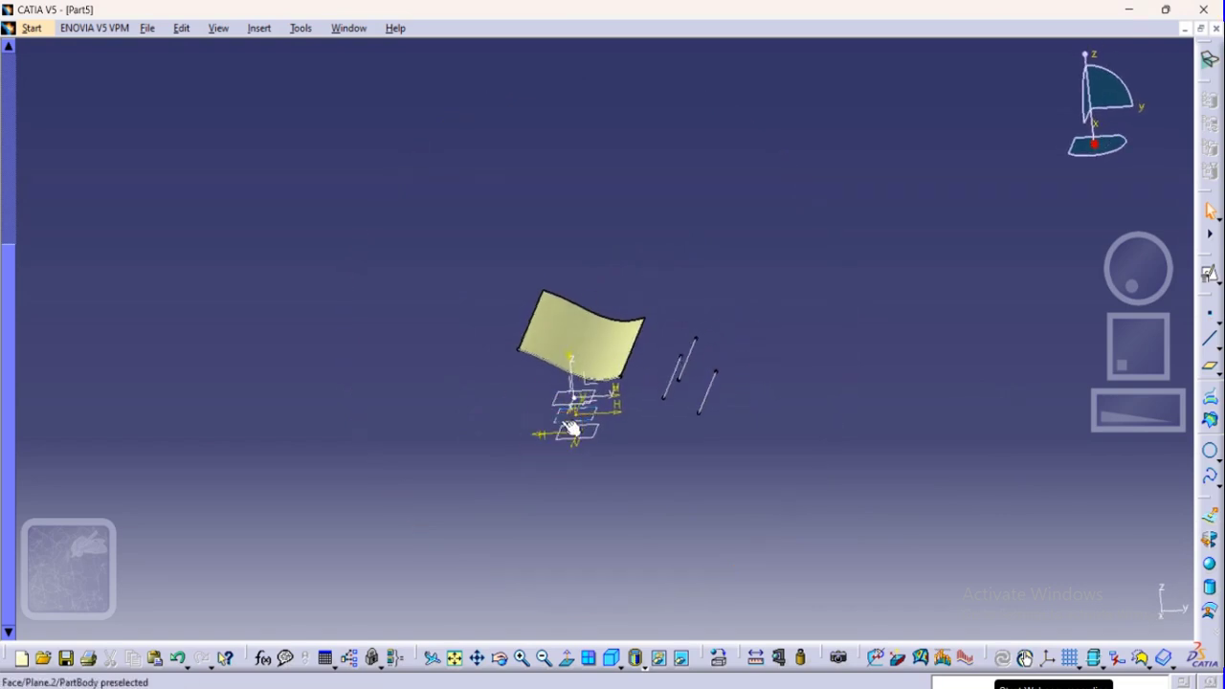
{"action": "double_click", "coordinate": [566, 423]}
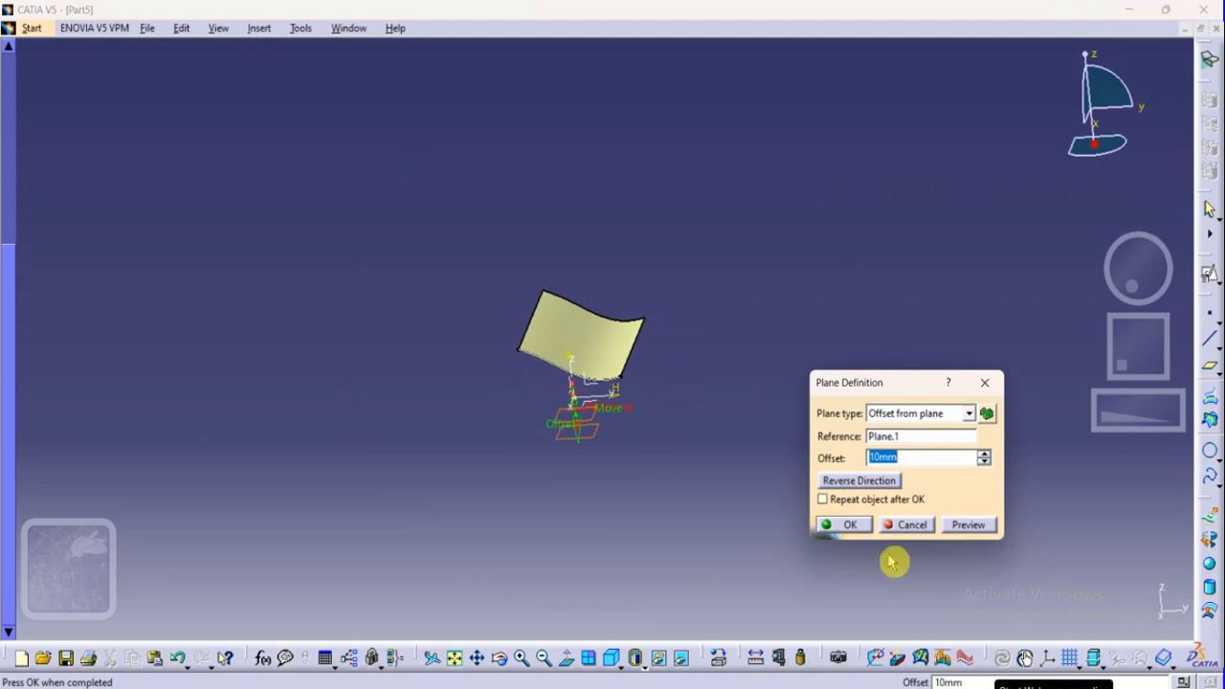
{"action": "left_click", "coordinate": [846, 524]}
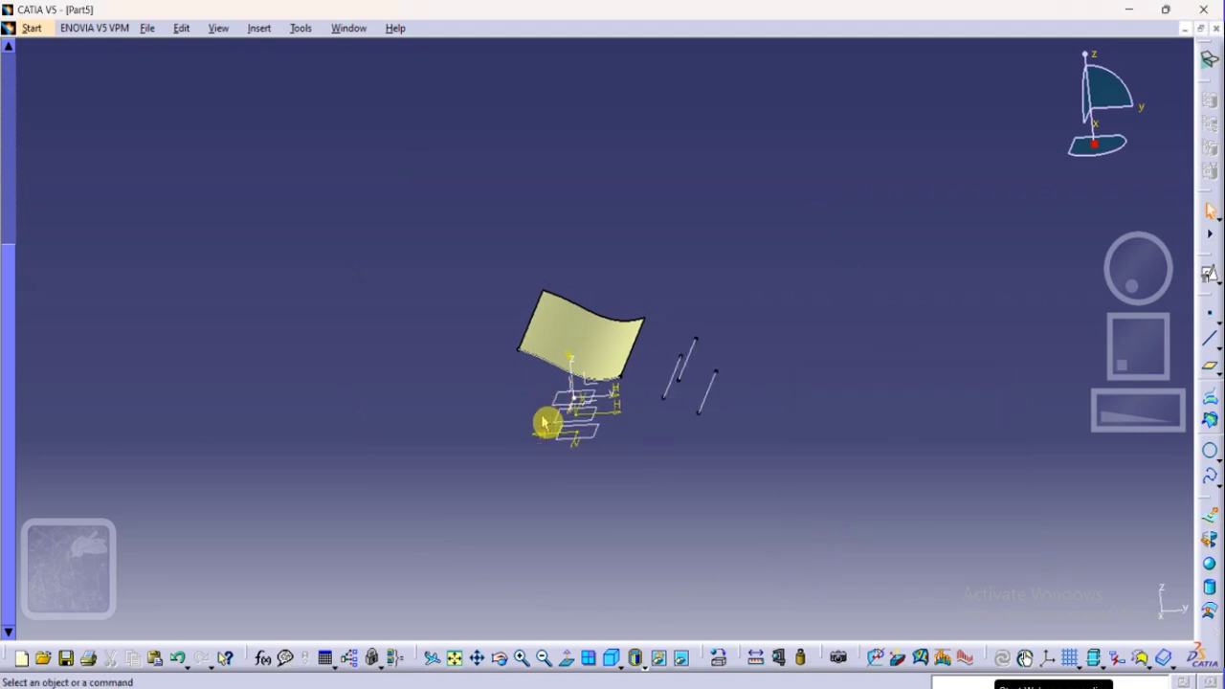
Step: Shift the sketched line nearest the extruded surface farther outward, between the other two lines, and exit its sketch
{"action": "double_click", "coordinate": [666, 385]}
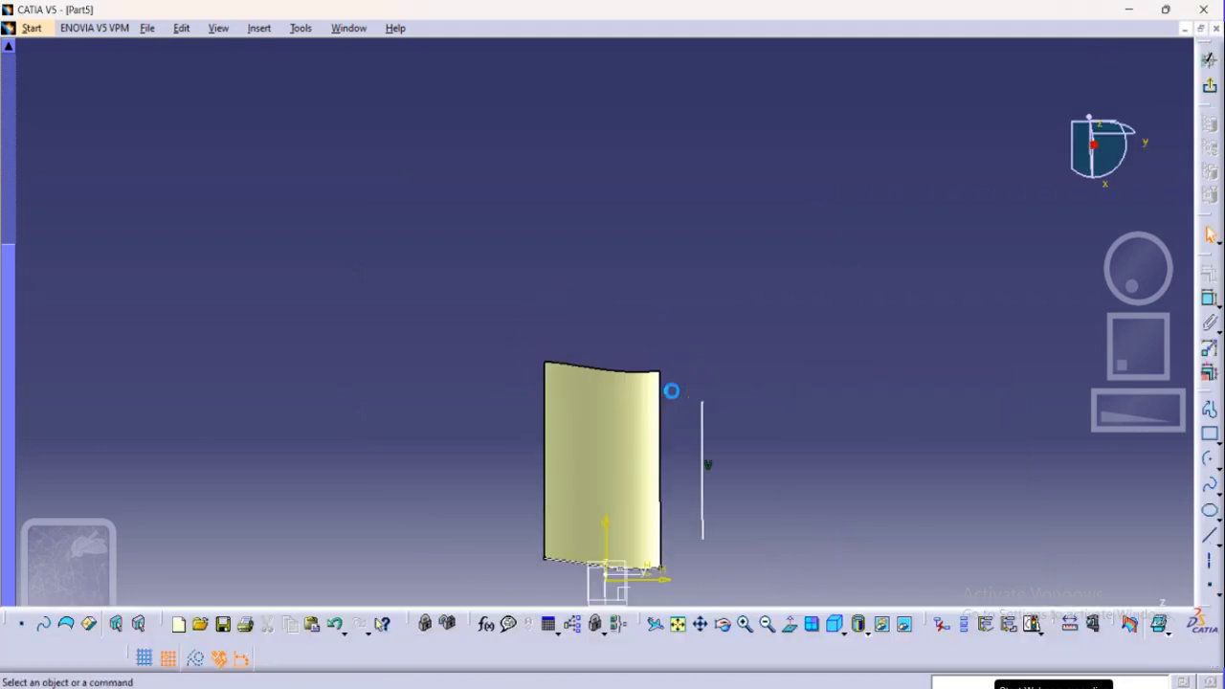
{"action": "mouse_move", "coordinate": [687, 465]}
{"action": "left_mouse_down"}
{"action": "mouse_move", "coordinate": [727, 468]}
{"action": "mouse_move", "coordinate": [717, 466]}
{"action": "left_mouse_up"}
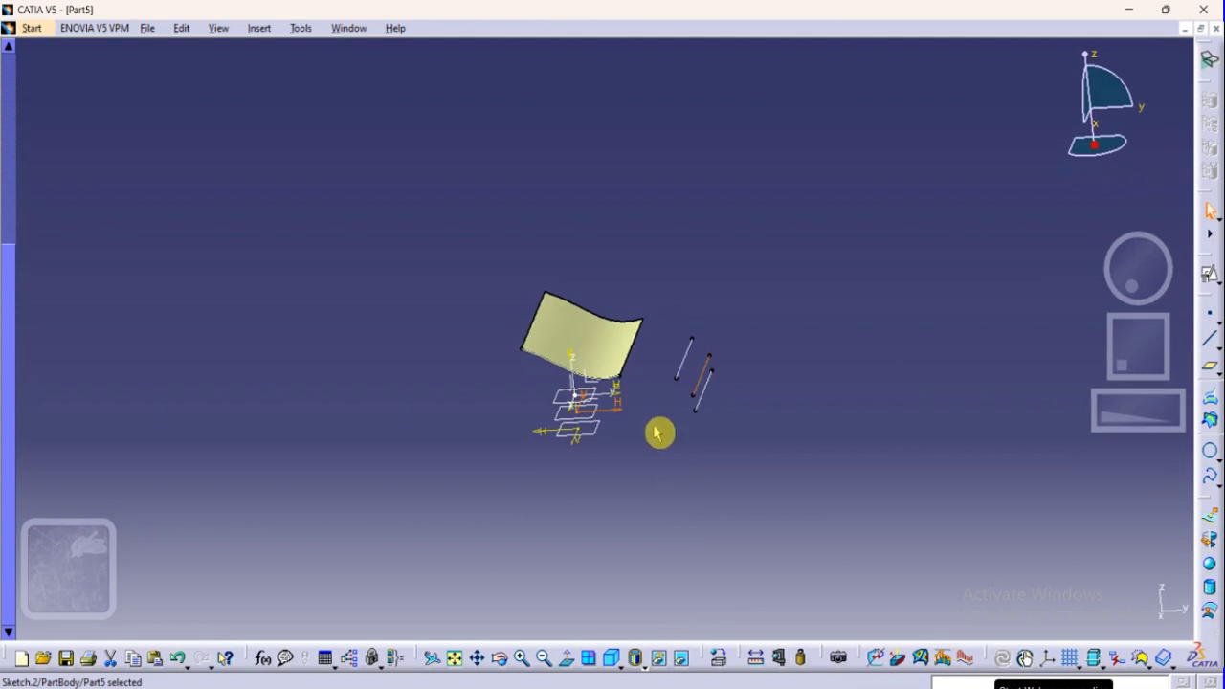
{"action": "mouse_move", "coordinate": [656, 432]}
{"action": "middle_mouse_down"}
{"action": "mouse_move", "coordinate": [629, 415]}
{"action": "mouse_move", "coordinate": [652, 332]}
{"action": "mouse_move", "coordinate": [664, 331]}
{"action": "mouse_move", "coordinate": [659, 377]}
{"action": "middle_mouse_up"}
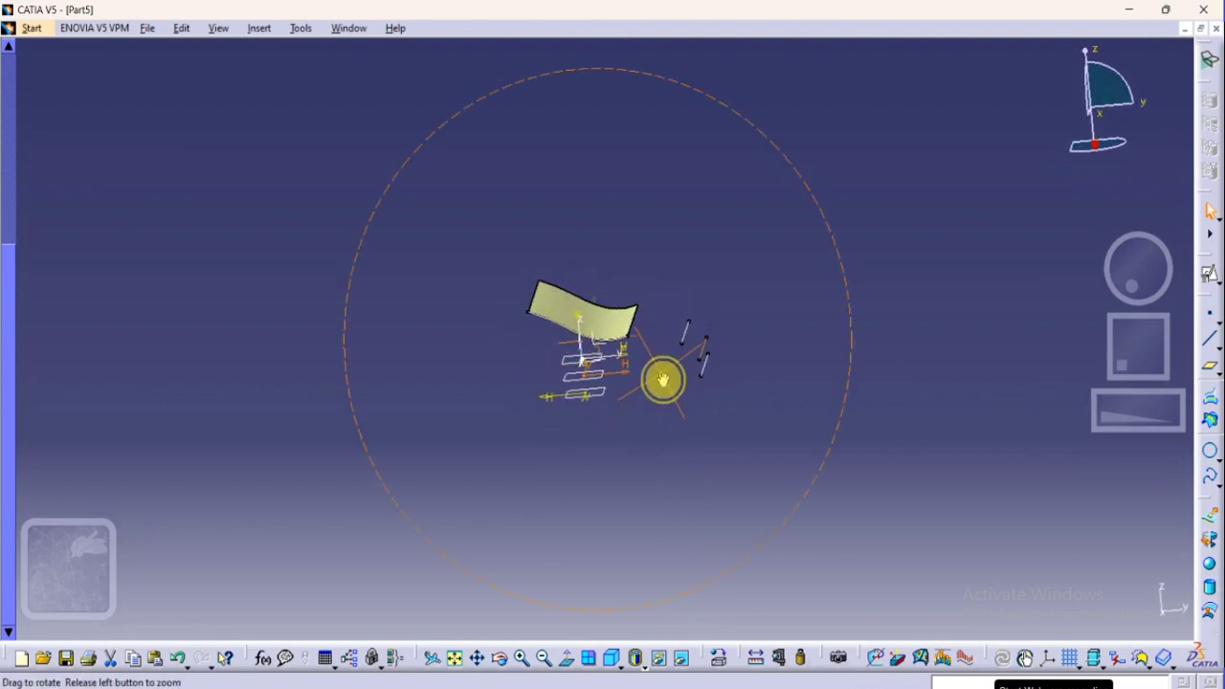
Step: Shift the lowest sketched line farther away from the extruded surface and exit its sketch
{"action": "double_click", "coordinate": [710, 369]}
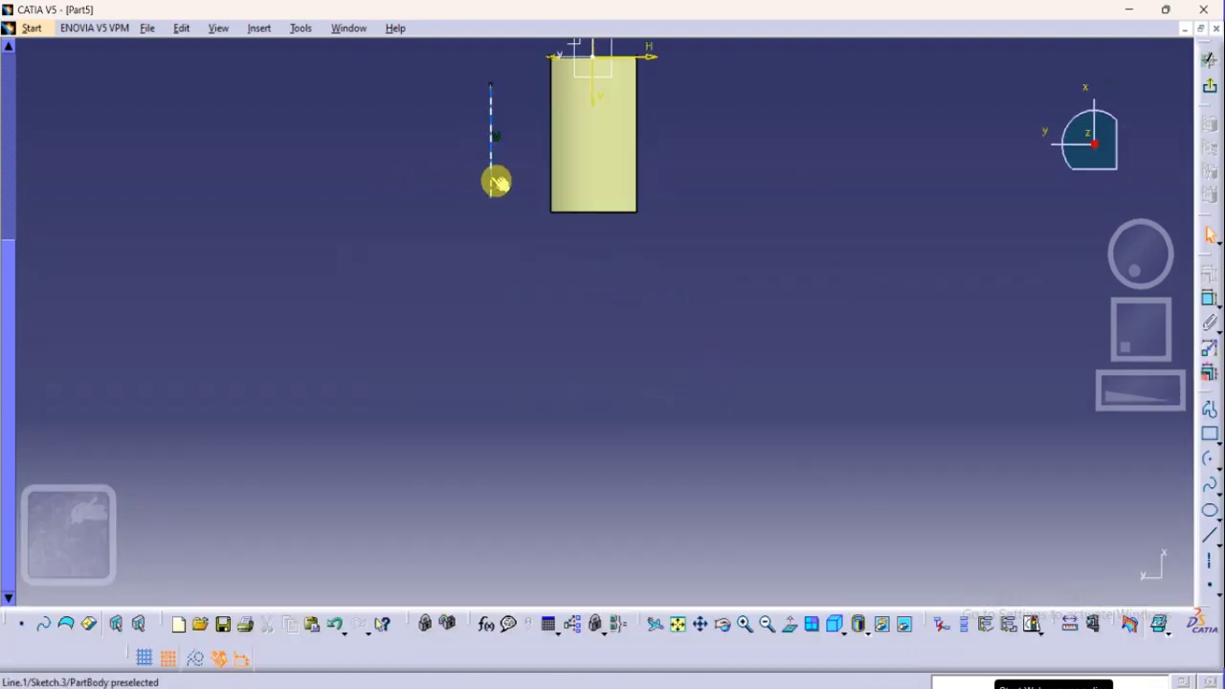
{"action": "left_click_drag", "start_coordinate": [475, 178], "coordinate": [467, 175]}
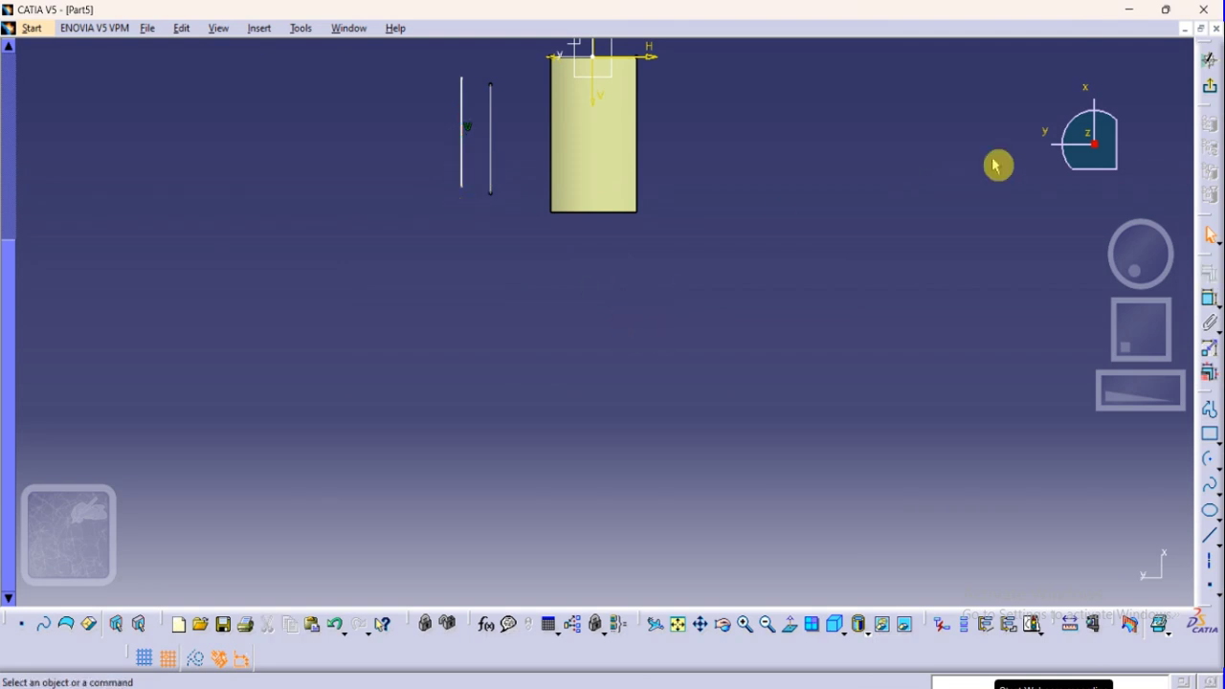
{"action": "left_click", "coordinate": [1208, 60]}
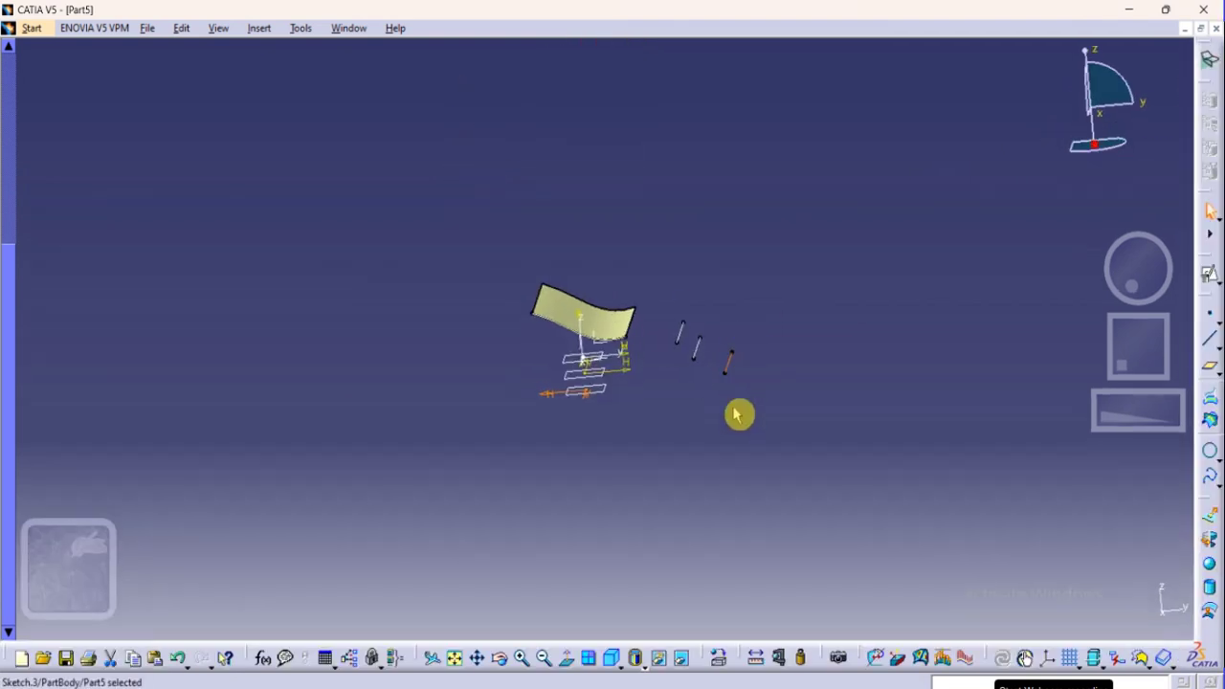
{"action": "mouse_move", "coordinate": [588, 456]}
{"action": "middle_mouse_down"}
{"action": "mouse_move", "coordinate": [538, 508]}
{"action": "mouse_move", "coordinate": [607, 437]}
{"action": "mouse_move", "coordinate": [594, 476]}
{"action": "middle_mouse_up"}
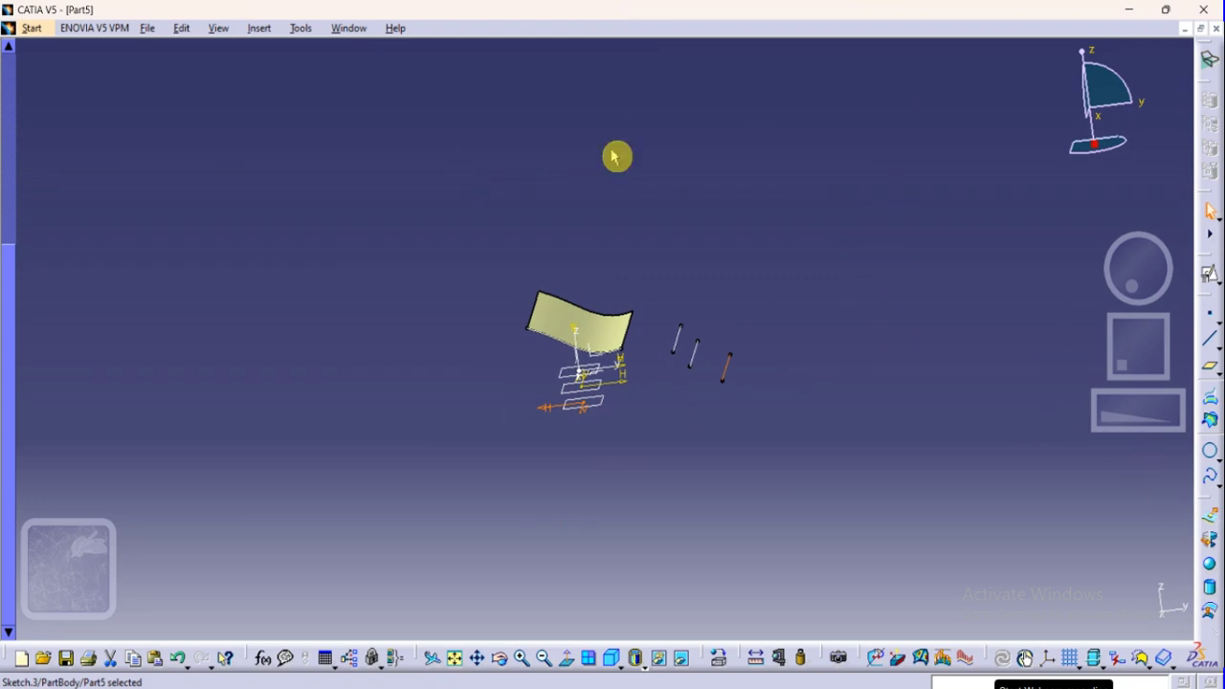
Step: Start a four-guide-curve conic sweep with the extruded surface's edge facing the lines as guide curve 1 and the surface as tangency
{"action": "left_click", "coordinate": [262, 28]}
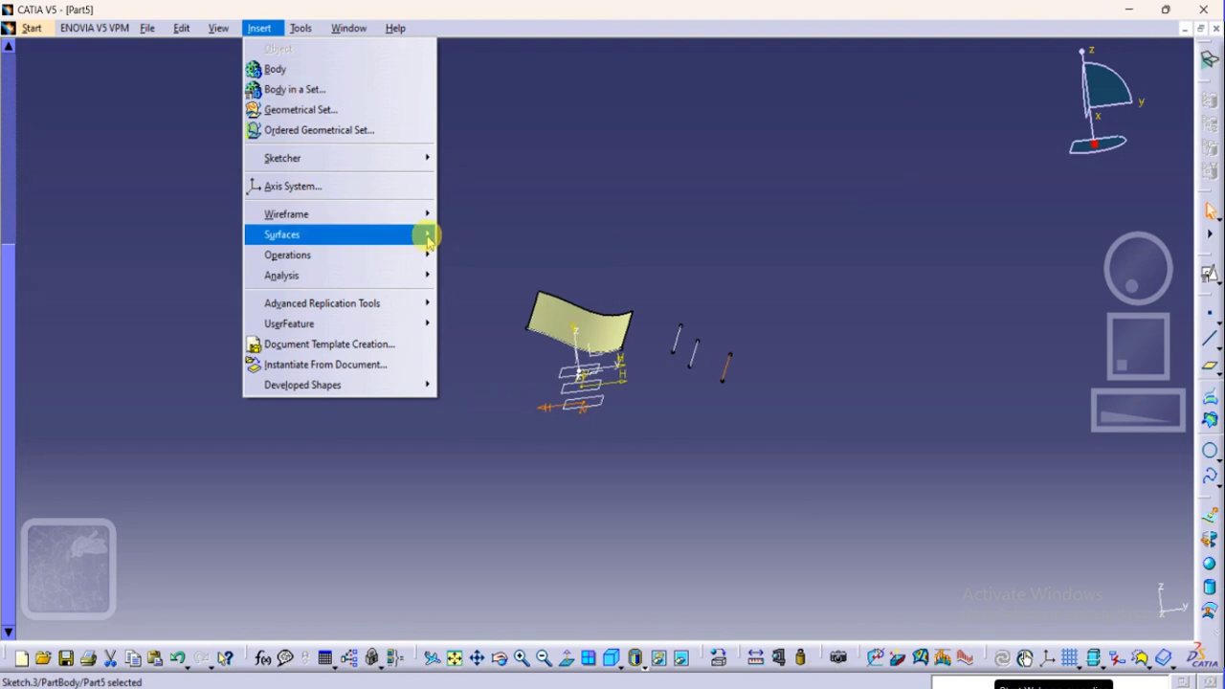
{"action": "mouse_move", "coordinate": [424, 234]}
{"action": "left_click", "coordinate": [488, 340]}
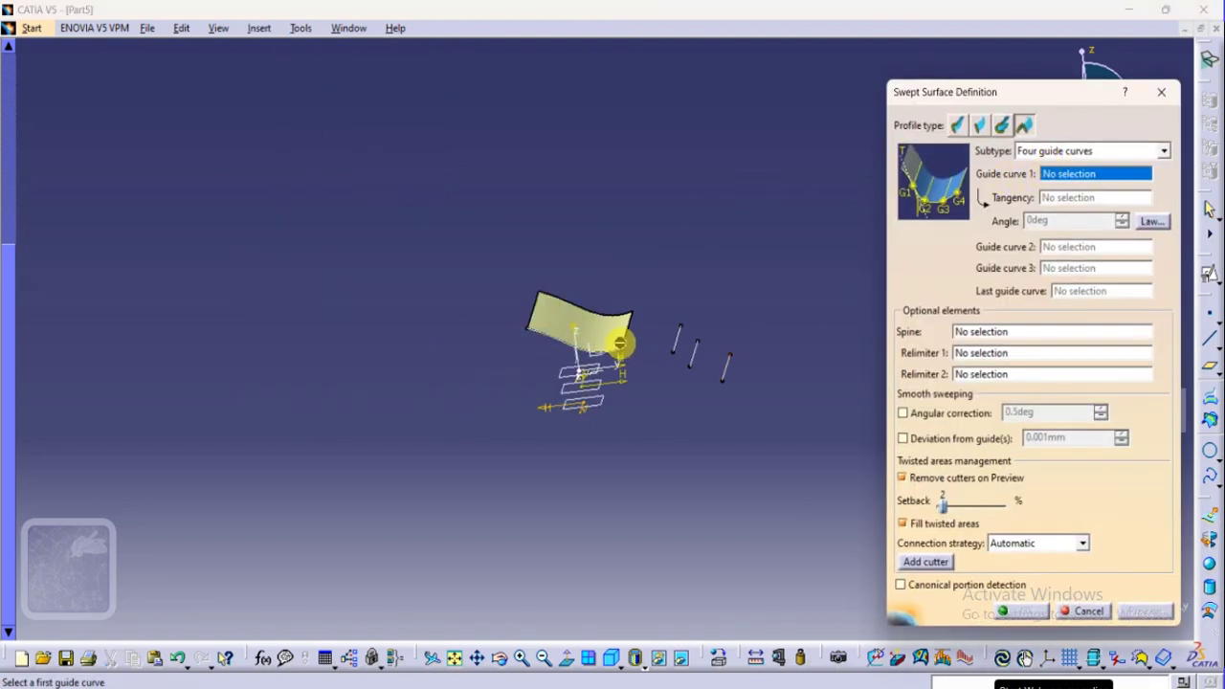
{"action": "left_click", "coordinate": [628, 330]}
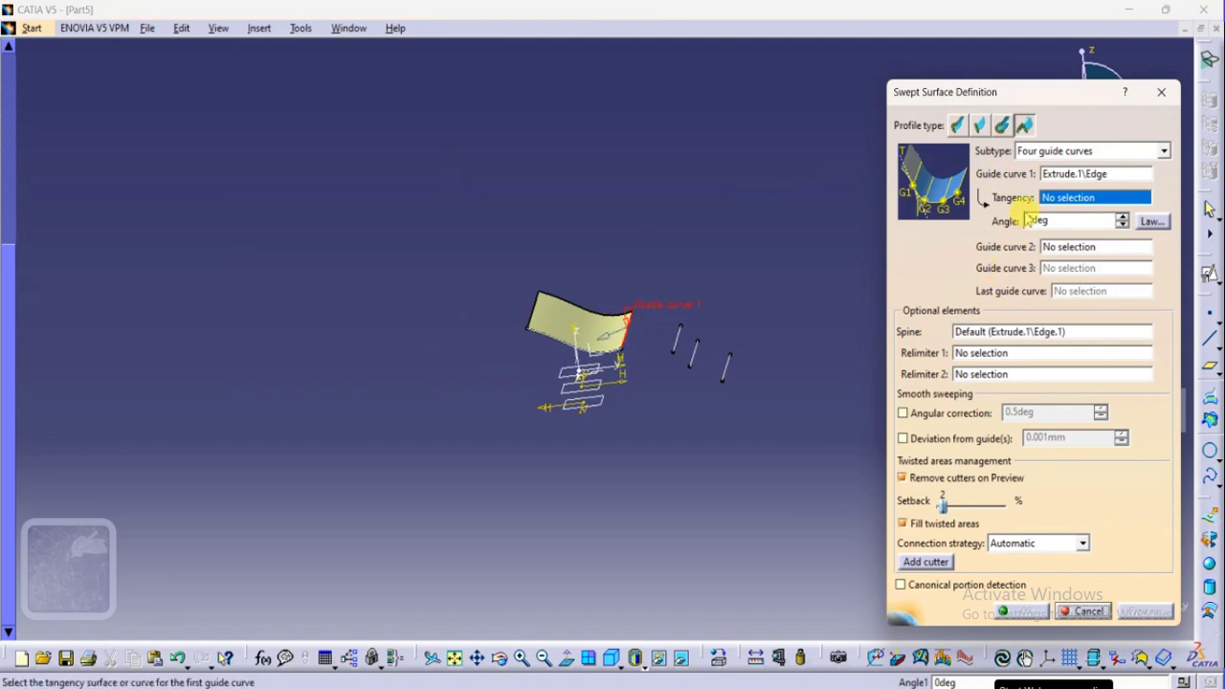
{"action": "left_click", "coordinate": [566, 319]}
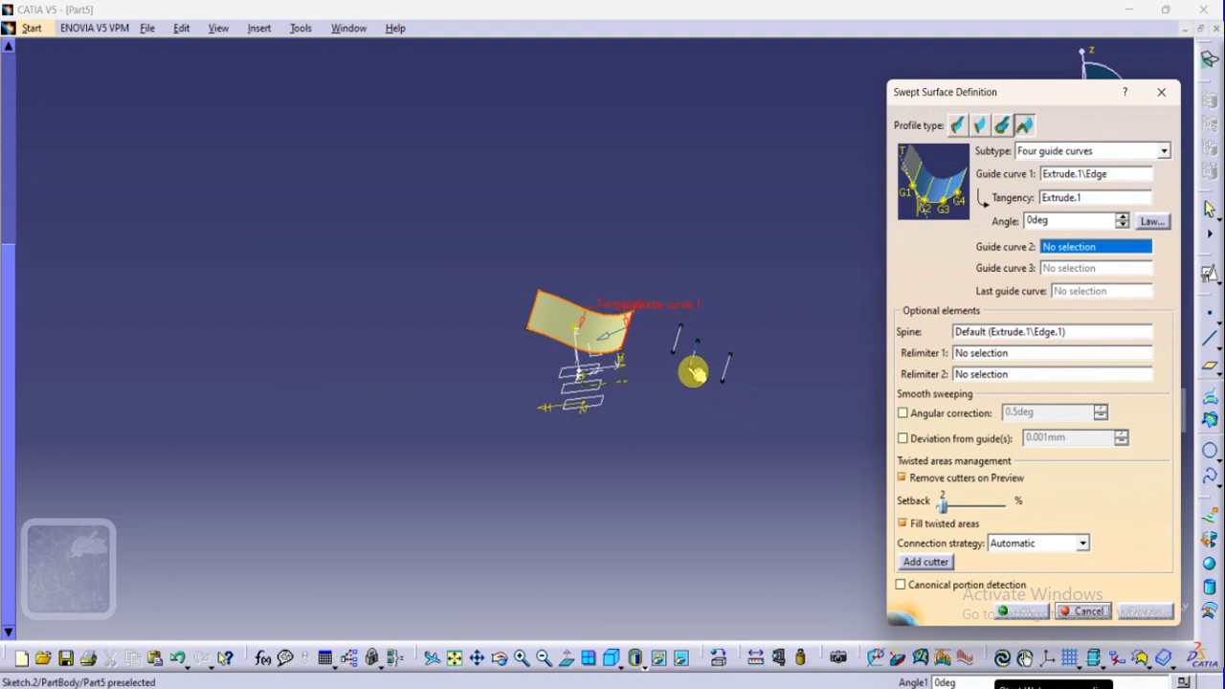
Step: Assign Sketch.4, Sketch.2 and Sketch.3, in order outward from the surface, as guide curve 2, guide curve 3 and last guide curve
{"action": "left_click", "coordinate": [677, 342]}
{"action": "left_click", "coordinate": [699, 361]}
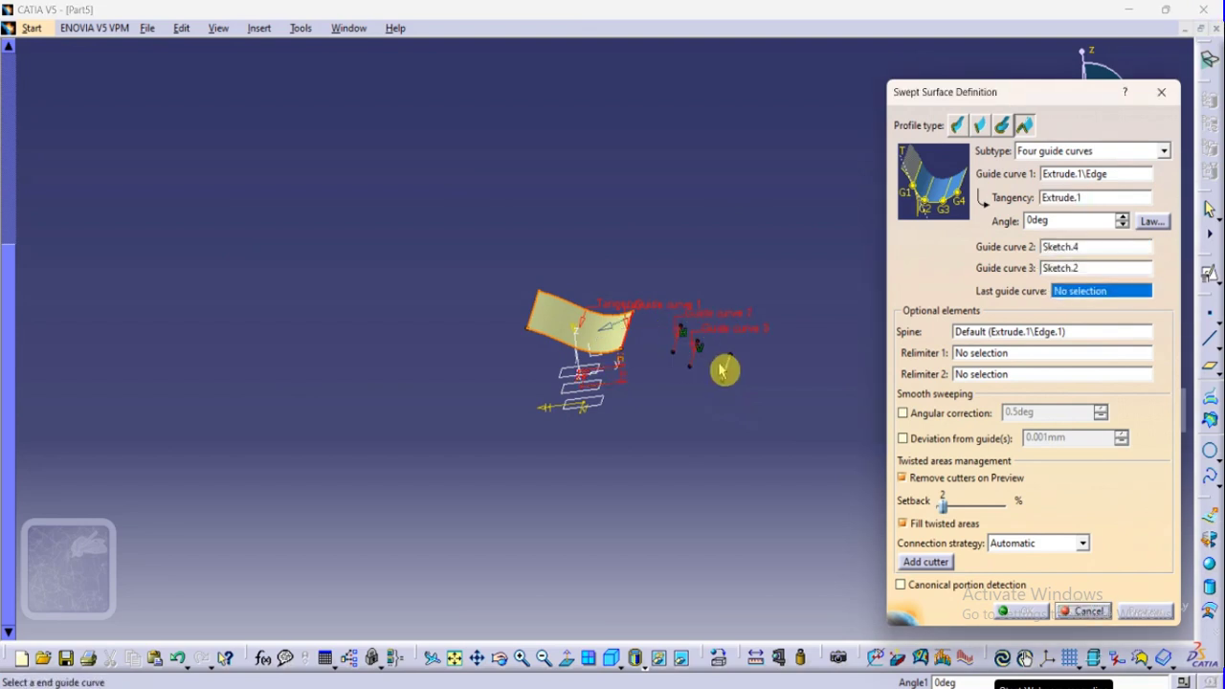
{"action": "left_click", "coordinate": [724, 364]}
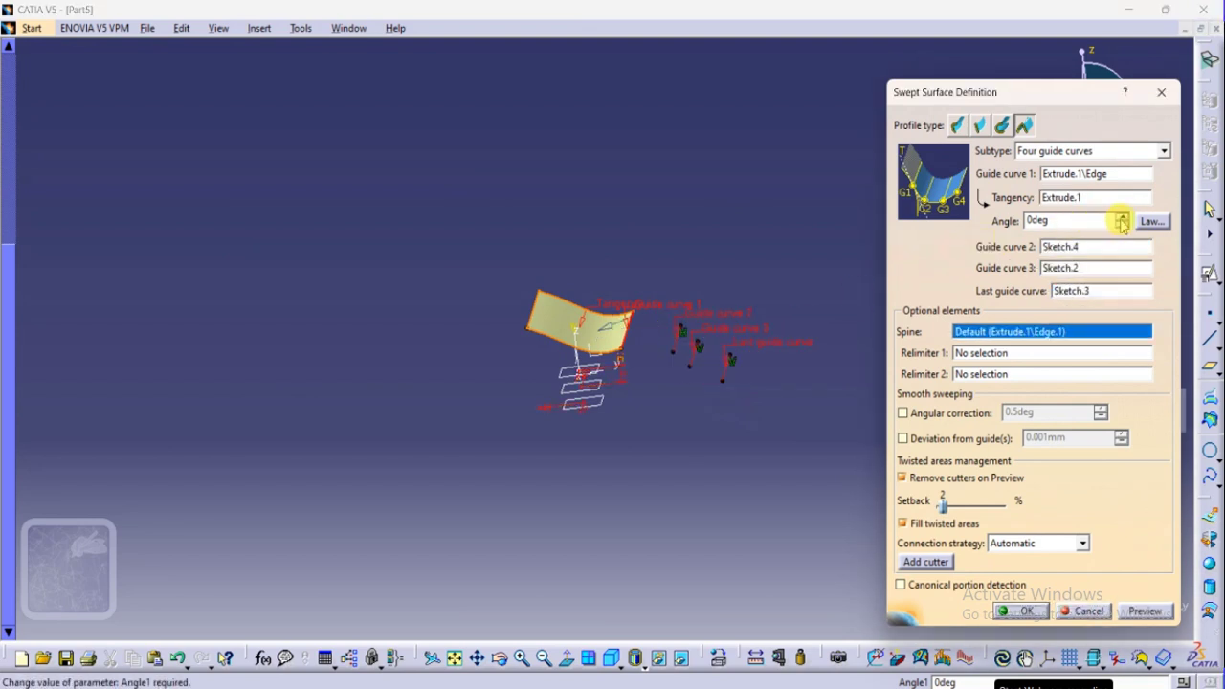
Step: Set the tangency angle at guide curve 1 to 2 degrees and try to preview the sweep
{"action": "left_click", "coordinate": [1121, 217]}
{"action": "left_click", "coordinate": [1143, 612]}
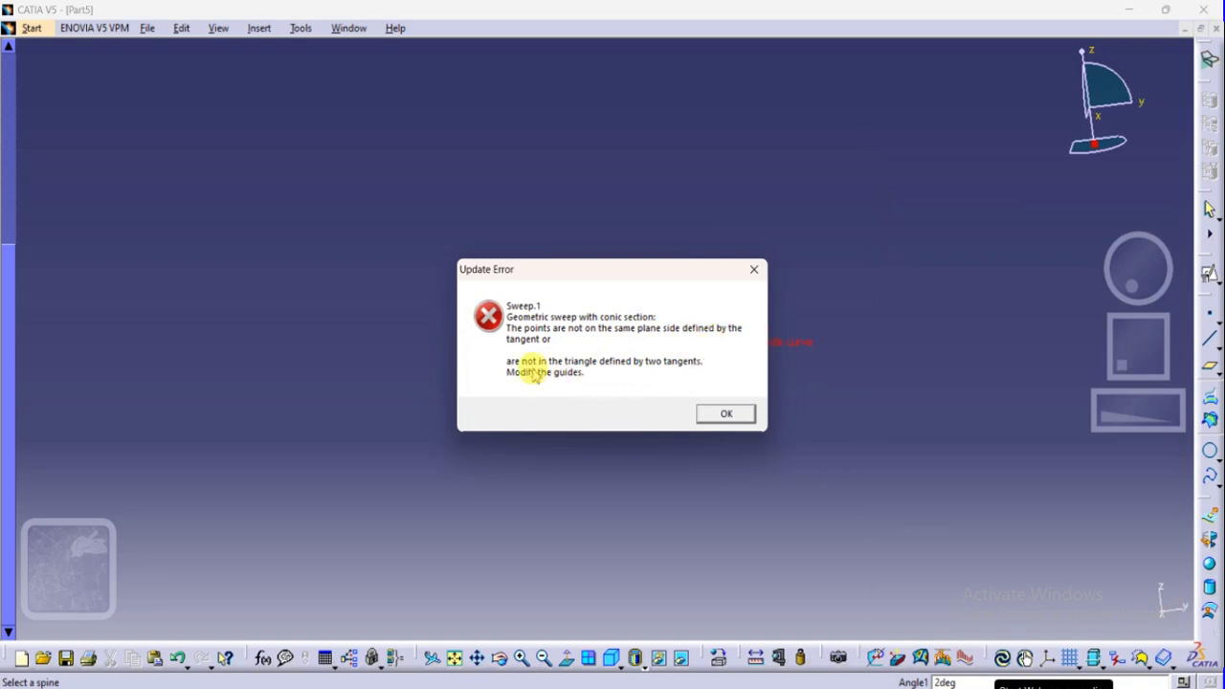
{"action": "left_click", "coordinate": [727, 415]}
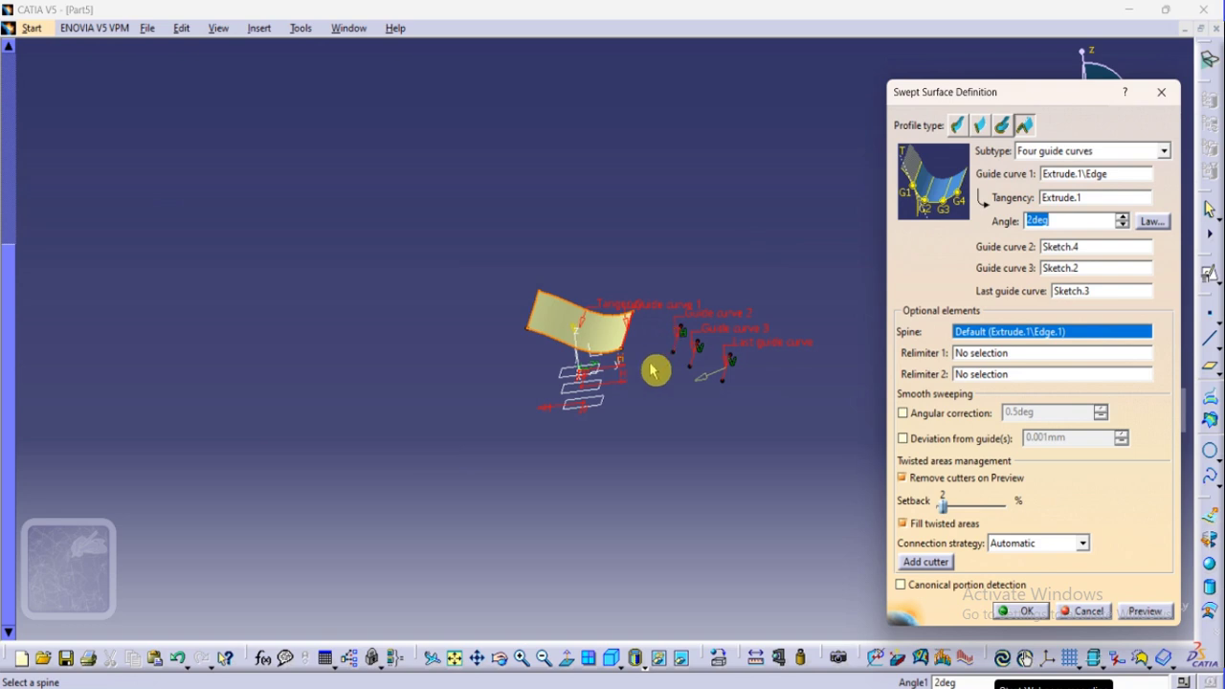
Step: Increase the tangency angle at guide curve 1 to 57 degrees and try to preview the sweep
{"action": "middle_click_drag", "start_coordinate": [581, 395], "coordinate": [413, 457]}
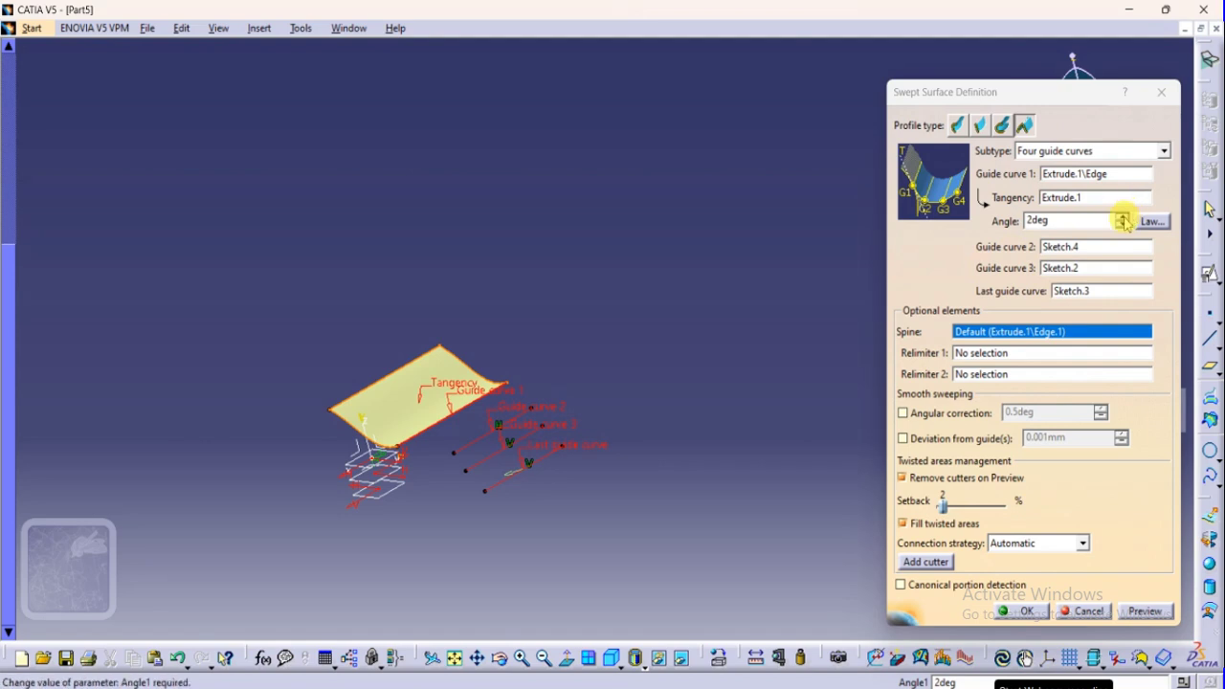
{"action": "left_click", "coordinate": [1123, 216]}
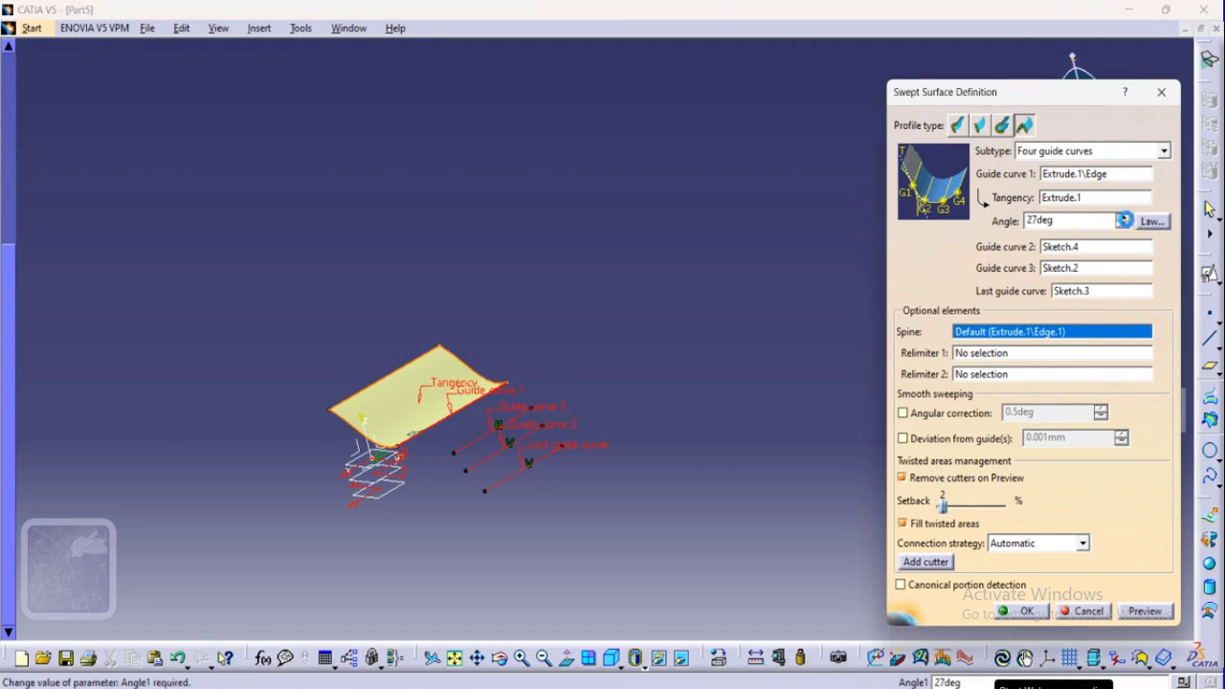
{"action": "left_click", "coordinate": [1123, 217]}
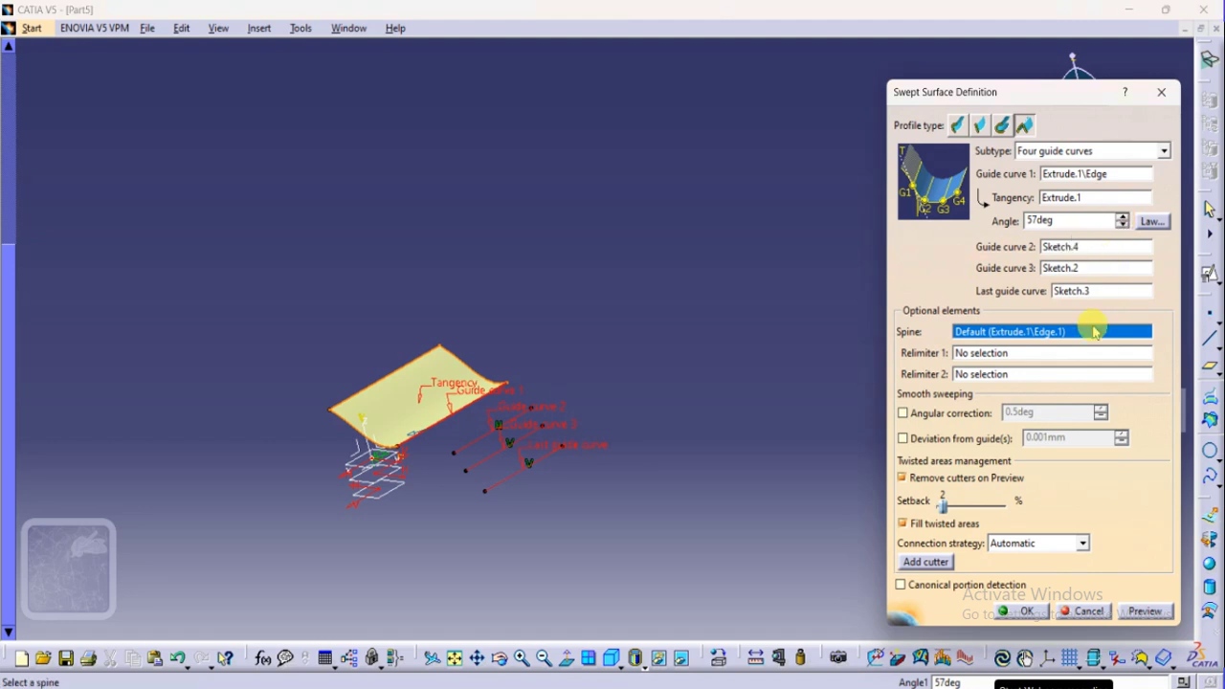
{"action": "left_click", "coordinate": [1165, 612]}
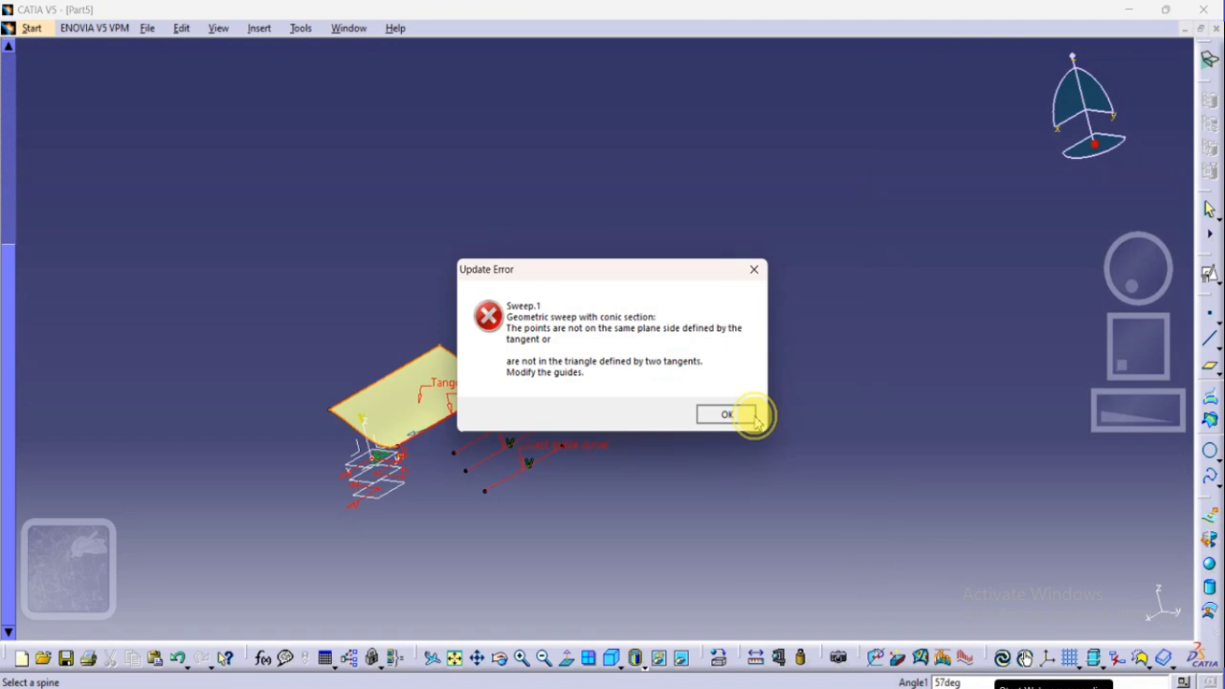
{"action": "left_click", "coordinate": [728, 414]}
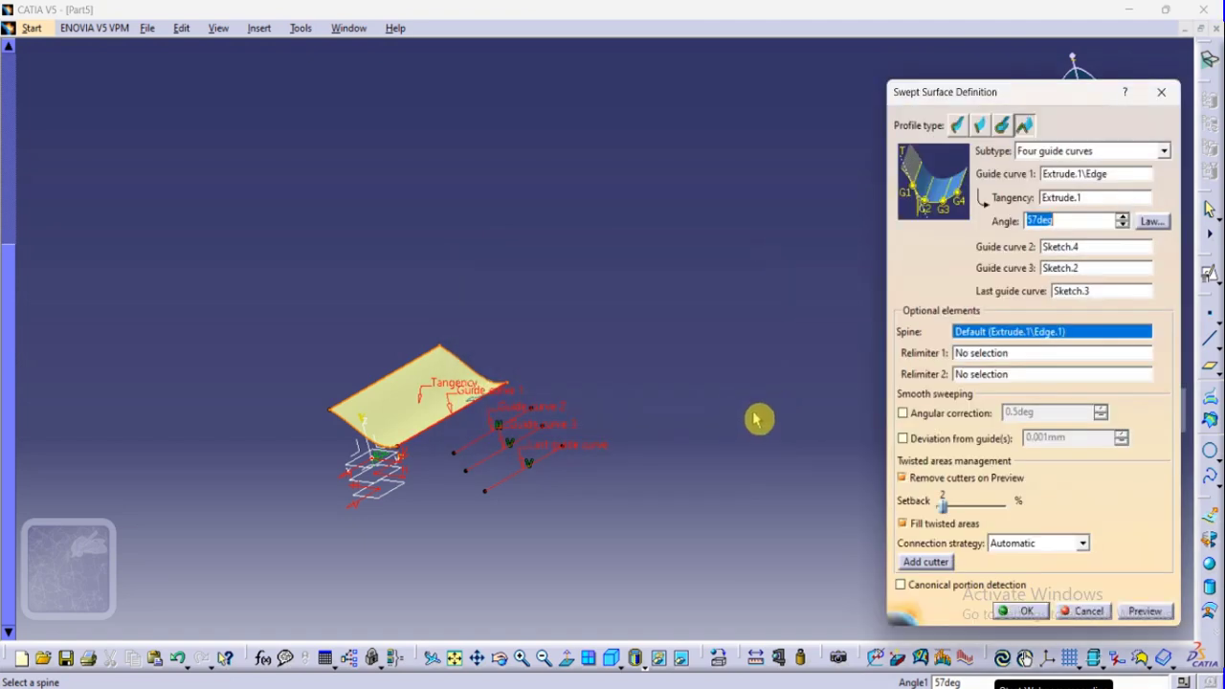
Step: Raise the tangency angle at guide curve 1 to 92 degrees and try to preview the sweep again
{"action": "left_click", "coordinate": [1121, 218]}
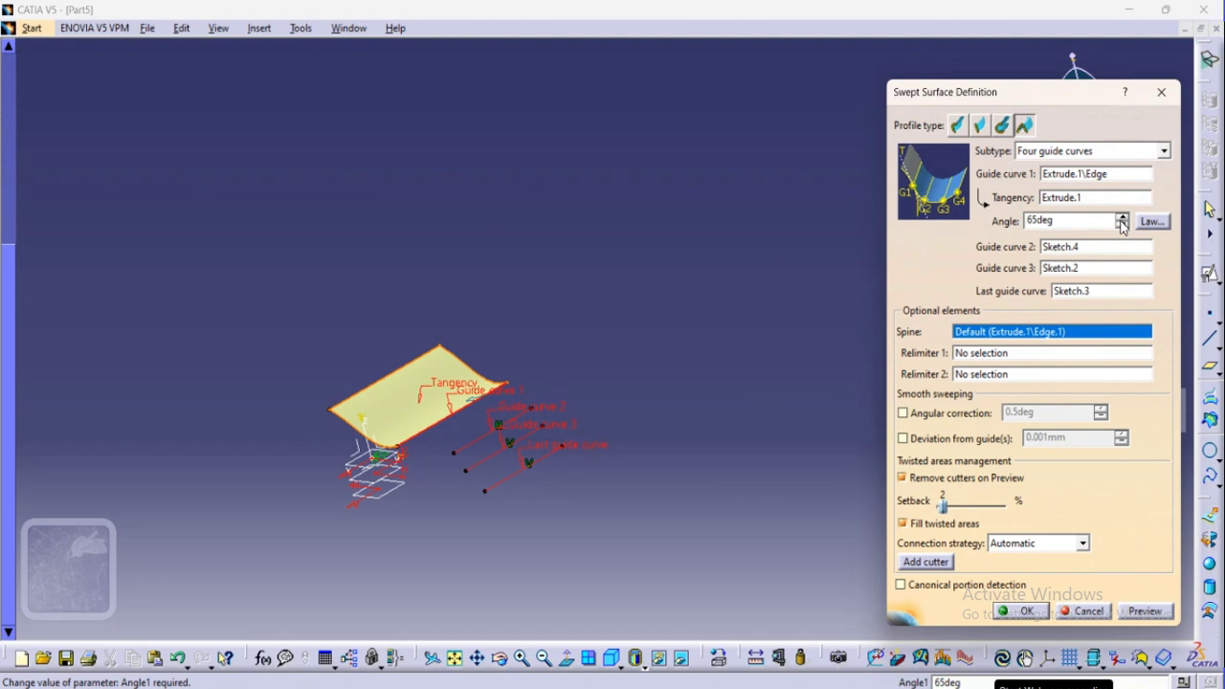
{"action": "left_click", "coordinate": [1121, 219]}
{"action": "left_click", "coordinate": [1121, 219]}
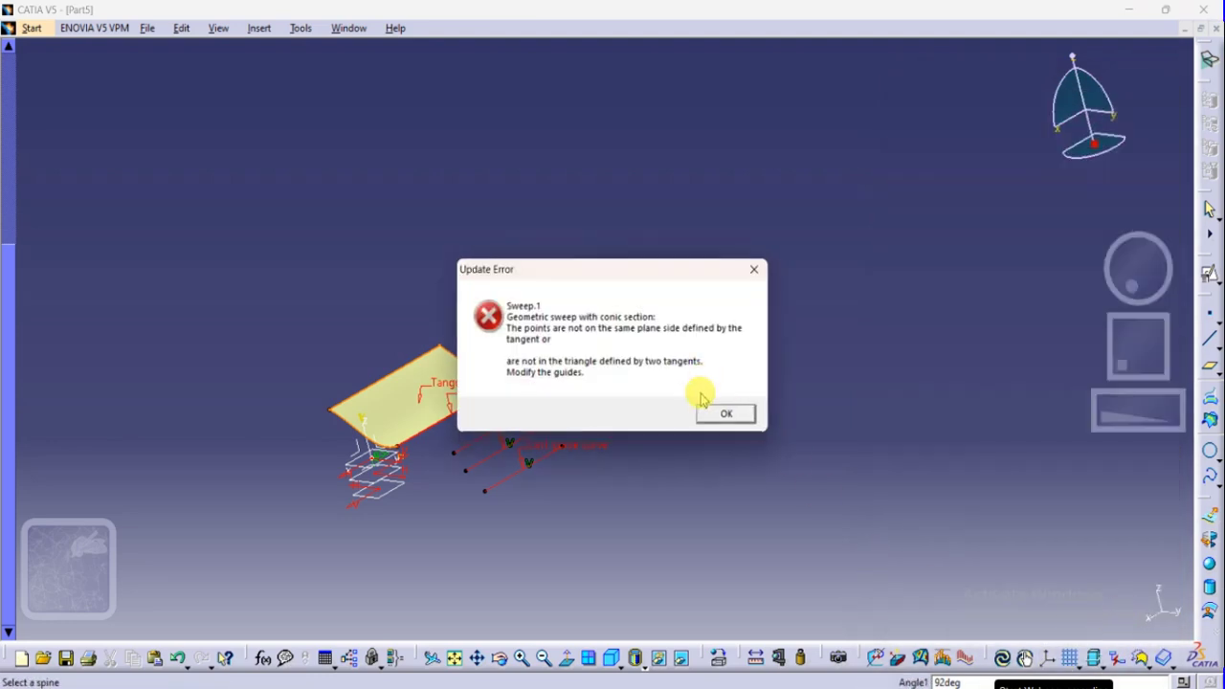
{"action": "left_click", "coordinate": [716, 409]}
Step: Try to create the four-guide-curve sweep with a 14% setback, and discard the sweep definition
{"action": "left_click", "coordinate": [1105, 227]}
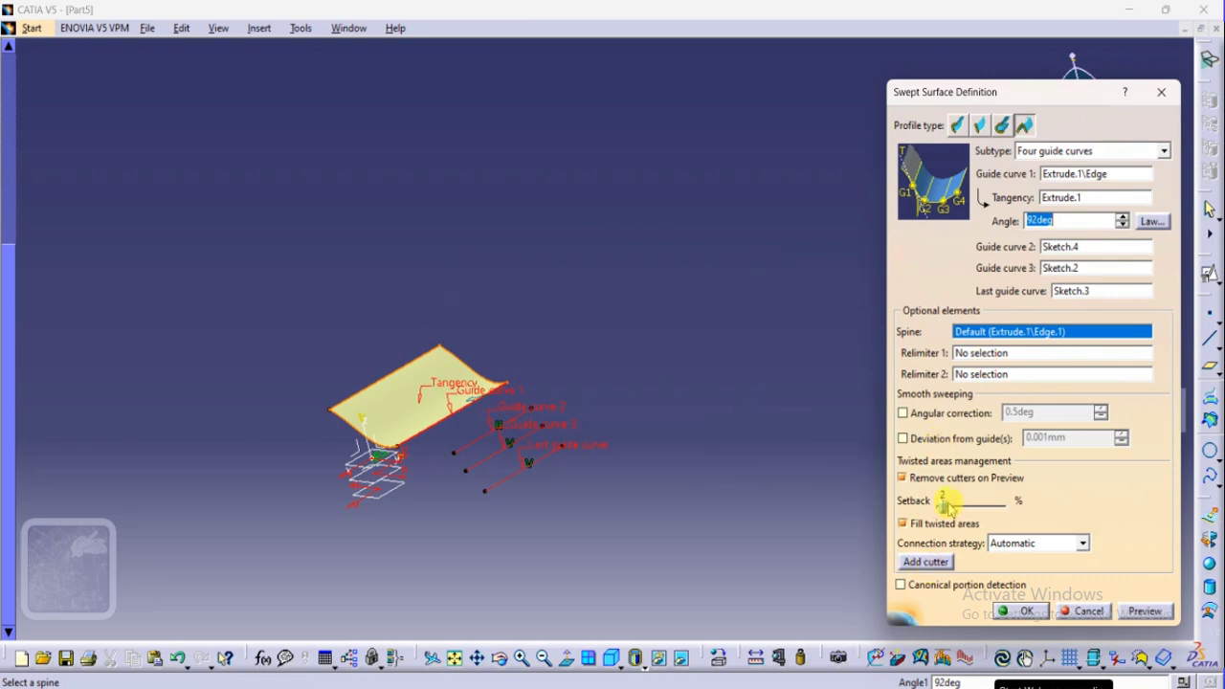
{"action": "left_click_drag", "start_coordinate": [945, 508], "coordinate": [986, 505]}
{"action": "left_click", "coordinate": [1022, 610]}
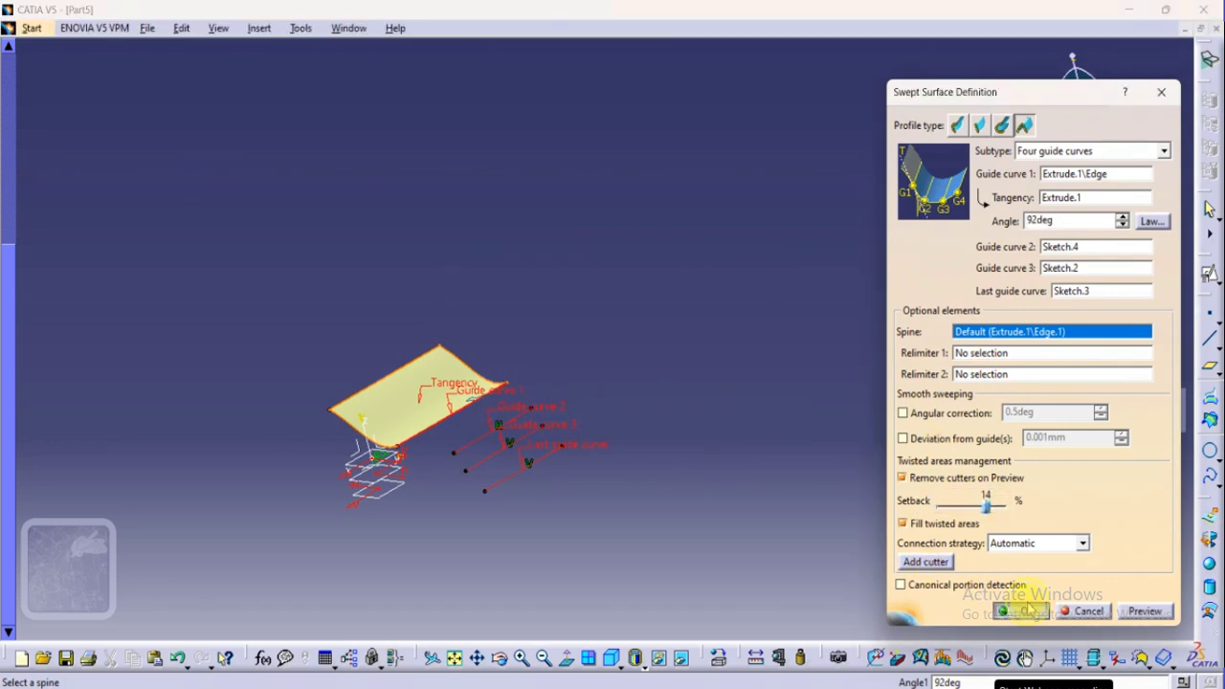
{"action": "left_click", "coordinate": [732, 419]}
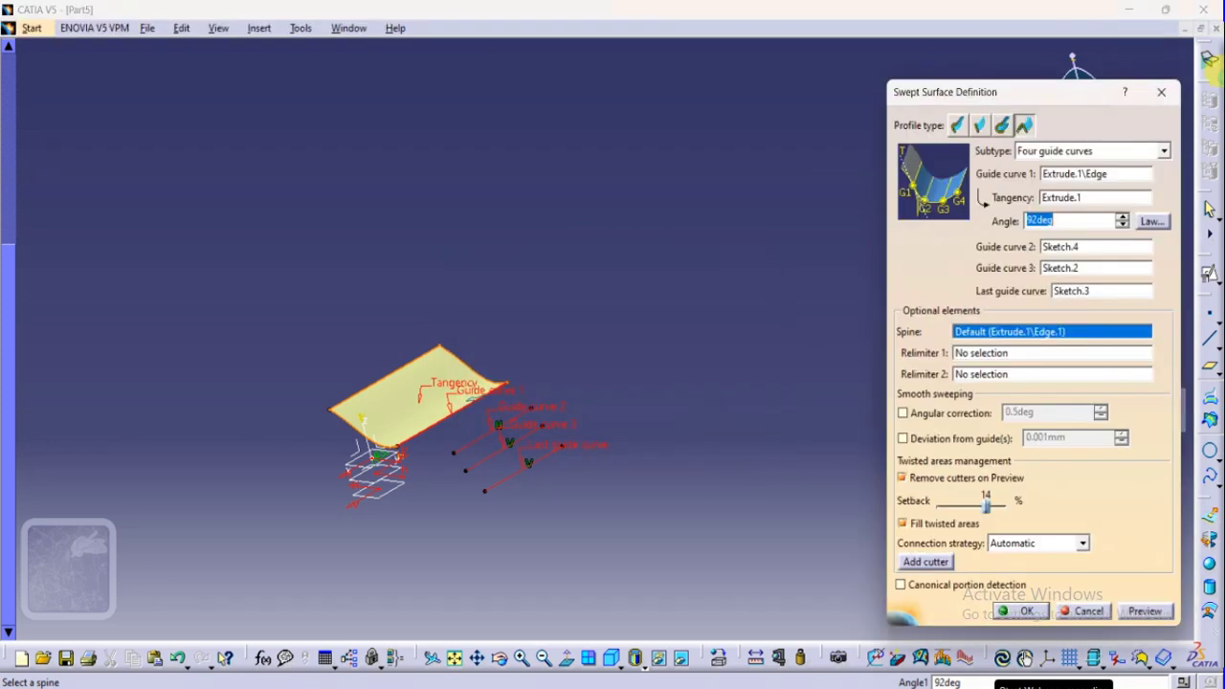
{"action": "left_click", "coordinate": [1163, 97]}
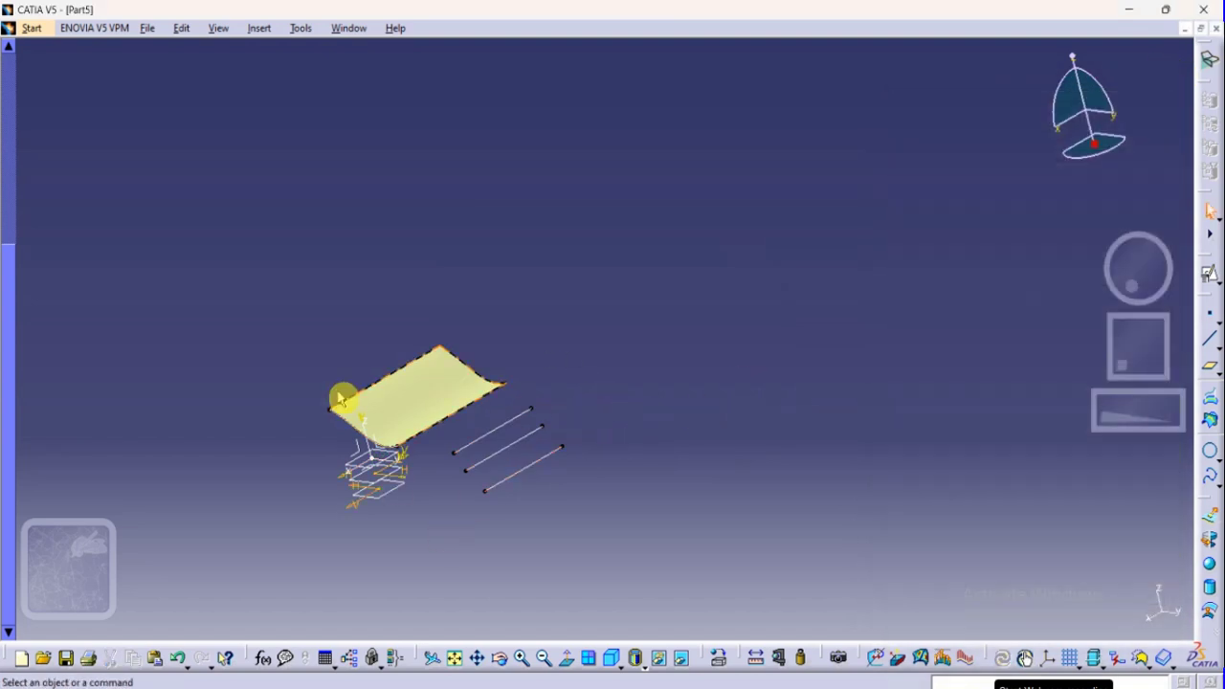
Step: Examine end-on how the three sketched guide lines are positioned relative to each other and to the extruded surface's profile
{"action": "middle_click_drag", "start_coordinate": [342, 396], "coordinate": [473, 311]}
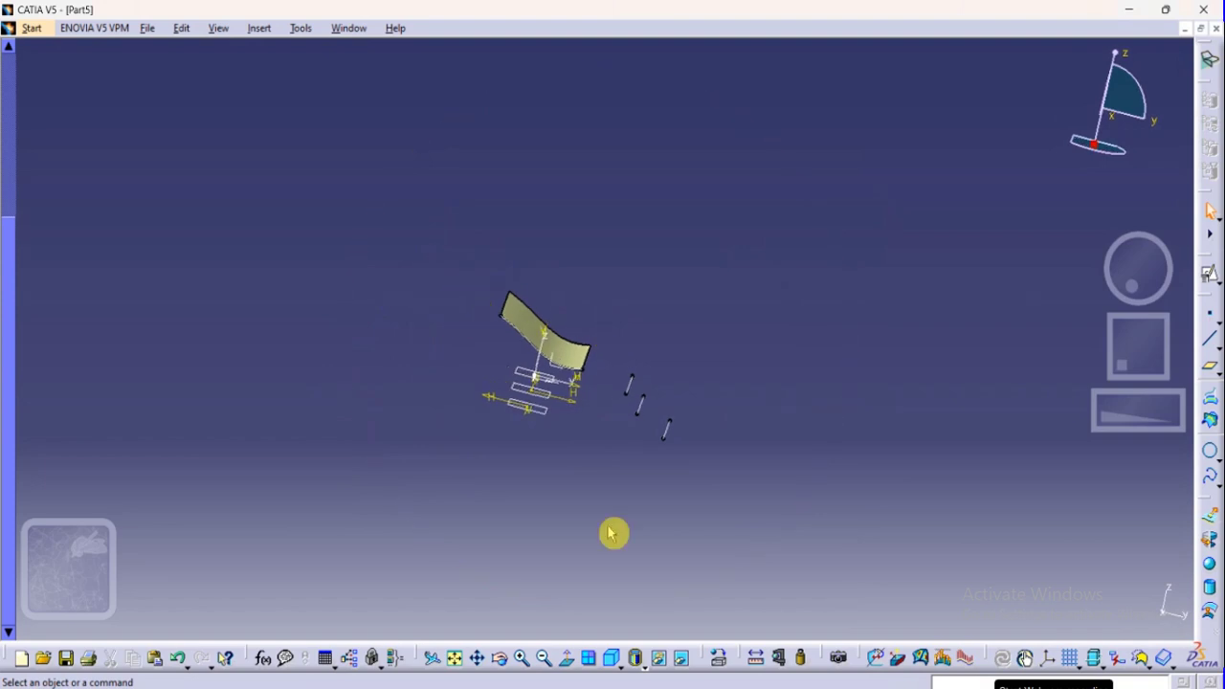
{"action": "left_click", "coordinate": [611, 659]}
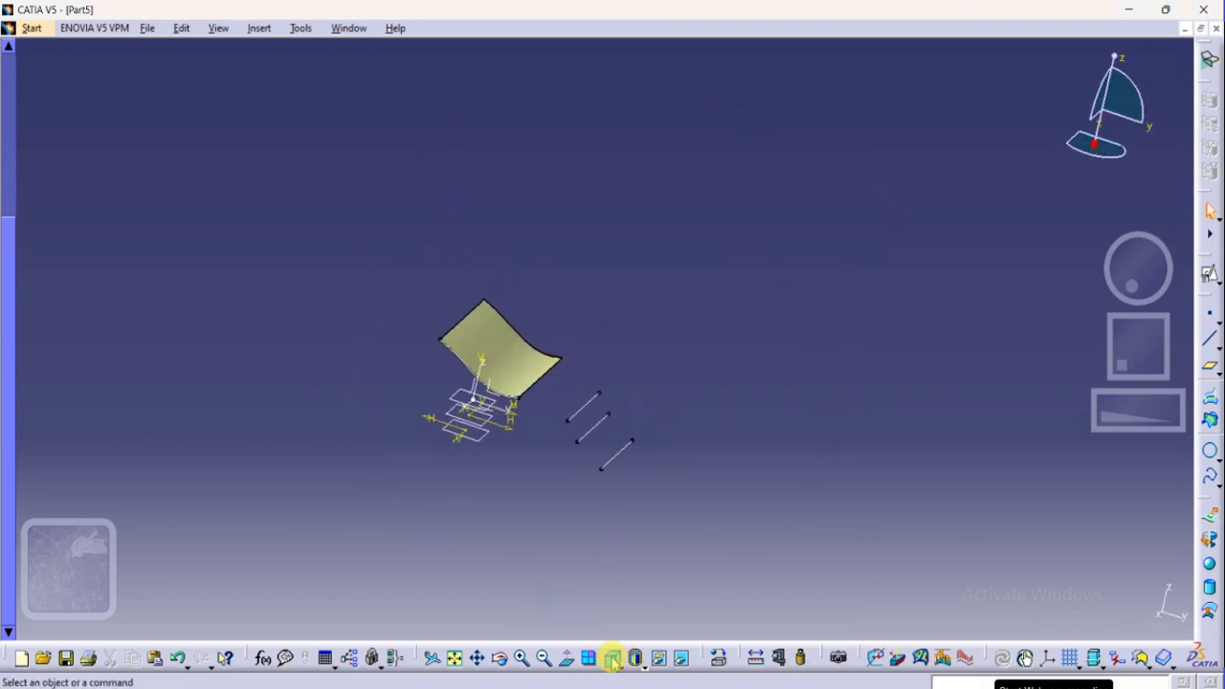
{"action": "left_click", "coordinate": [619, 668]}
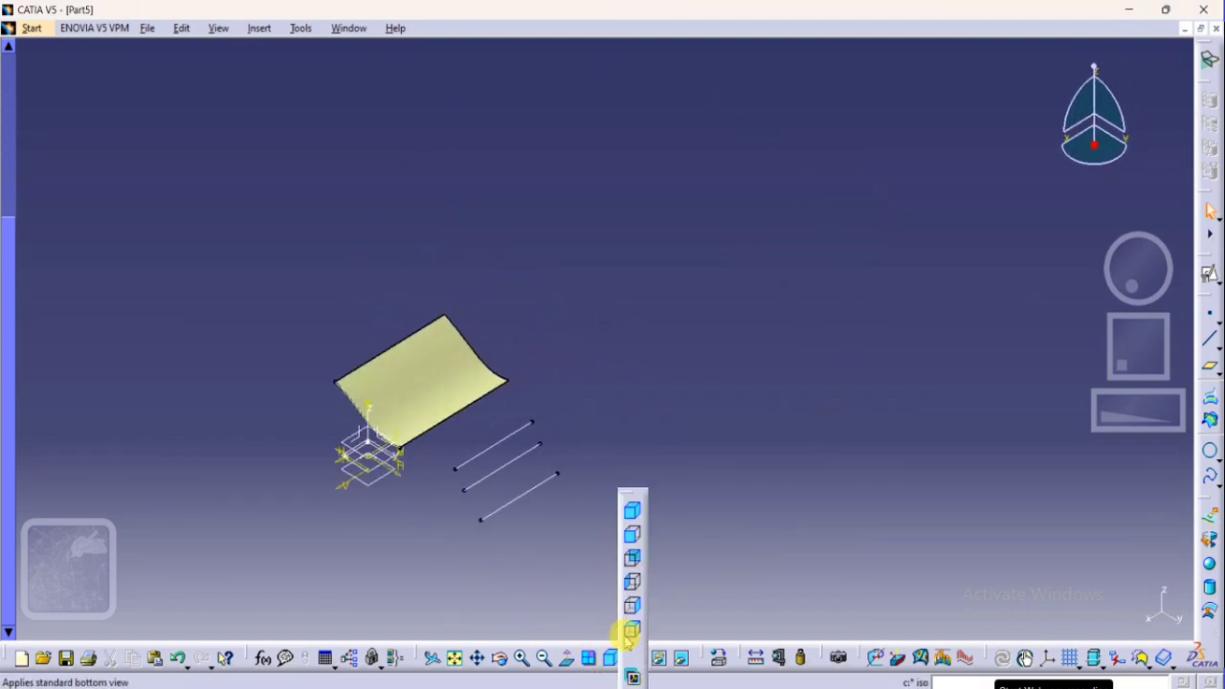
{"action": "left_click", "coordinate": [632, 538]}
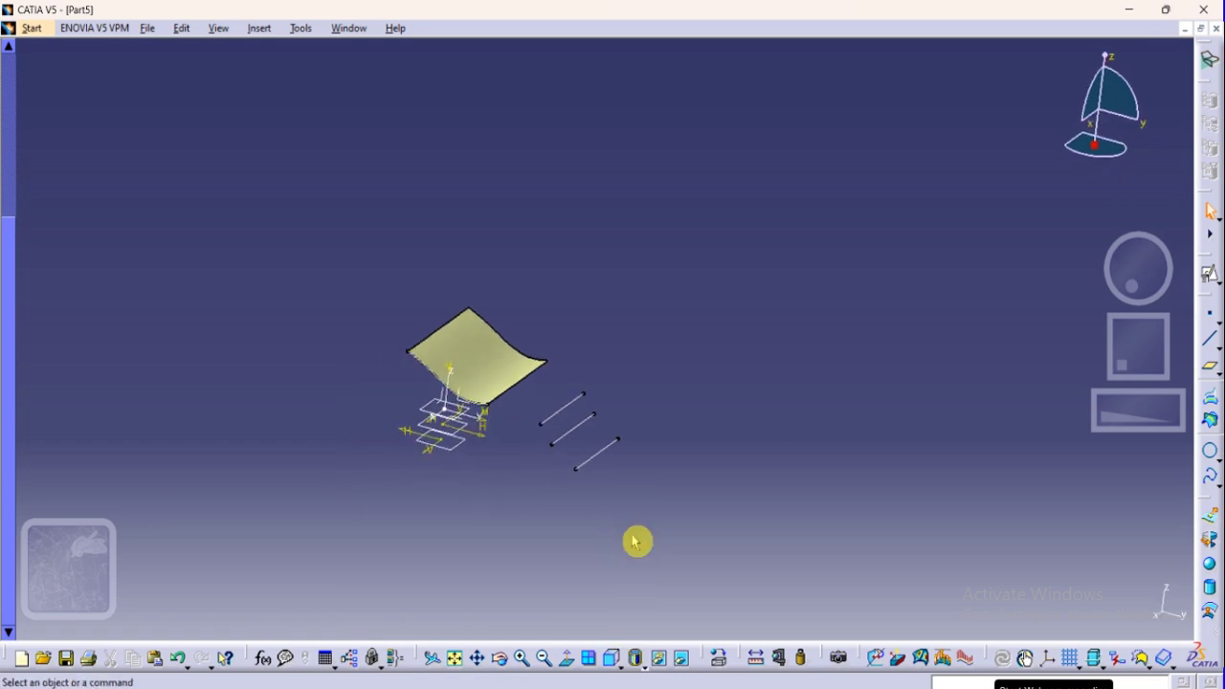
{"action": "mouse_move", "coordinate": [576, 468]}
{"action": "middle_mouse_down"}
{"action": "mouse_move", "coordinate": [564, 514]}
{"action": "mouse_move", "coordinate": [575, 447]}
{"action": "mouse_move", "coordinate": [581, 457]}
{"action": "middle_mouse_up"}
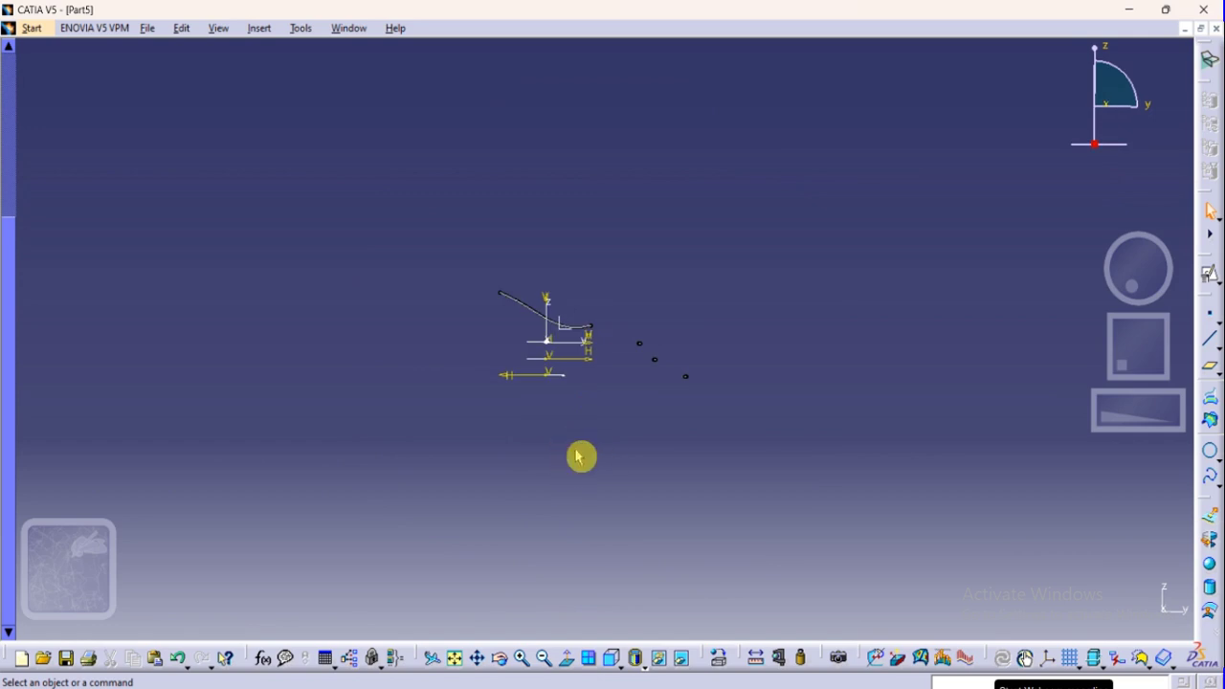
{"action": "left_click", "coordinate": [613, 658]}
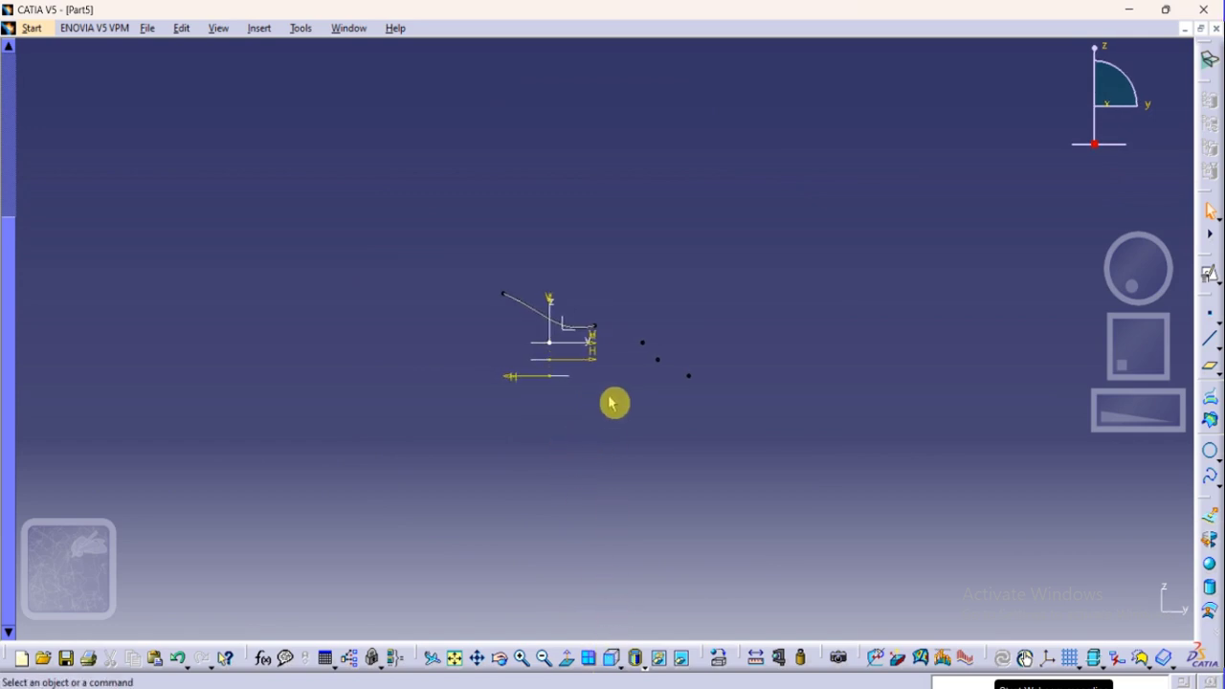
{"action": "left_click", "coordinate": [658, 360]}
{"action": "left_click", "coordinate": [696, 367]}
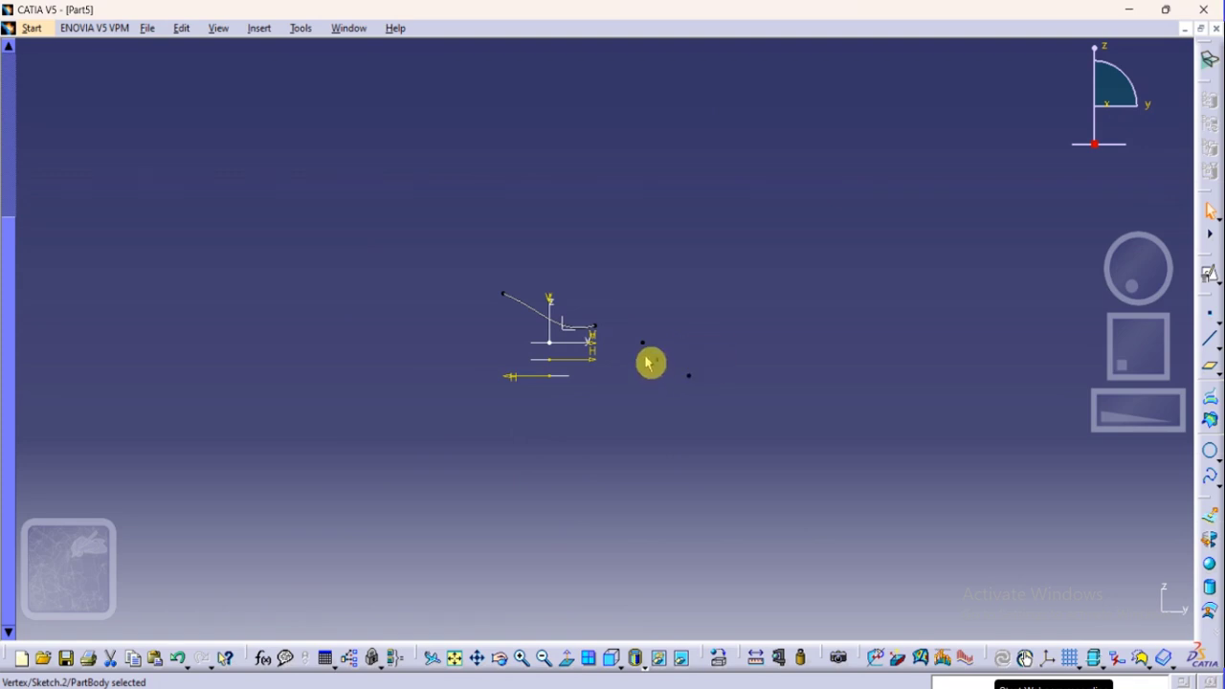
{"action": "left_click_drag", "start_coordinate": [639, 340], "coordinate": [599, 339]}
{"action": "left_click", "coordinate": [834, 530]}
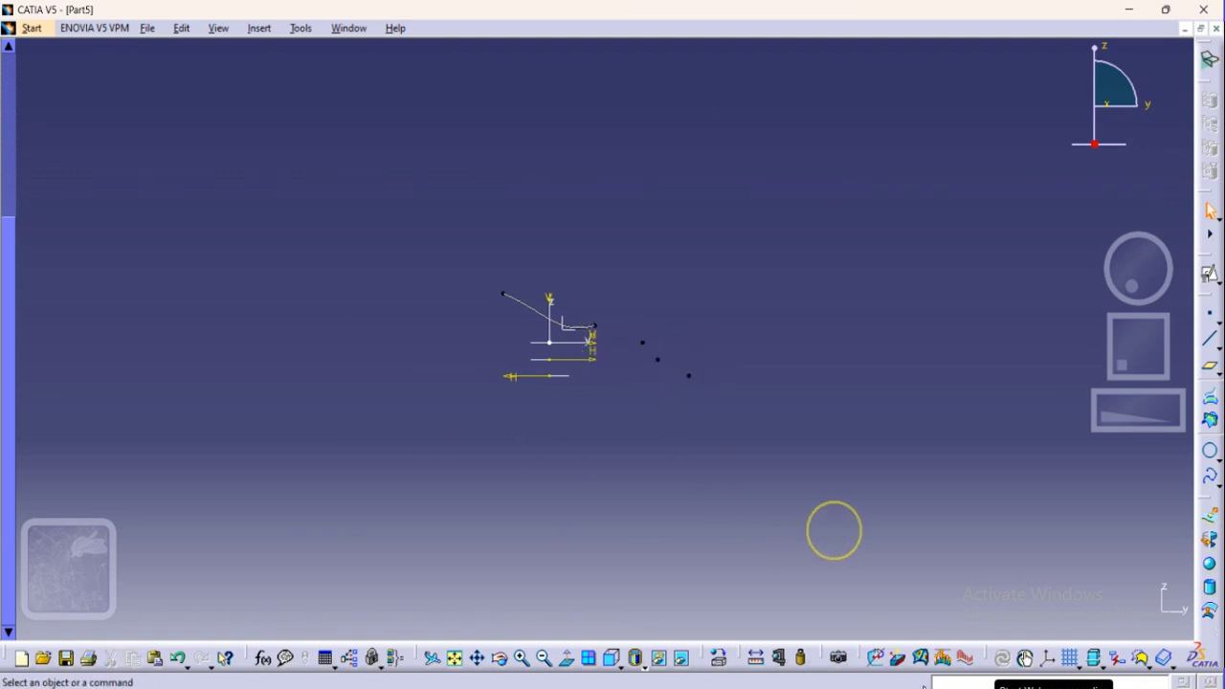